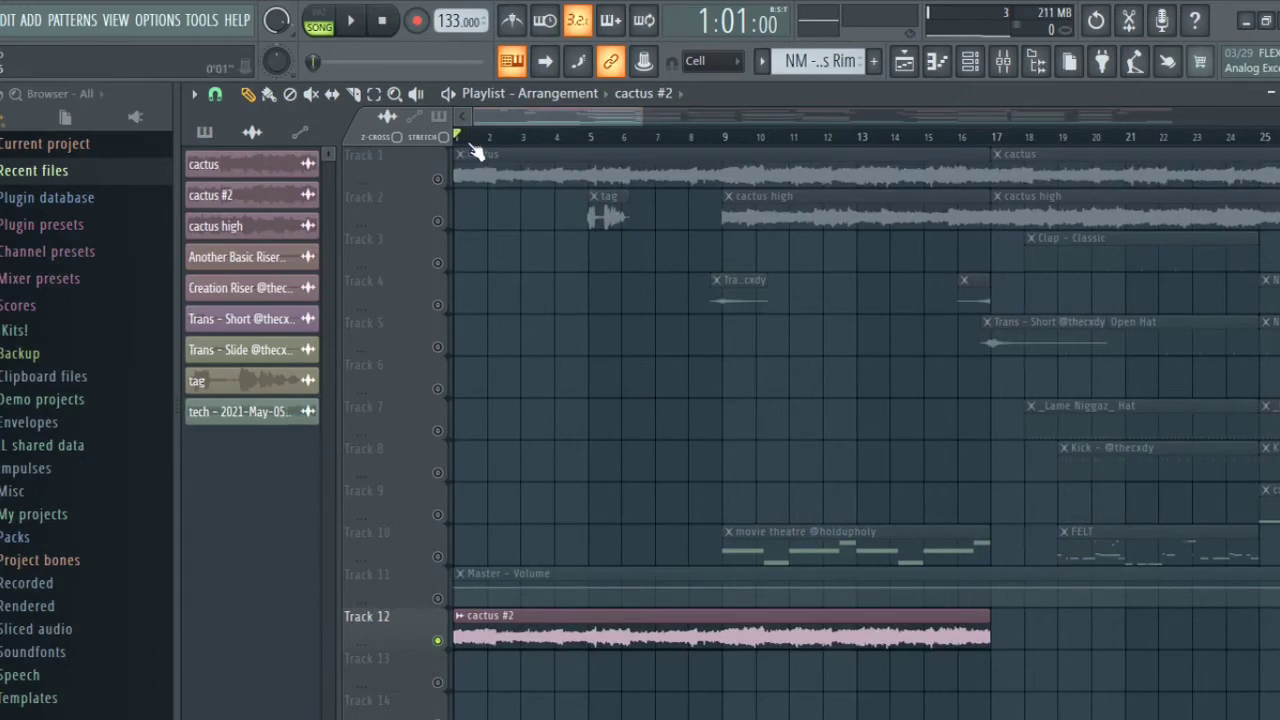
- Play the soloed cactus #2 clip on Track 12 from bar 1, and stop playback after listening
{"action": "scroll", "coordinate": [481, 220], "scroll_direction": "down", "scroll_amount": 2}
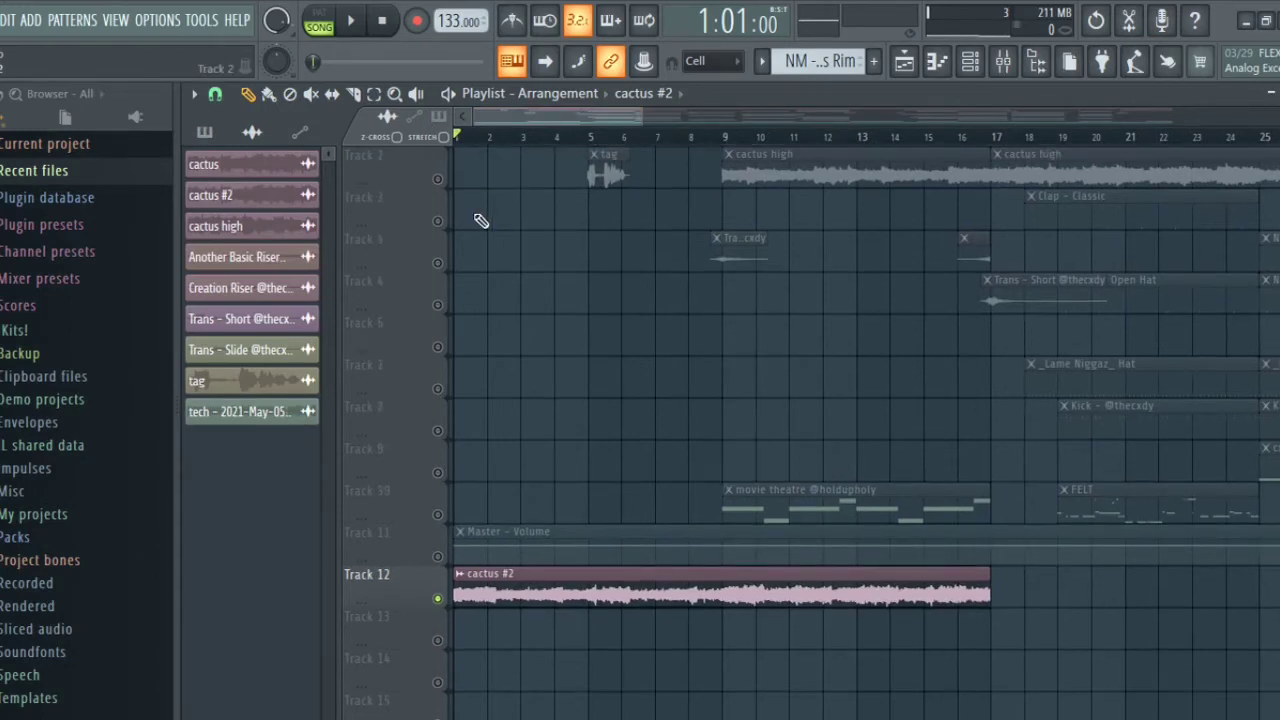
{"action": "scroll", "coordinate": [490, 150], "scroll_direction": "up", "scroll_amount": 3}
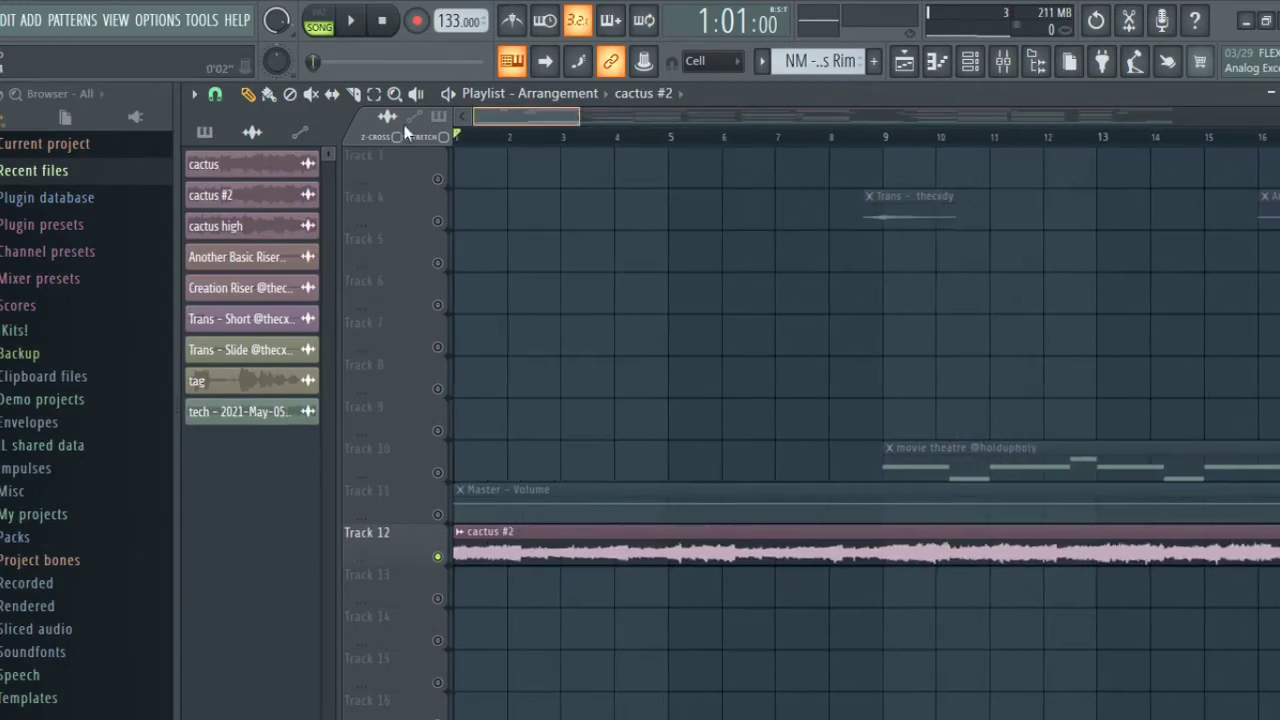
{"action": "scroll", "coordinate": [493, 152], "scroll_direction": "down", "scroll_amount": 2}
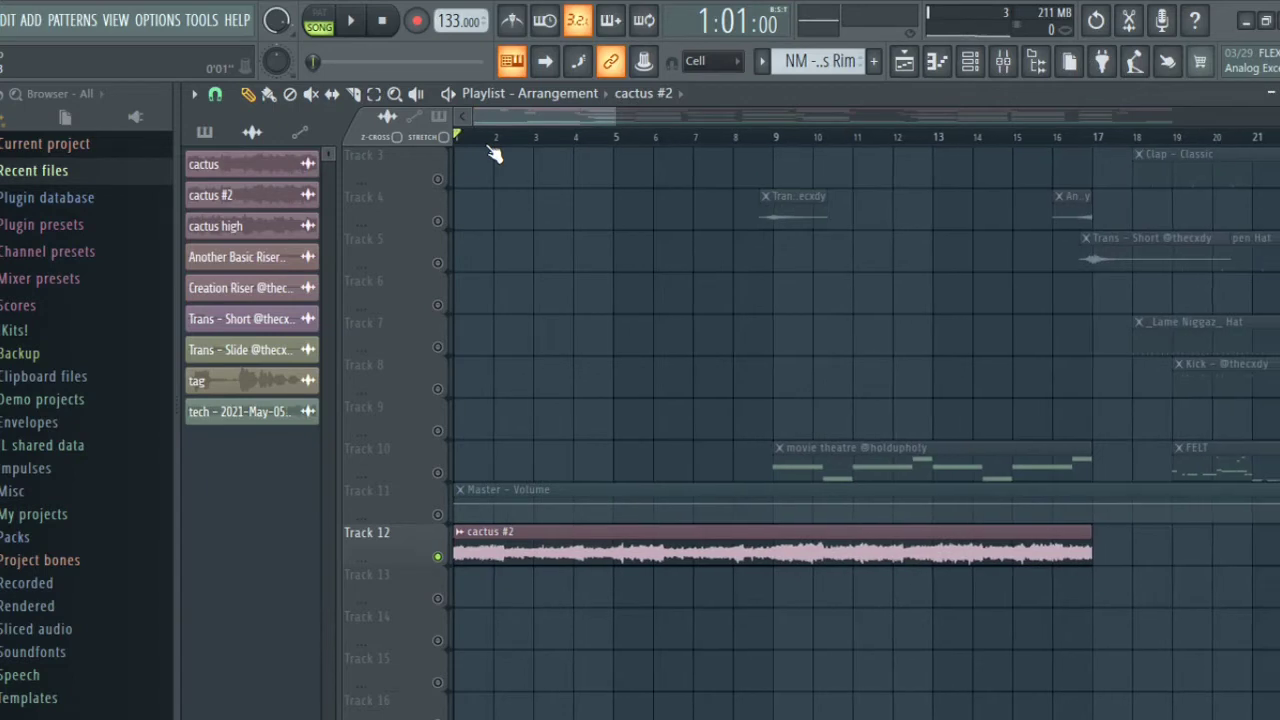
{"action": "scroll", "coordinate": [541, 286], "scroll_direction": "down", "scroll_amount": 1}
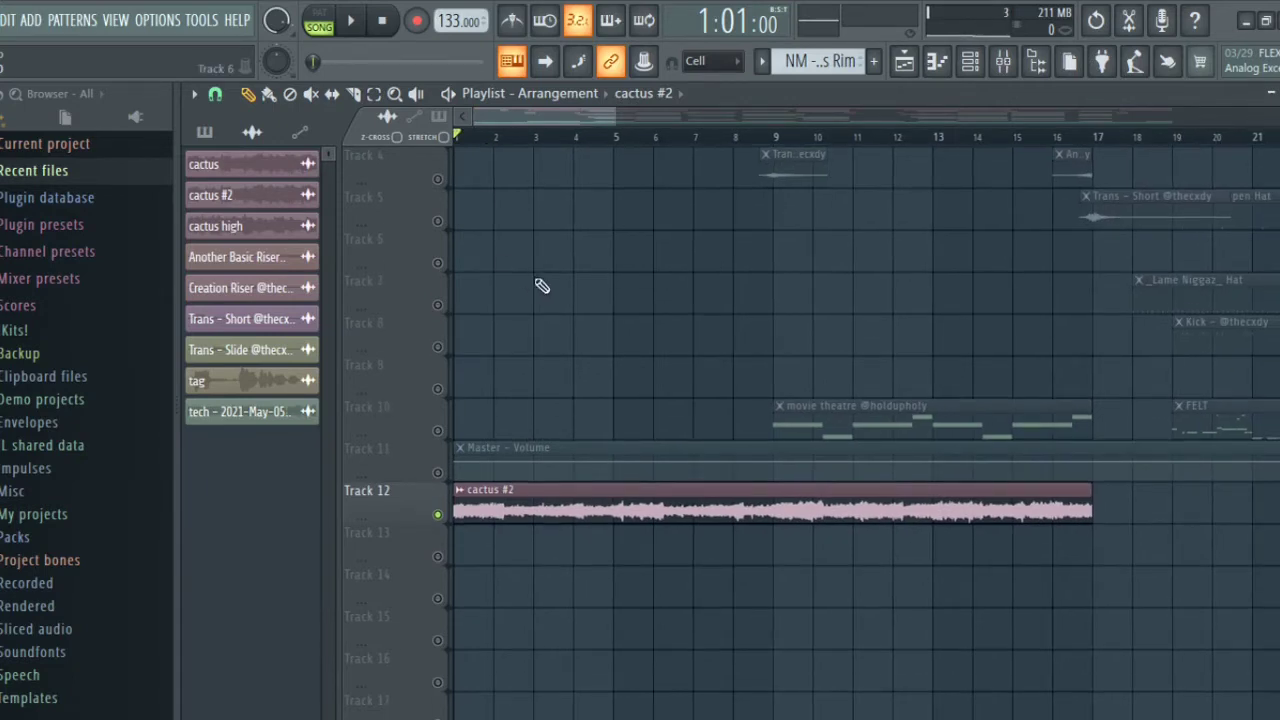
{"action": "scroll", "coordinate": [541, 286], "scroll_direction": "up", "scroll_amount": 1}
{"action": "scroll", "coordinate": [541, 286], "scroll_direction": "down", "scroll_amount": 1}
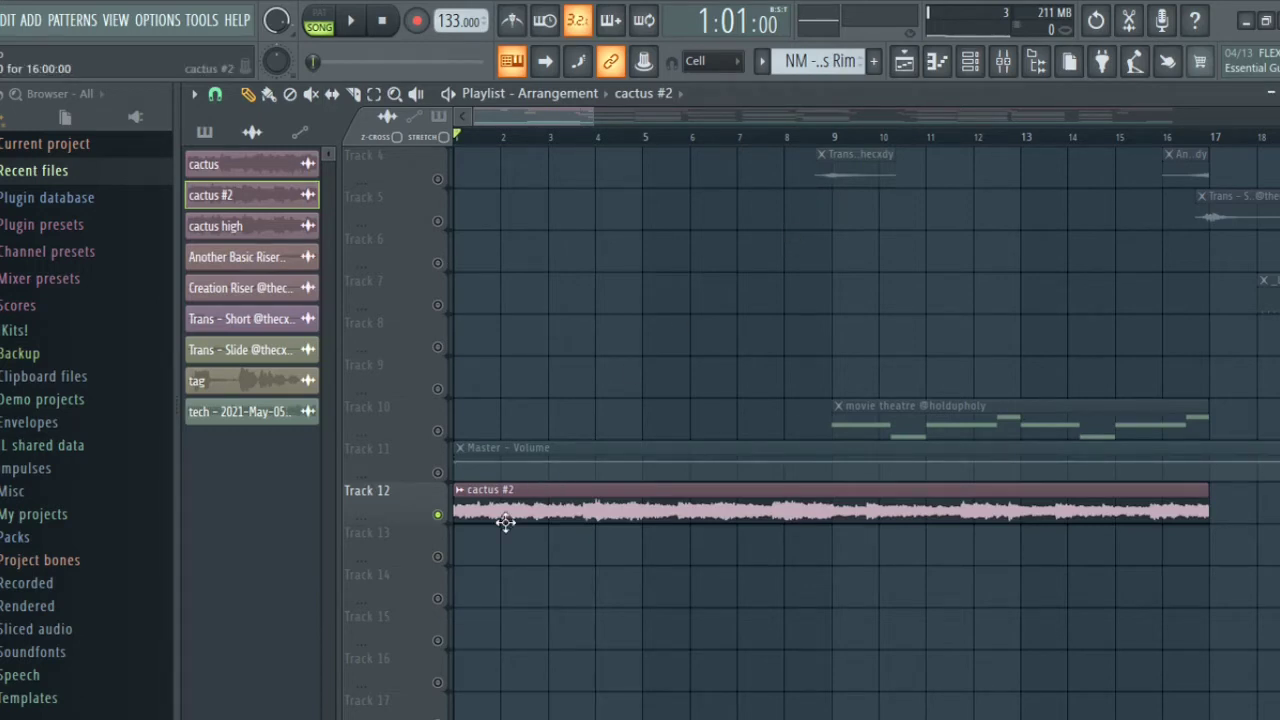
{"action": "key", "text": "space"}
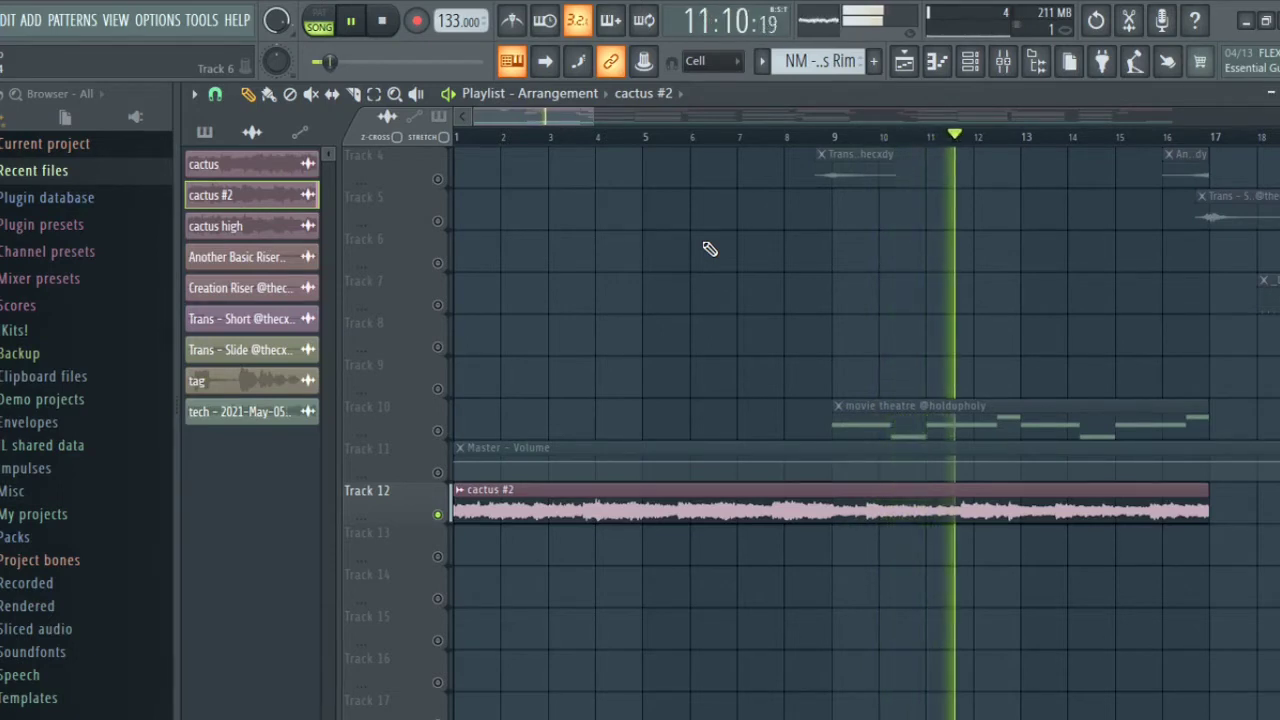
{"action": "key", "text": "space"}
{"action": "right_click", "coordinate": [523, 509]}
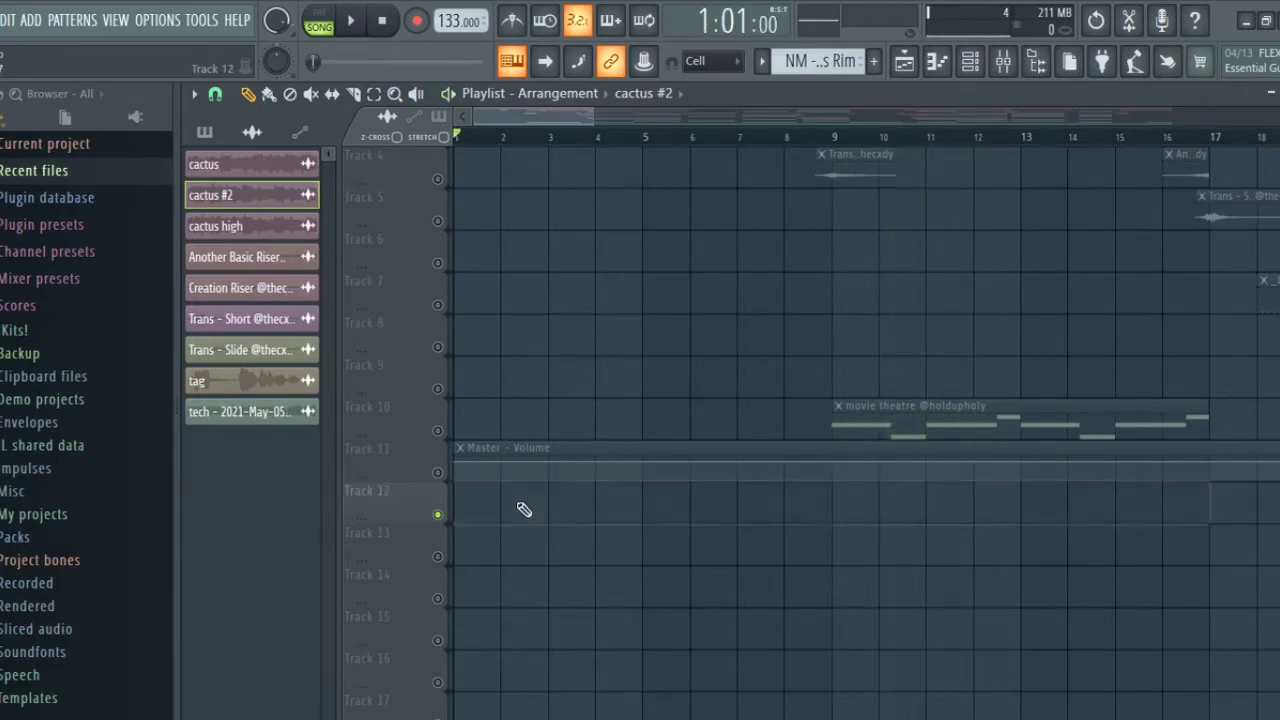
{"action": "scroll", "coordinate": [440, 352], "scroll_direction": "up", "scroll_amount": 3}
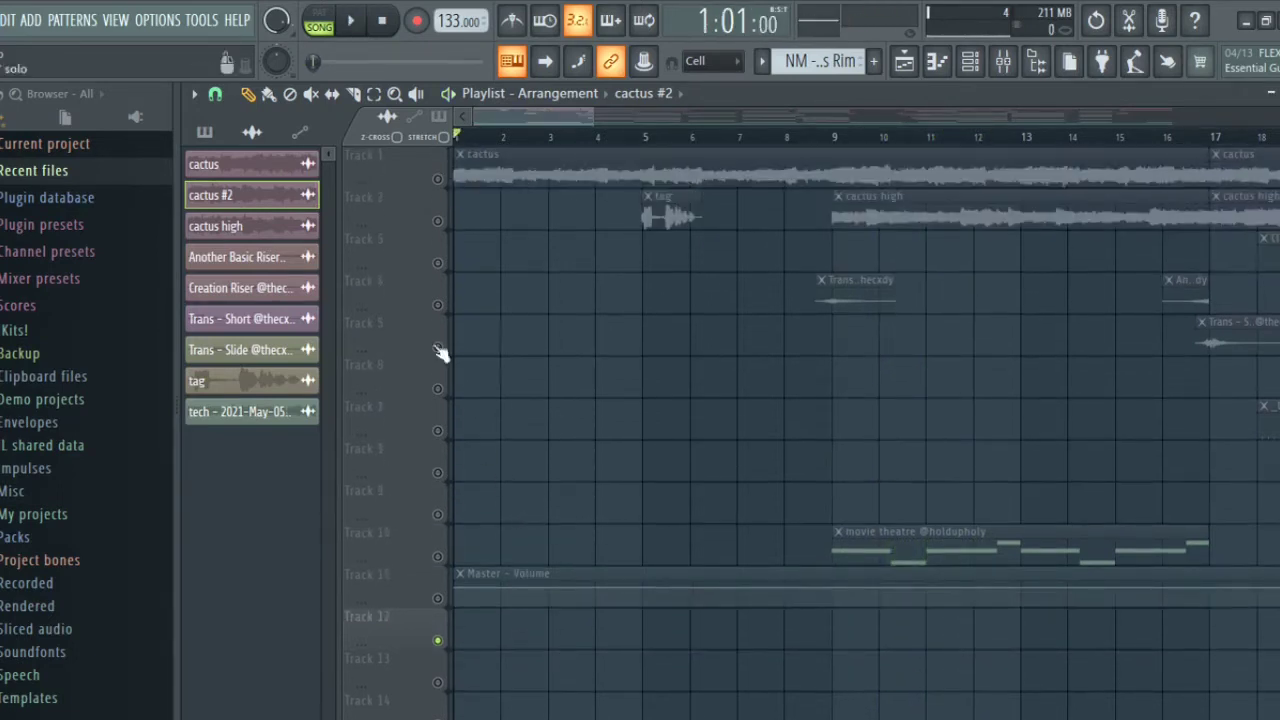
{"action": "left_click", "coordinate": [1096, 22]}
- Check the channel settings of the cactus #2 clip, close them, and listen to the clip
{"action": "scroll", "coordinate": [700, 360], "scroll_direction": "down", "scroll_amount": 3}
{"action": "double_click", "coordinate": [515, 520]}
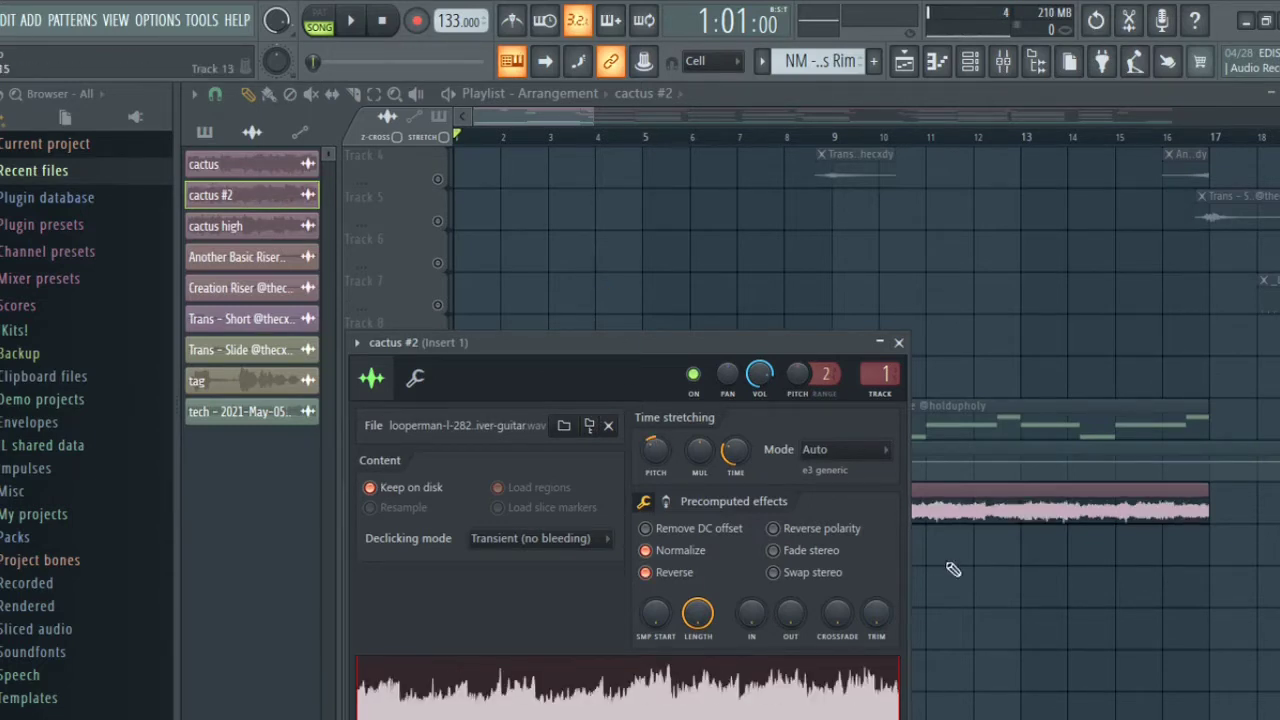
{"action": "key", "text": "Escape"}
{"action": "scroll", "coordinate": [532, 245], "scroll_direction": "down", "scroll_amount": 2}
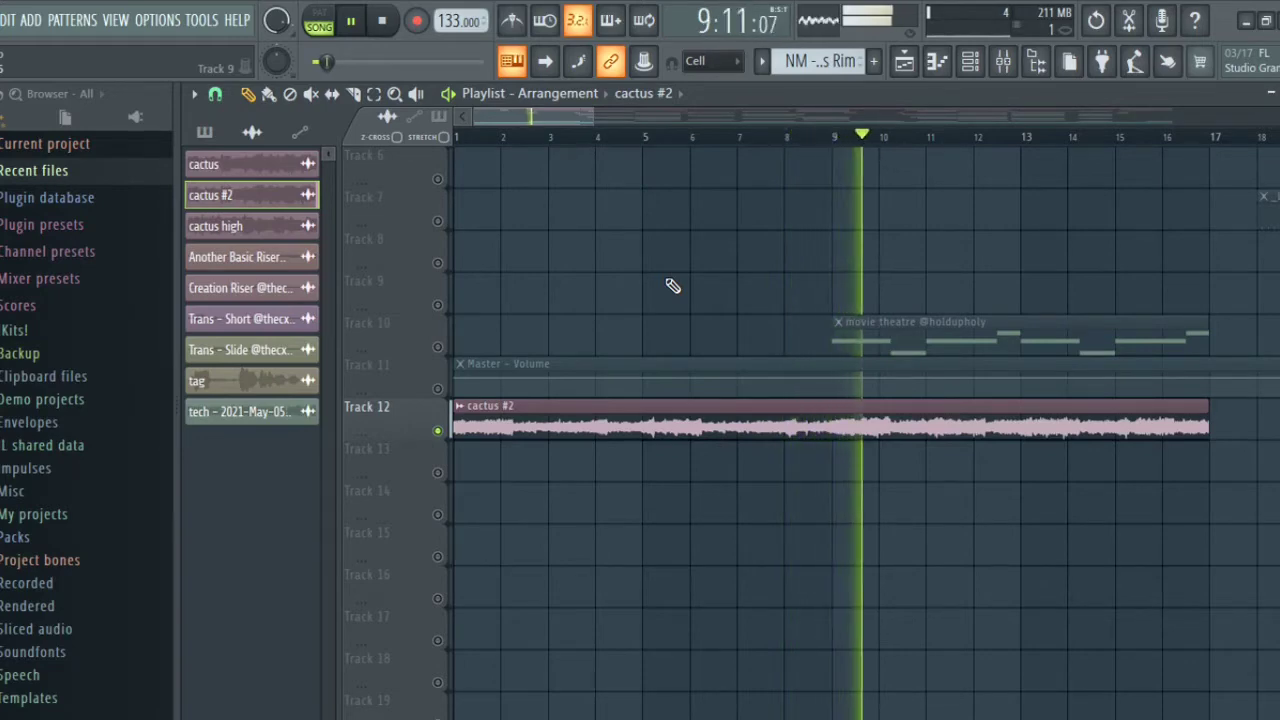
{"action": "key", "text": "space"}
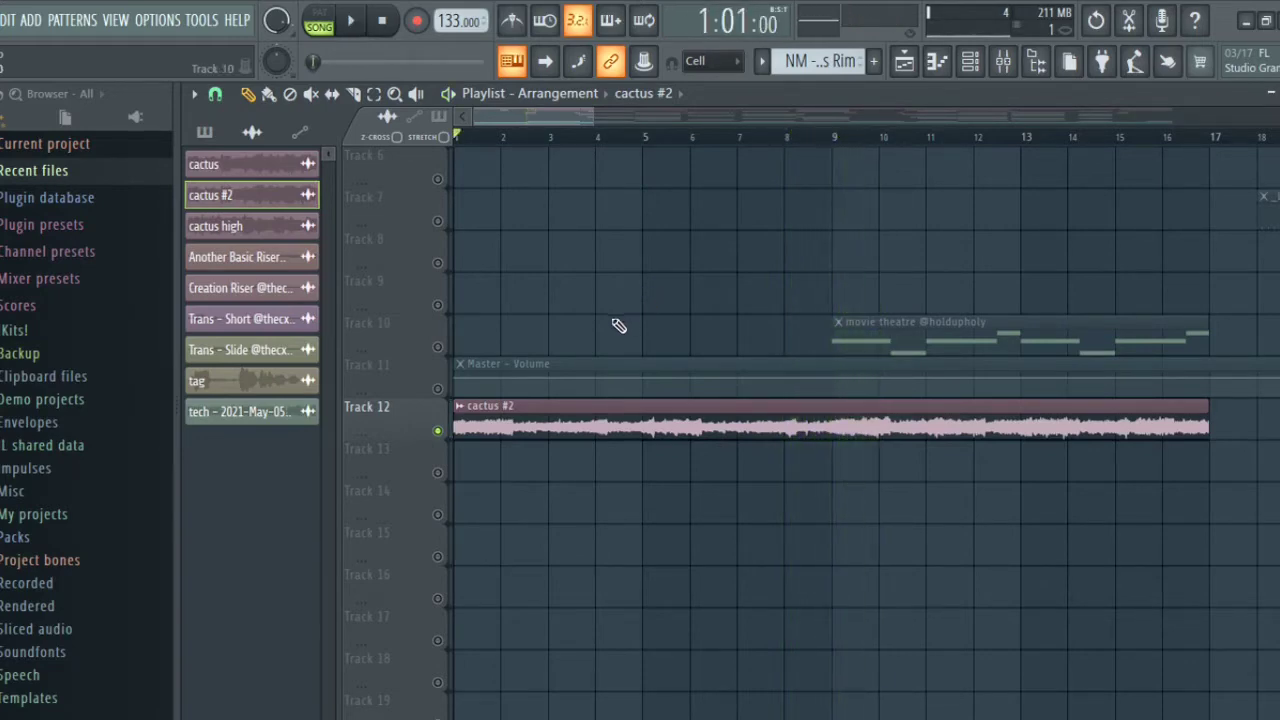
- Examine the Vinyl, Fruity delay 2, Fruity Reeverb 2 and both Fruity parametric EQ 2 effects on mixer Insert 1
{"action": "left_click", "coordinate": [1004, 62]}
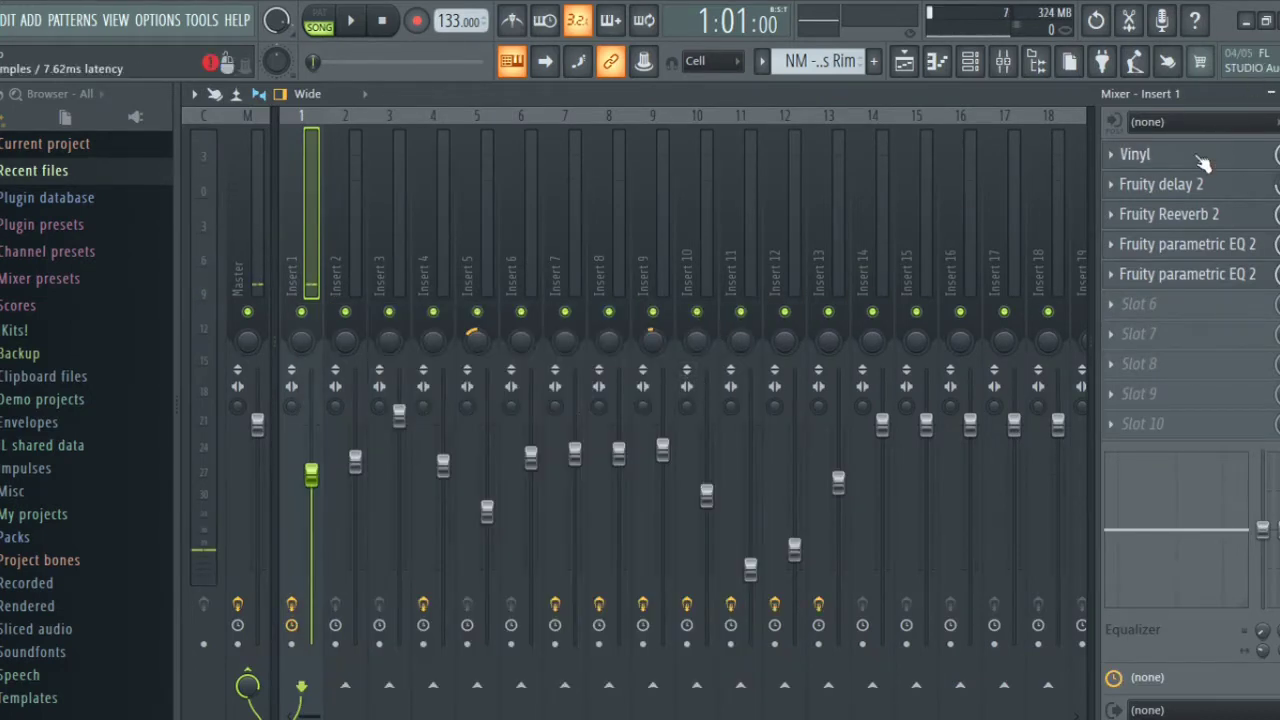
{"action": "left_click", "coordinate": [1198, 156]}
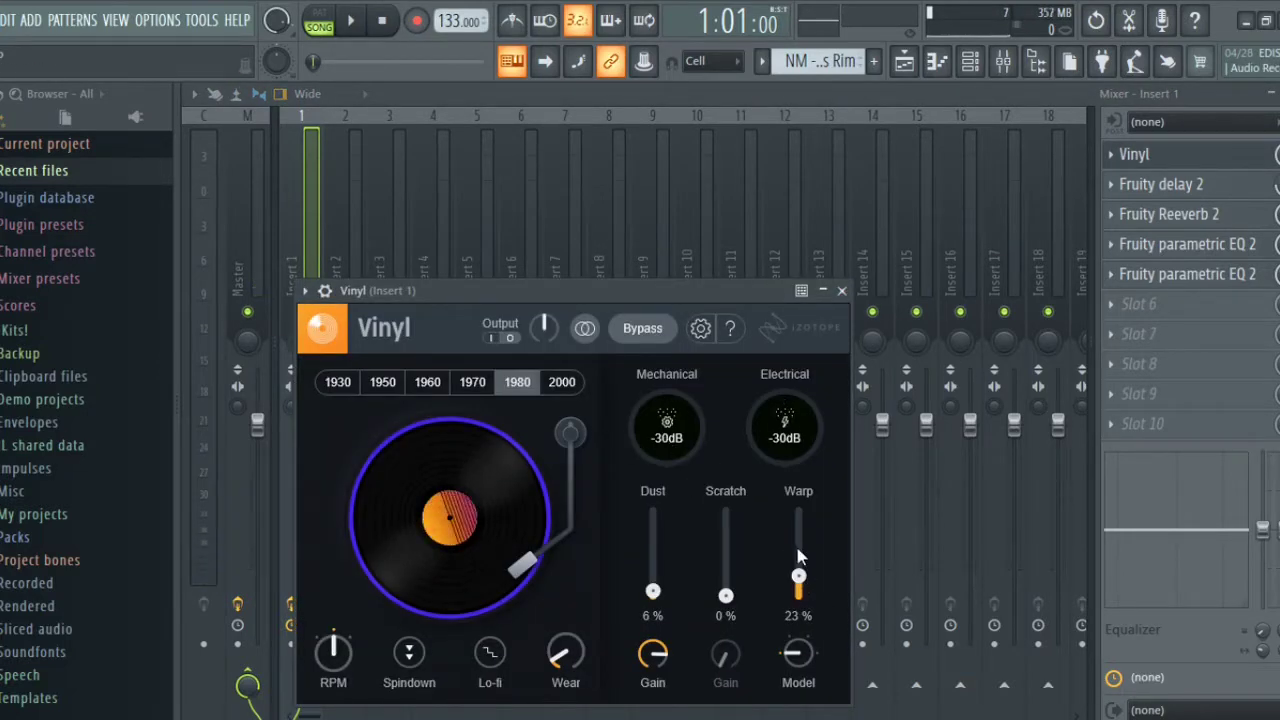
{"action": "left_click", "coordinate": [842, 291]}
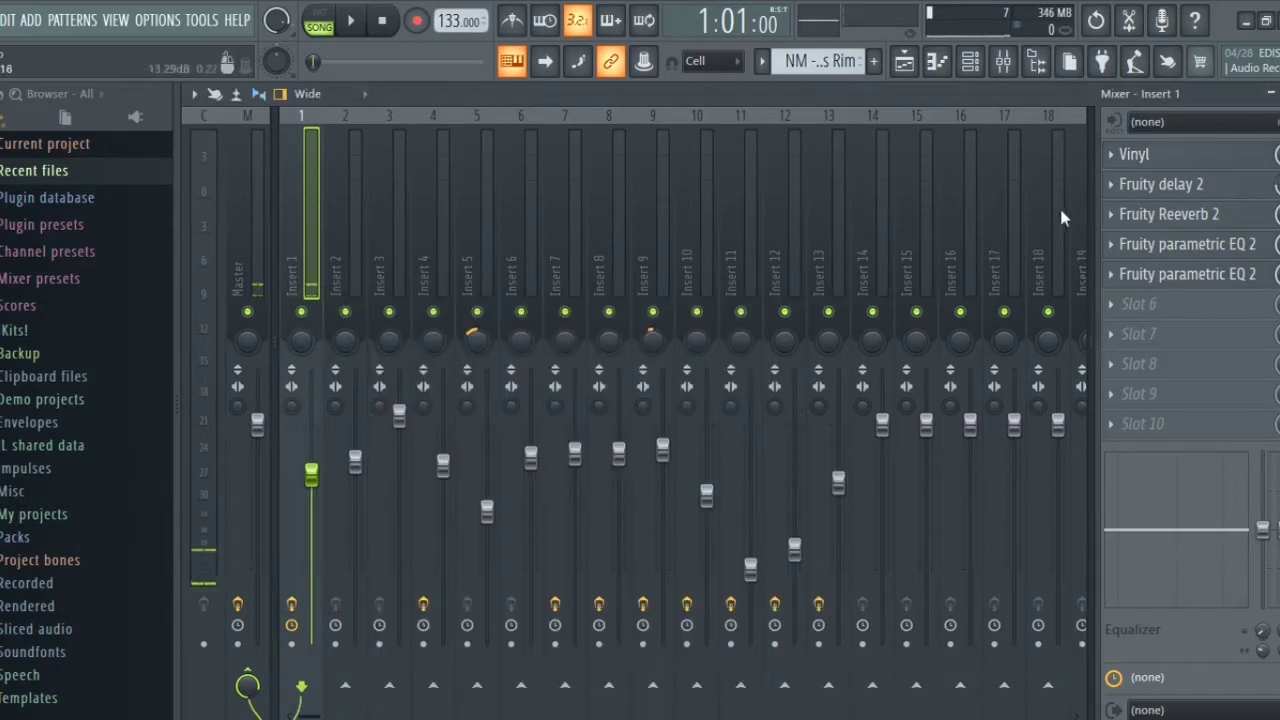
{"action": "left_click", "coordinate": [1160, 197]}
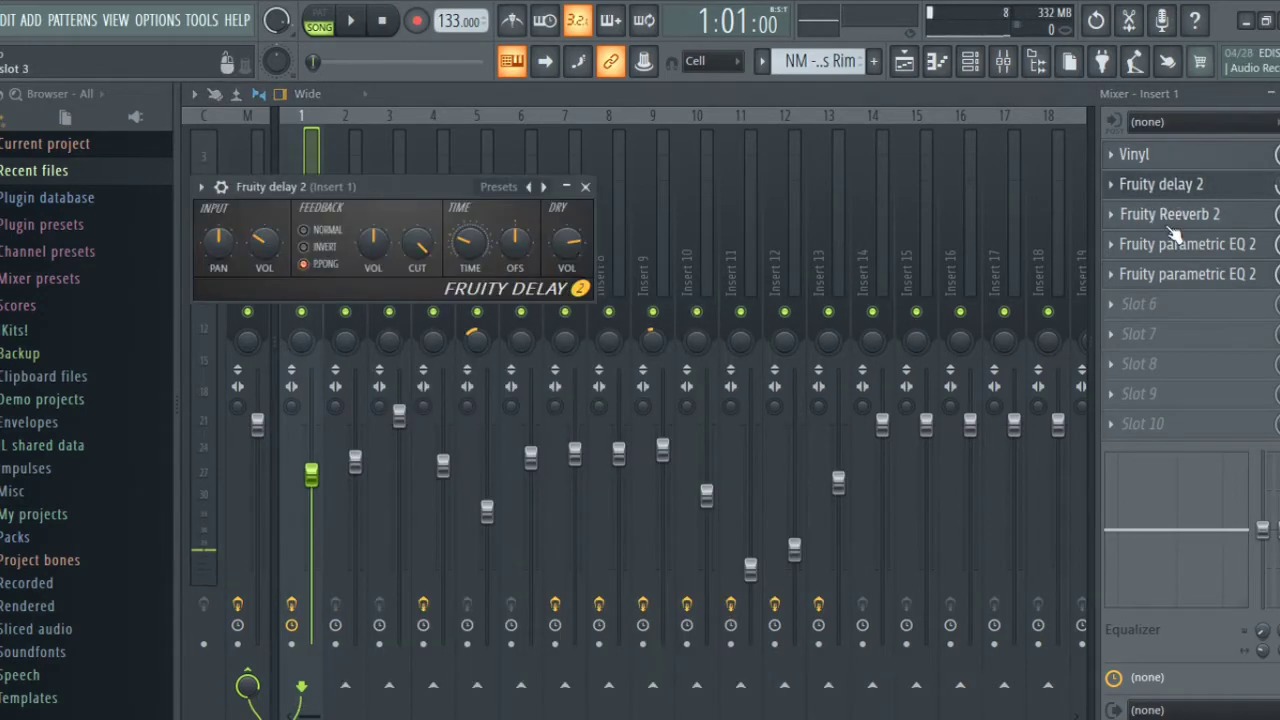
{"action": "left_click", "coordinate": [1175, 226]}
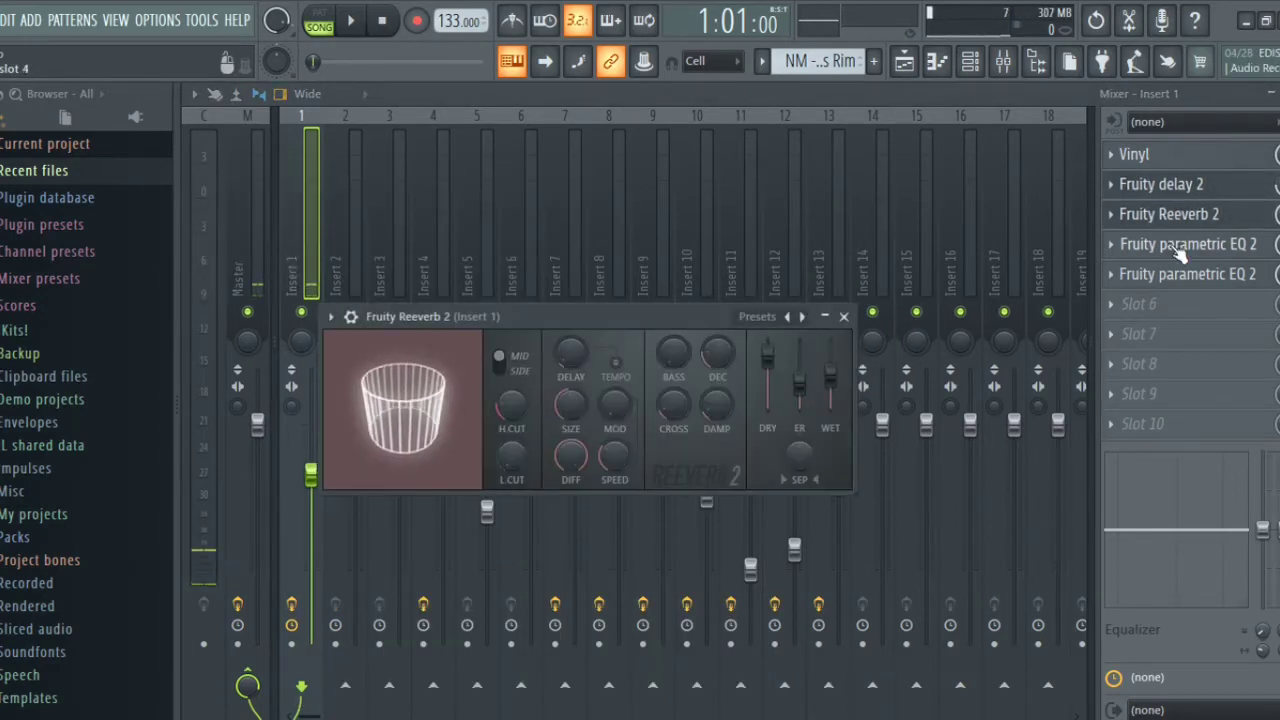
{"action": "left_click", "coordinate": [1178, 250]}
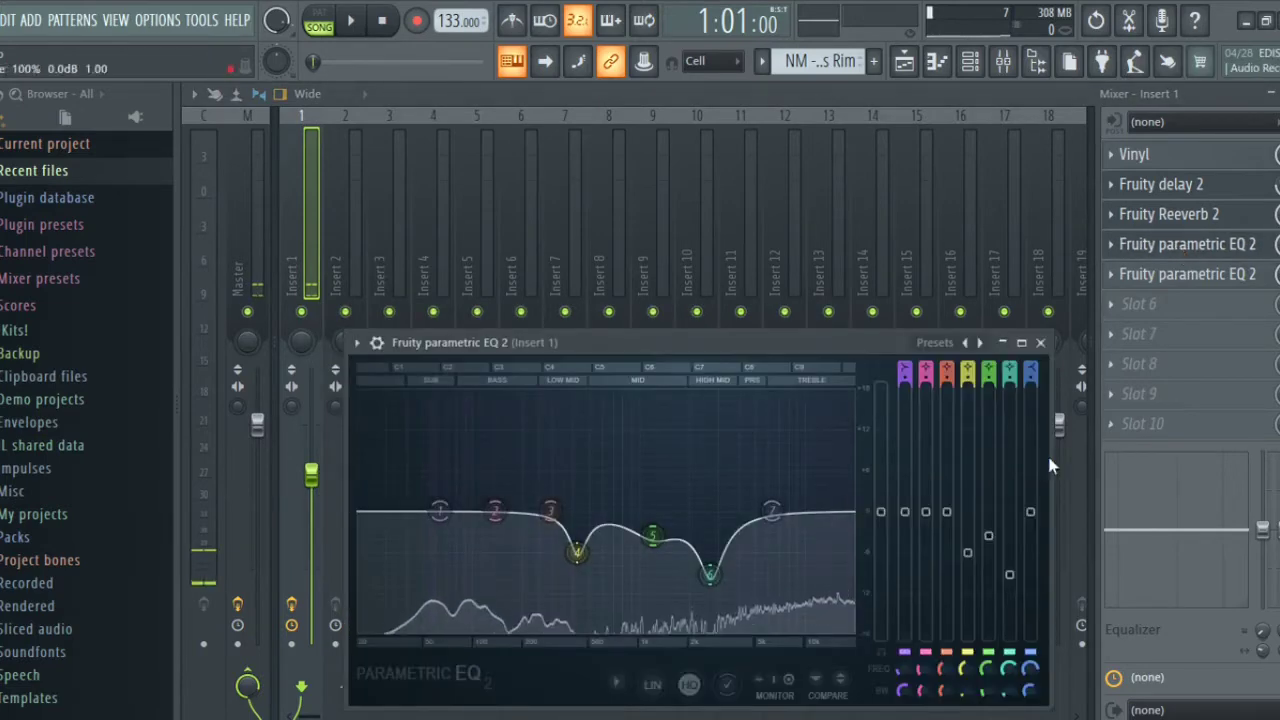
{"action": "left_click", "coordinate": [1186, 287]}
{"action": "left_click", "coordinate": [1186, 287]}
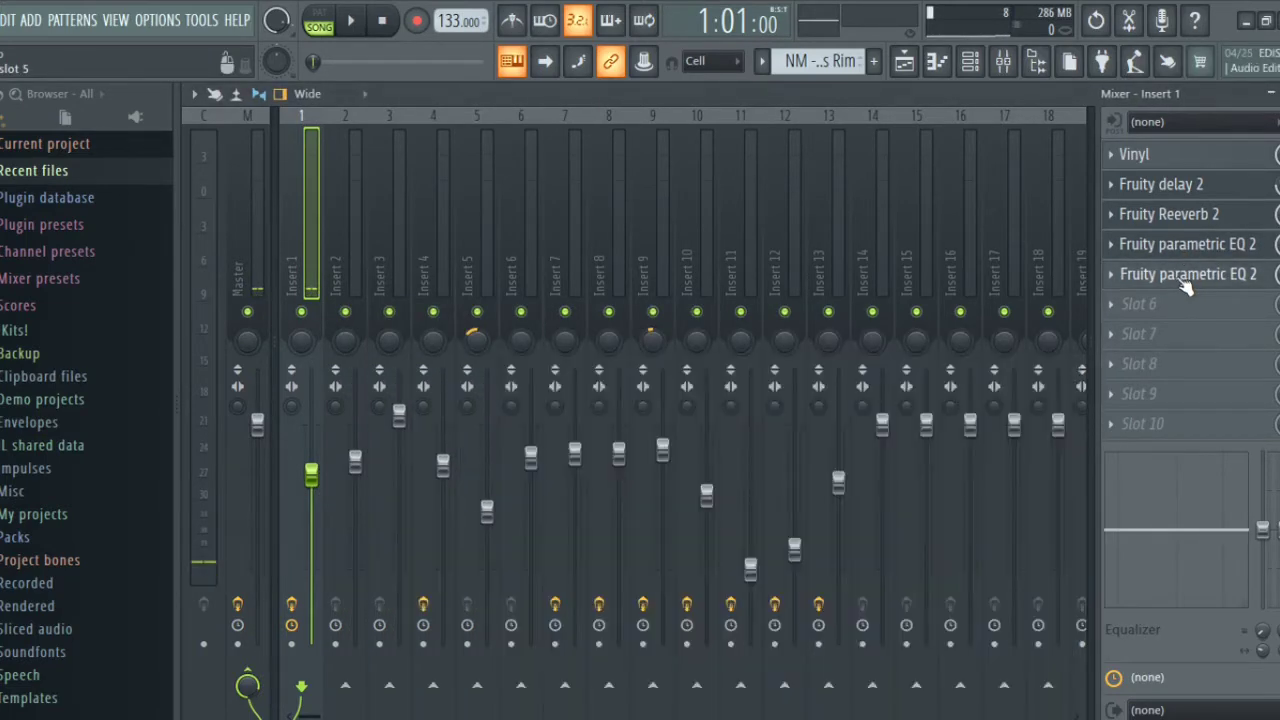
{"action": "left_click", "coordinate": [1186, 287]}
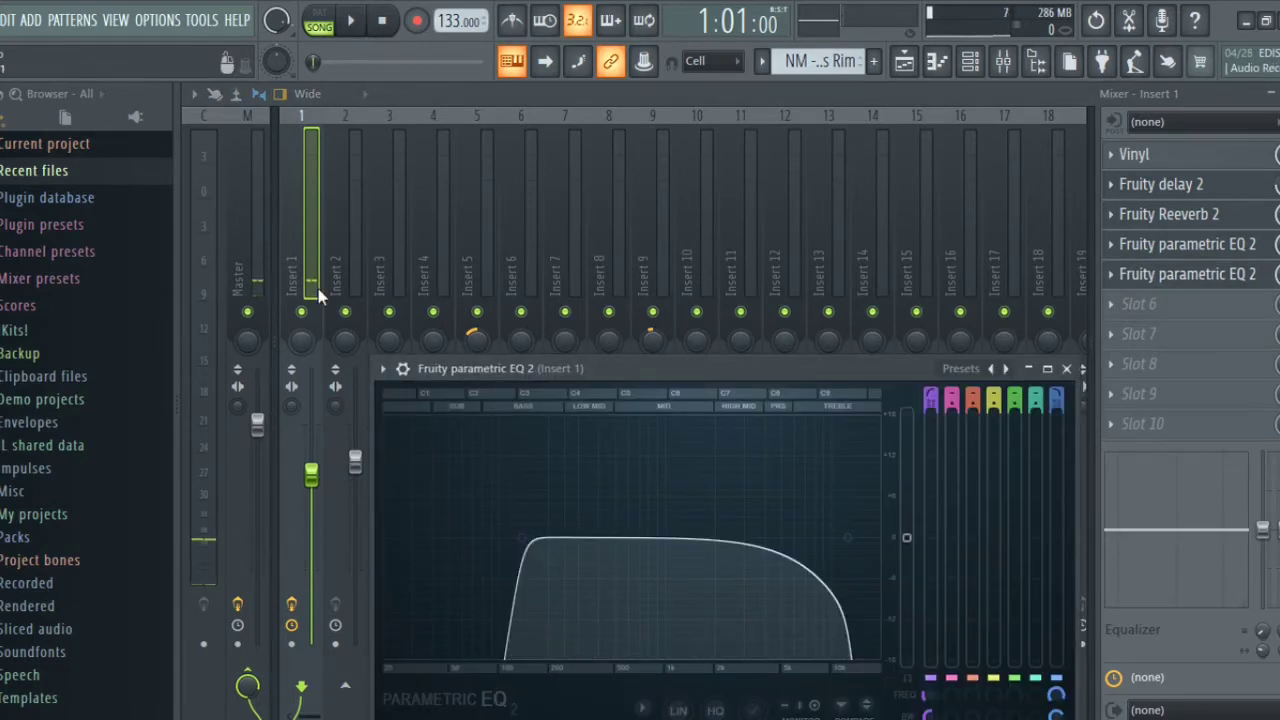
- Return to the playlist and check the channel settings of the cactus high clip on Track 2
{"action": "left_click", "coordinate": [905, 64]}
{"action": "scroll", "coordinate": [657, 443], "scroll_direction": "up", "scroll_amount": 5}
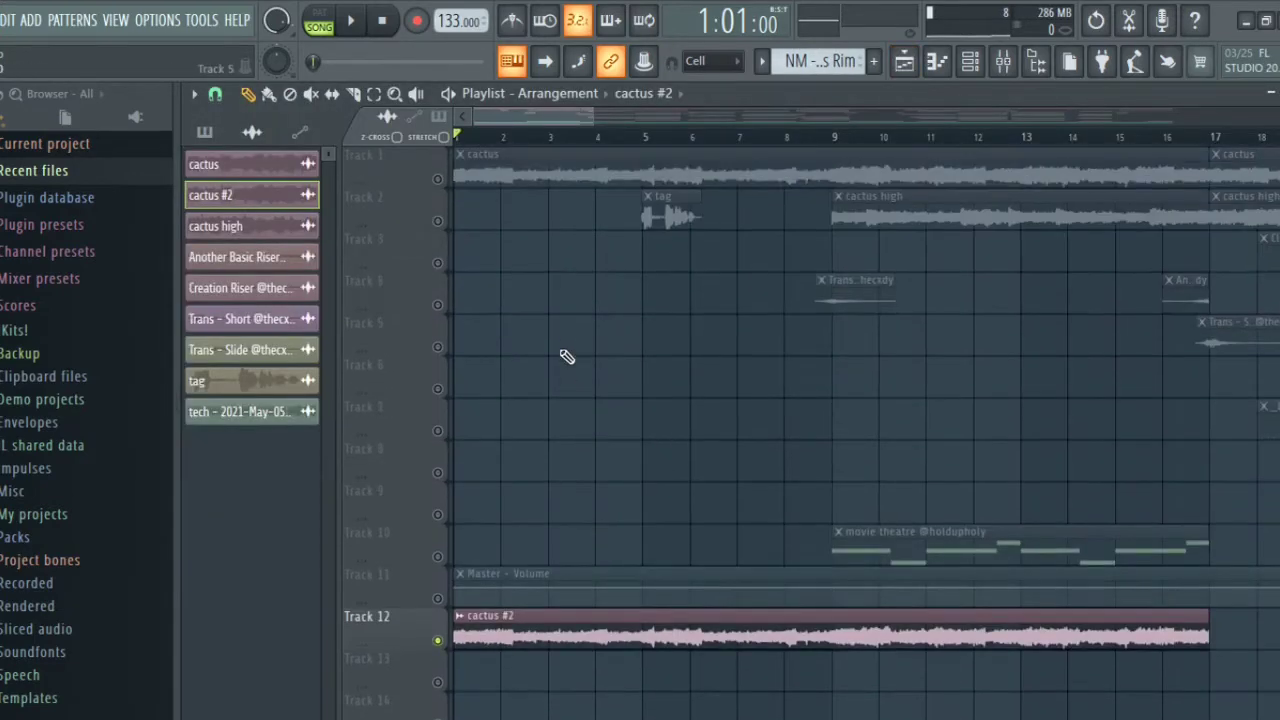
{"action": "scroll", "coordinate": [412, 243], "scroll_direction": "down", "scroll_amount": 2}
{"action": "scroll", "coordinate": [409, 243], "scroll_direction": "up", "scroll_amount": 2}
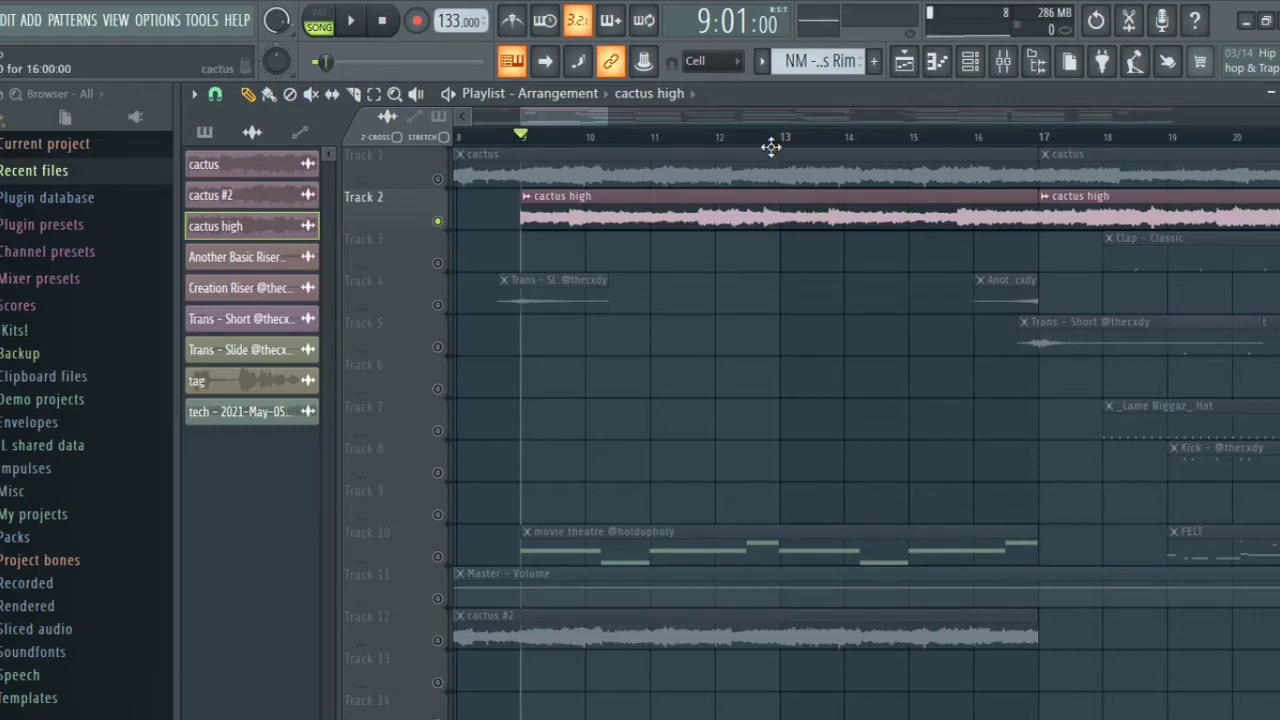
{"action": "double_click", "coordinate": [720, 201]}
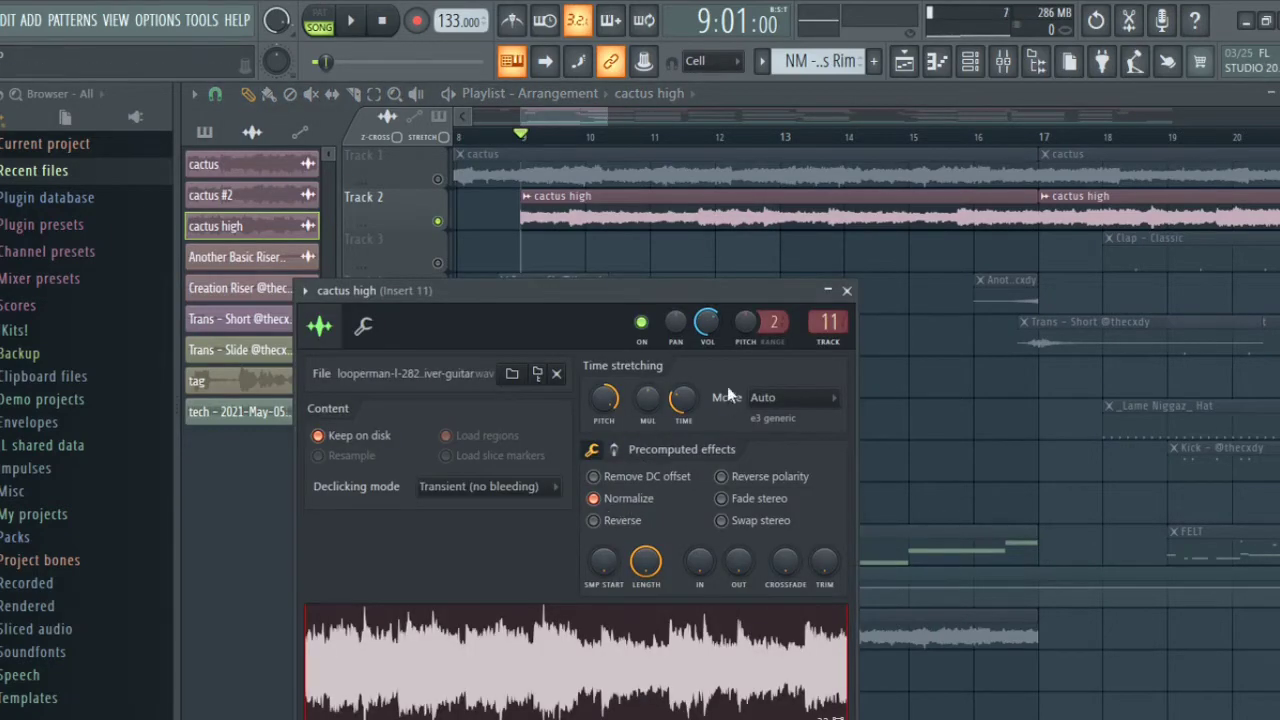
{"action": "left_click", "coordinate": [847, 291]}
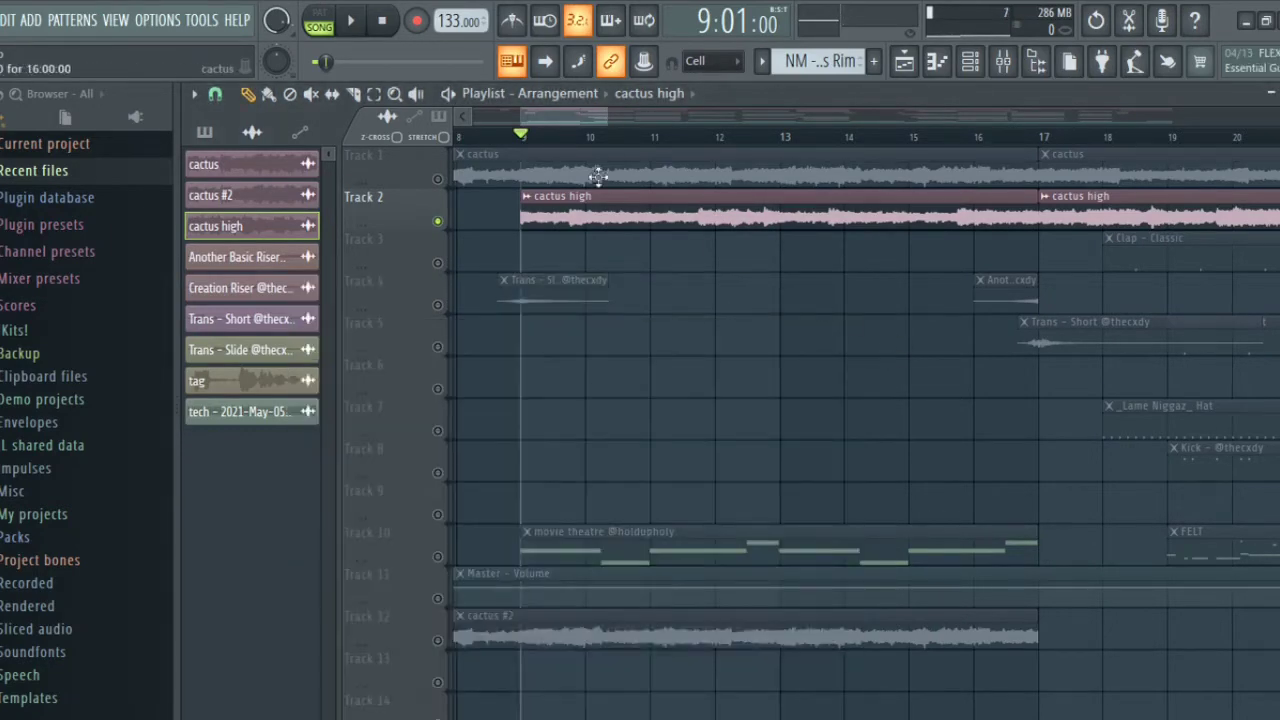
- Play the soloed cactus high clip on Track 2 from bar 9, and stop playback after listening
{"action": "left_click", "coordinate": [1003, 62]}
{"action": "left_click", "coordinate": [904, 64]}
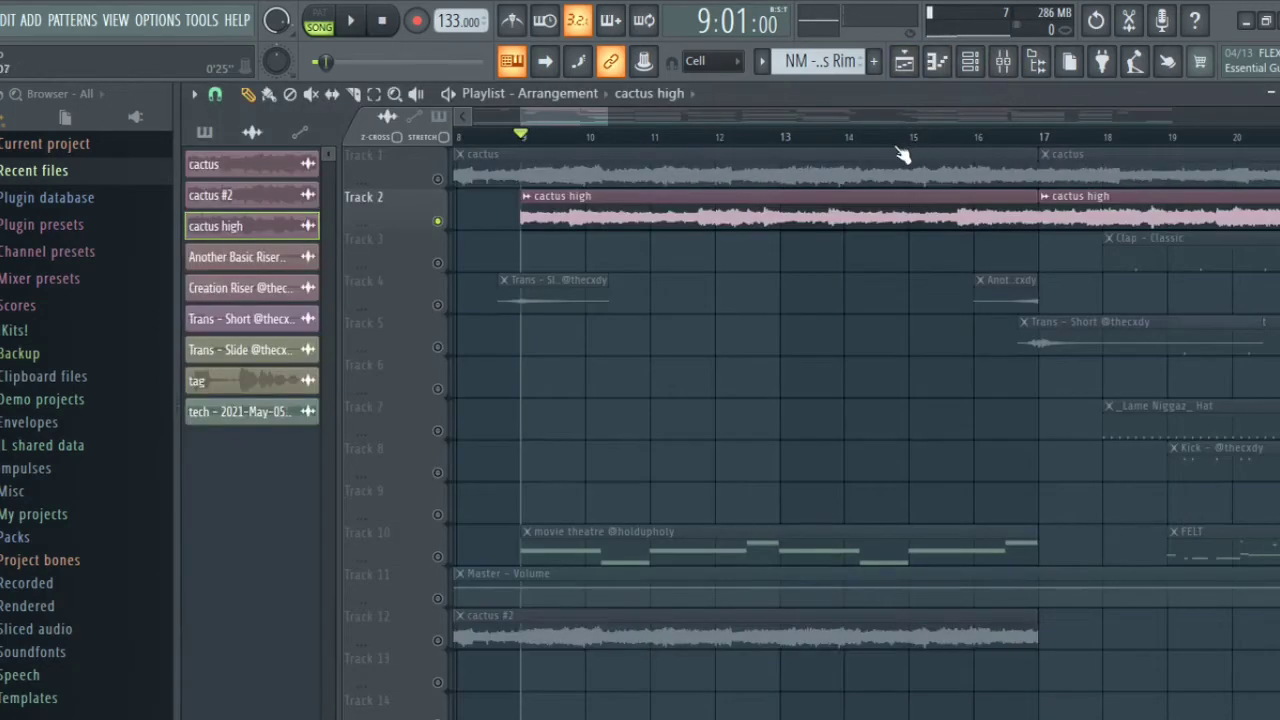
{"action": "key", "text": "space"}
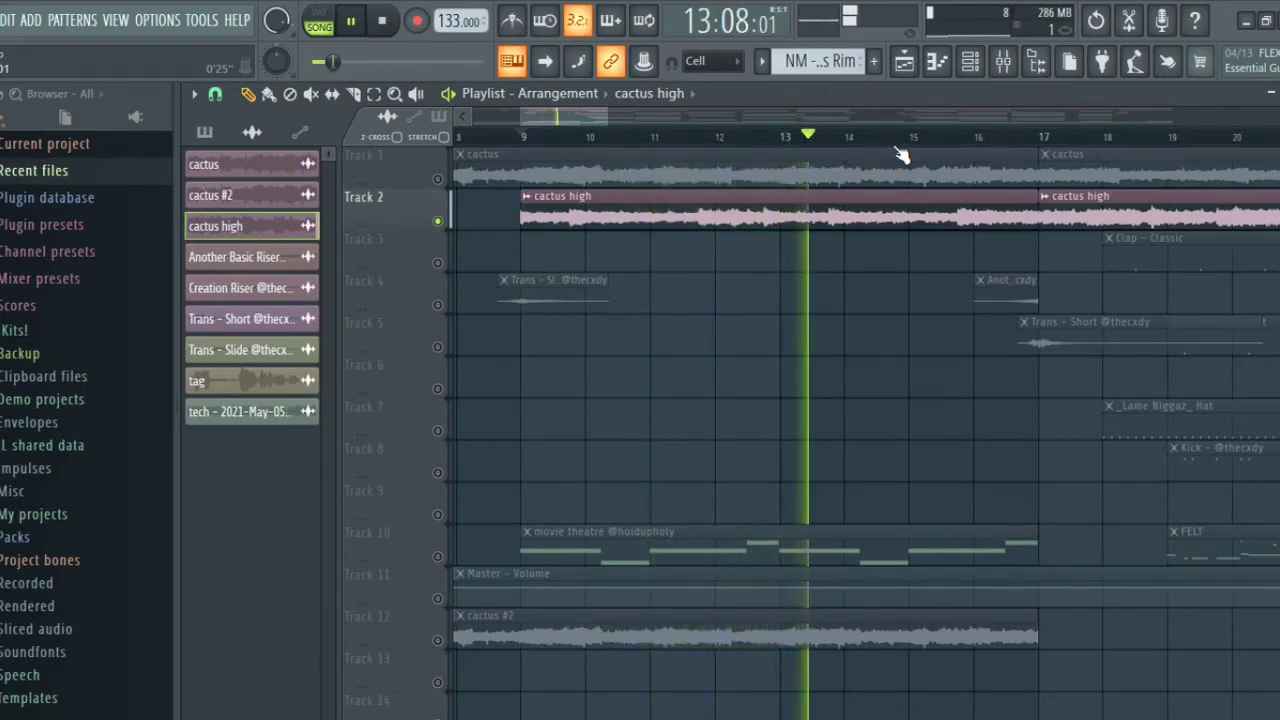
{"action": "key", "text": "space"}
- Examine the Fruity parametric EQ 2 and Fruity Reeverb 2 on mixer Insert 11 during playback, and return to the playlist
{"action": "key", "text": "F9"}
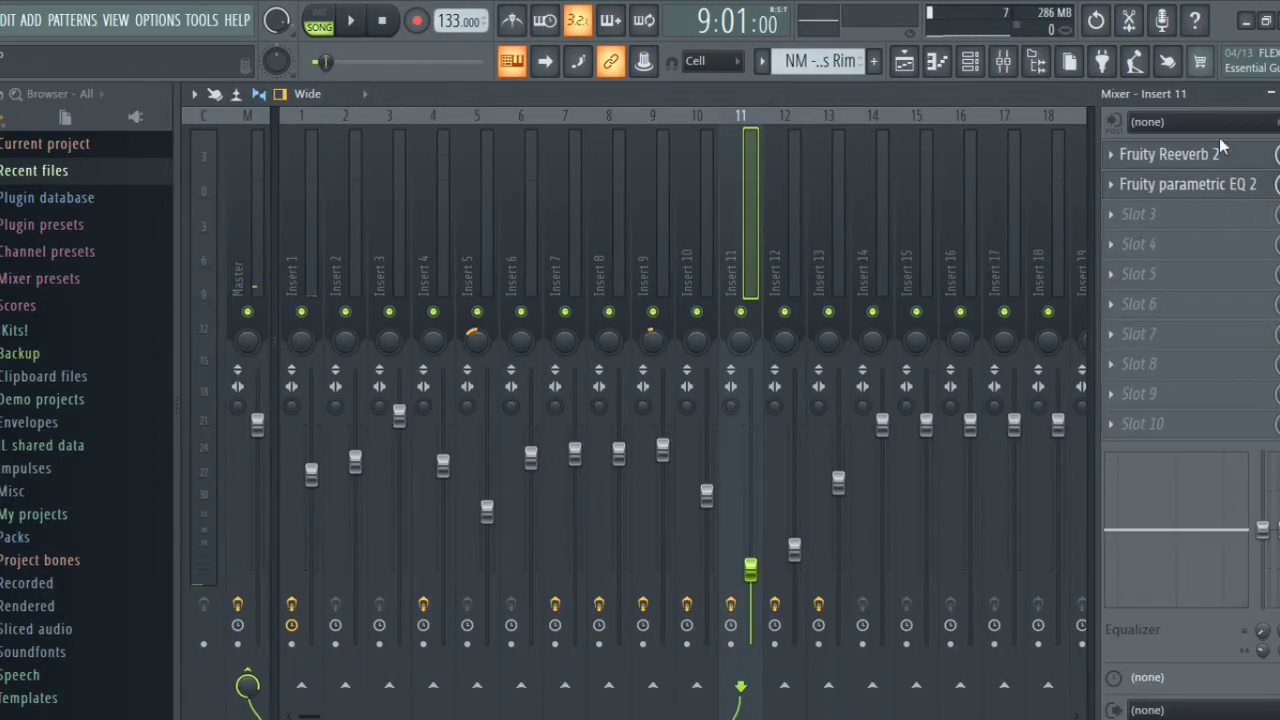
{"action": "left_click", "coordinate": [1222, 184]}
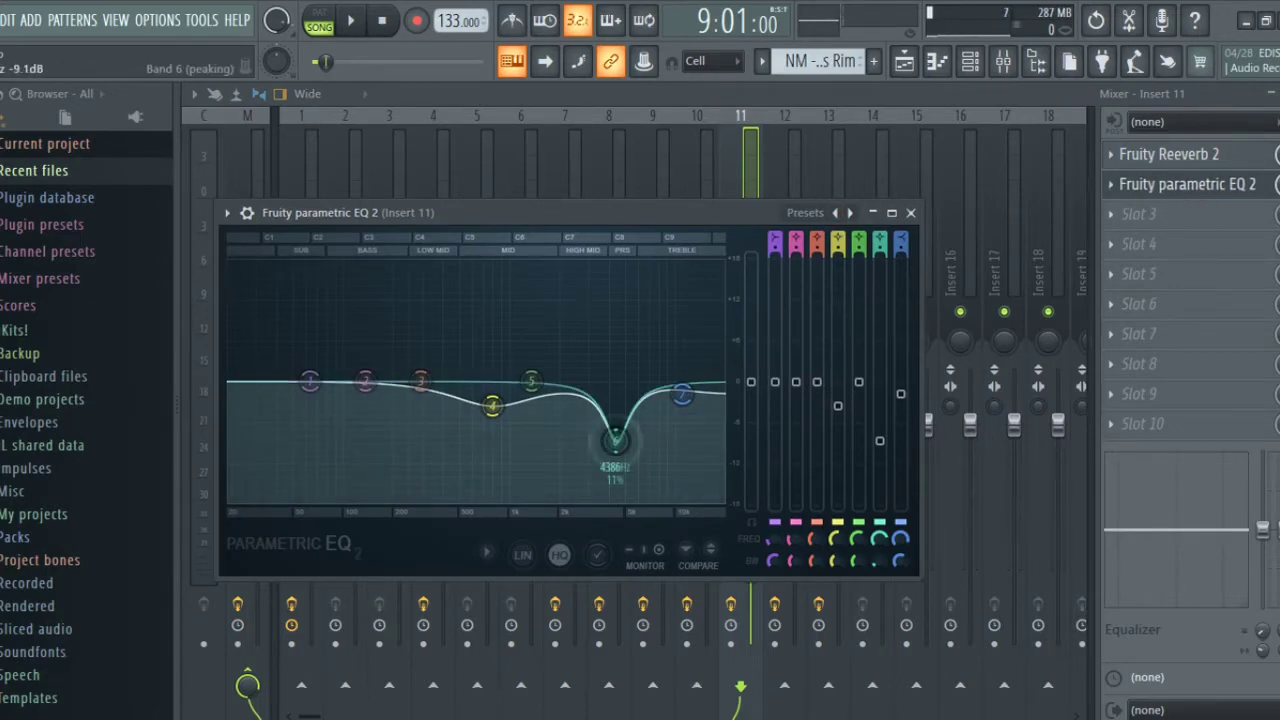
{"action": "key", "text": "space"}
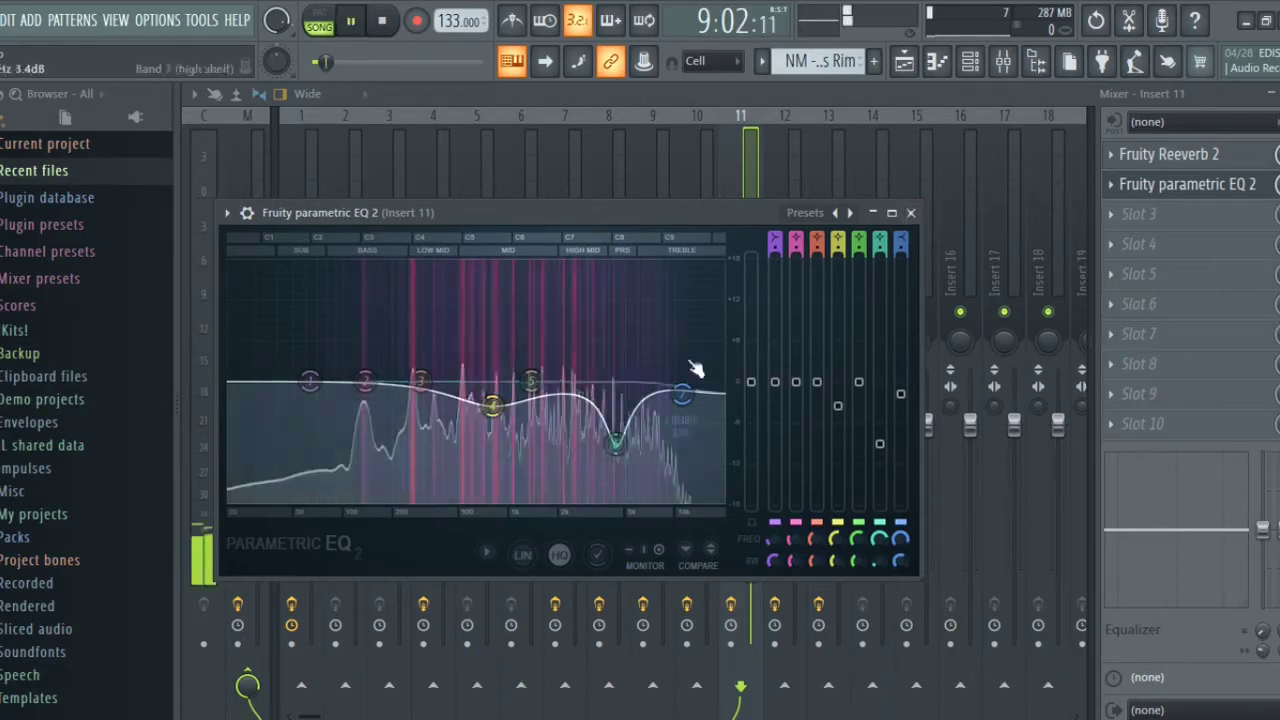
{"action": "left_click", "coordinate": [910, 212]}
{"action": "left_click", "coordinate": [1160, 158]}
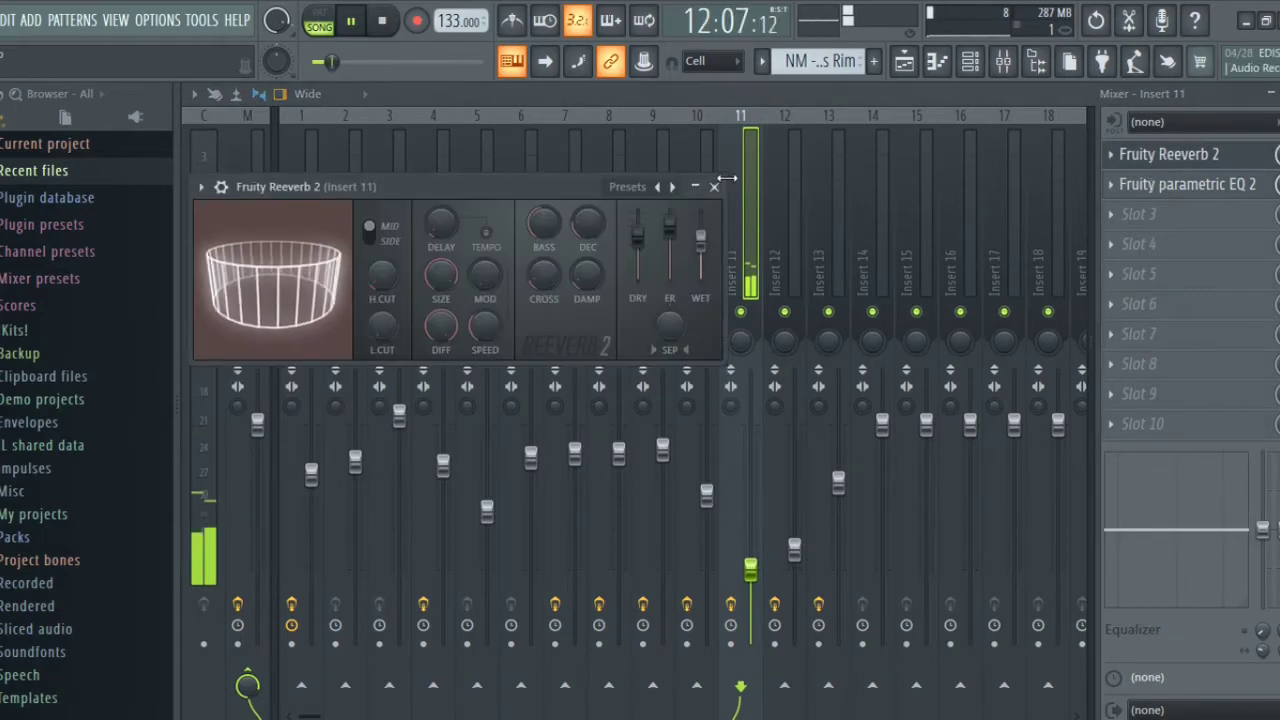
{"action": "left_click", "coordinate": [713, 186]}
{"action": "left_click", "coordinate": [903, 61]}
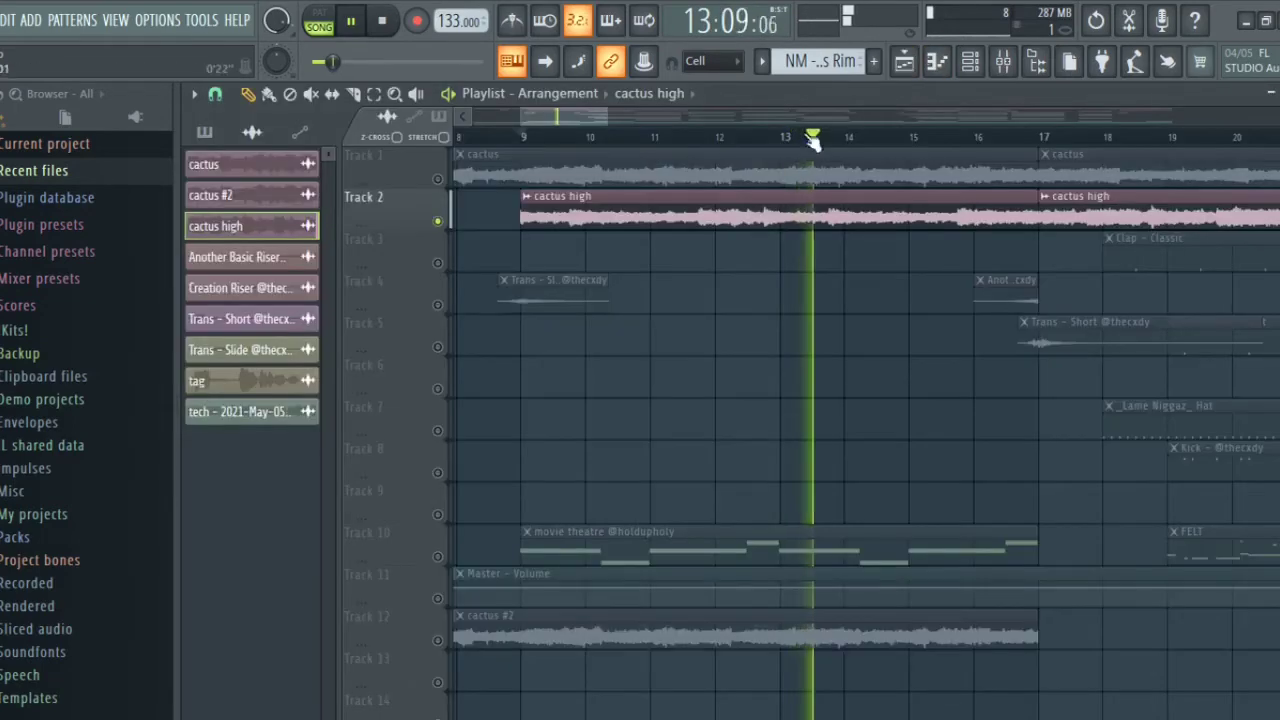
{"action": "key", "text": "space"}
- Delete the cactus #2 clip from Track 12 and unmute Track 1
{"action": "scroll", "coordinate": [535, 140], "scroll_direction": "down", "scroll_amount": 8}
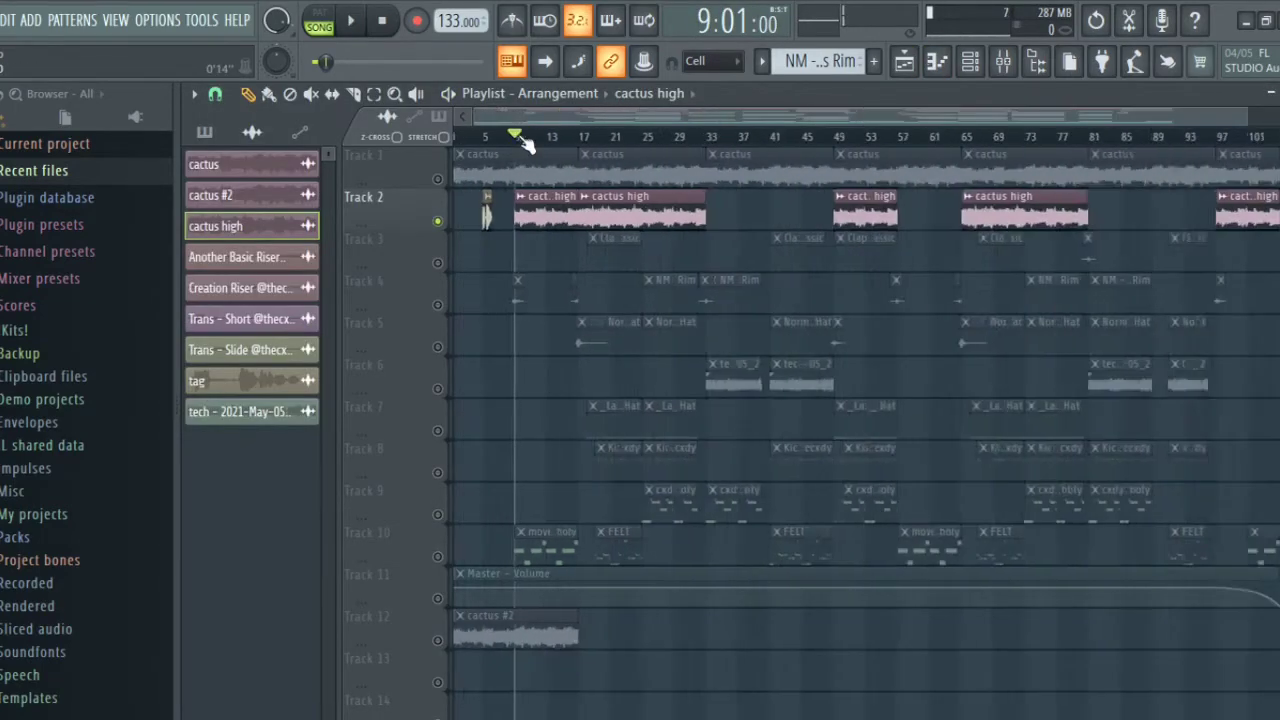
{"action": "right_click", "coordinate": [454, 645]}
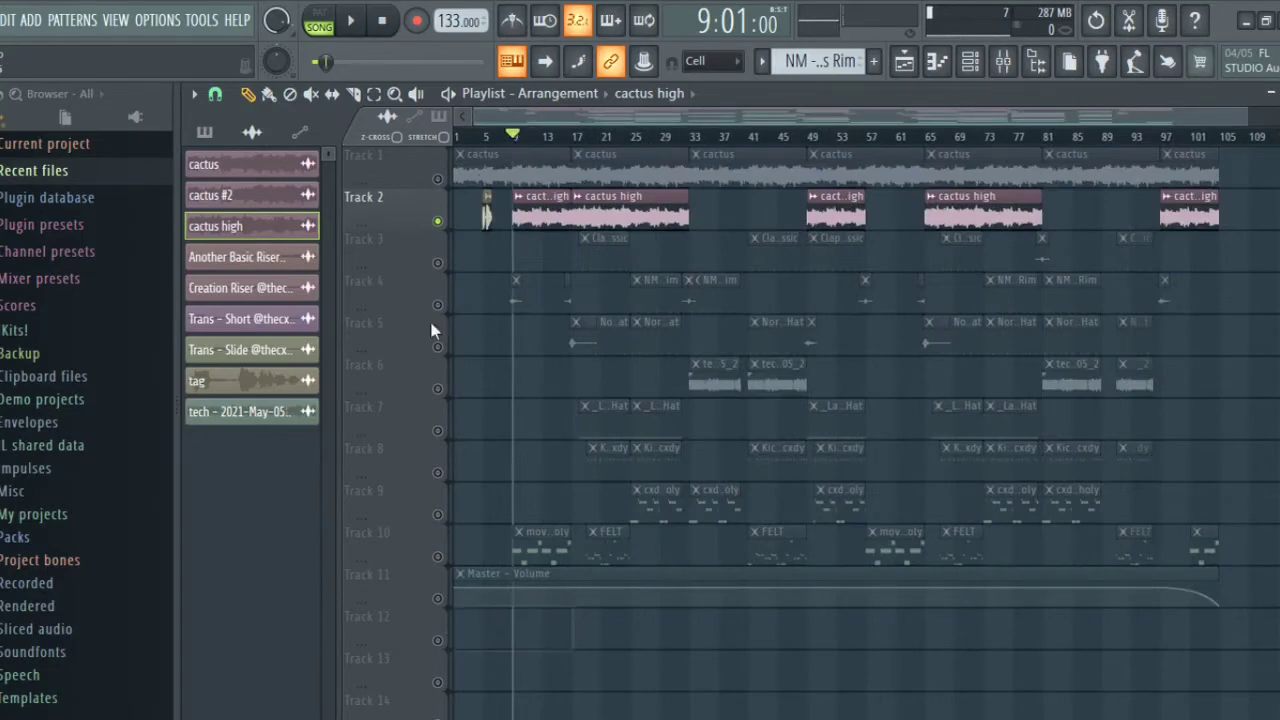
{"action": "left_click", "coordinate": [437, 179]}
- Play the cactus and cactus high layers on Tracks 1 and 2 together
{"action": "scroll", "coordinate": [503, 139], "scroll_direction": "up", "scroll_amount": 6}
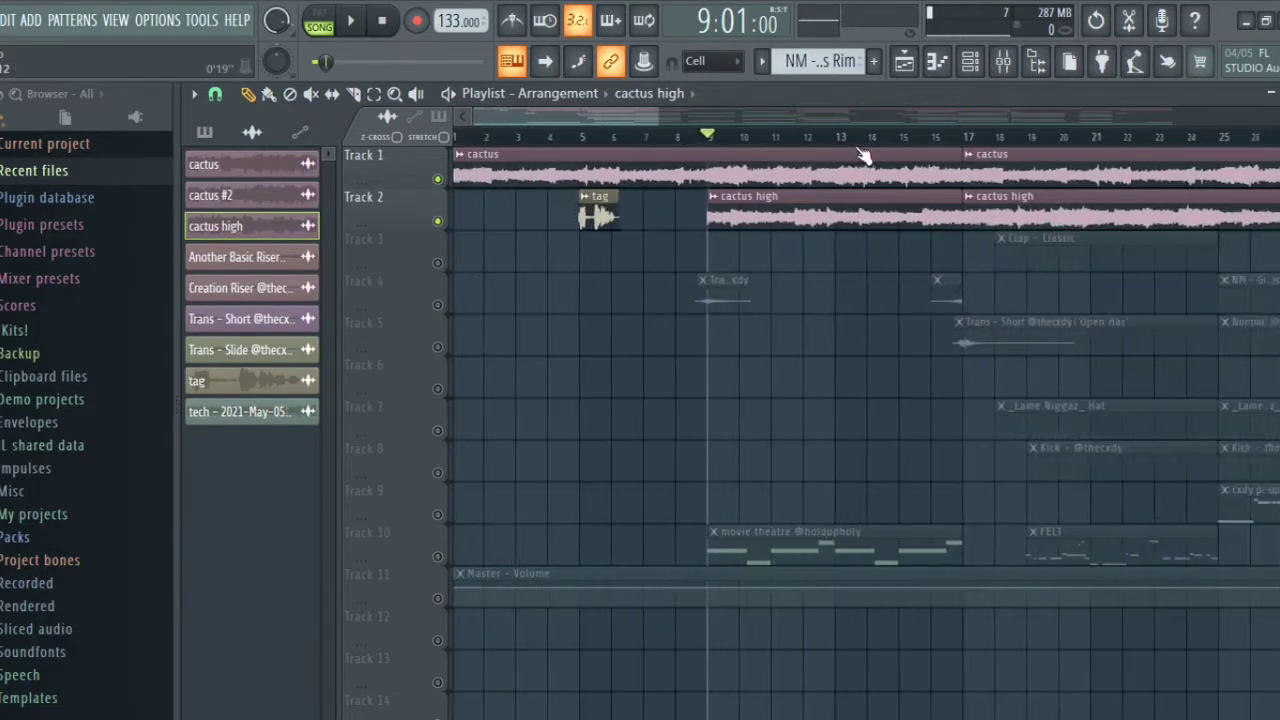
{"action": "scroll", "coordinate": [880, 146], "scroll_direction": "down", "scroll_amount": 2}
{"action": "scroll", "coordinate": [828, 143], "scroll_direction": "up", "scroll_amount": 3}
{"action": "key", "text": "space"}
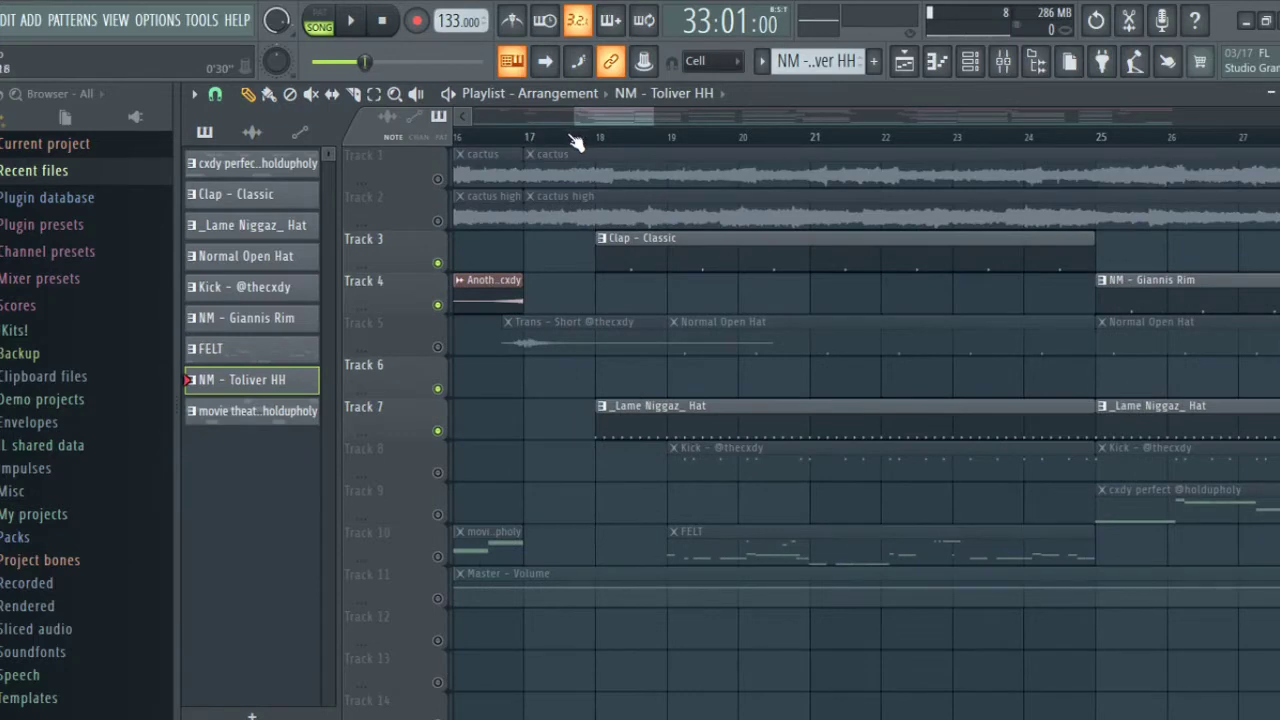
{"action": "scroll", "coordinate": [558, 138], "scroll_direction": "down", "scroll_amount": 6}
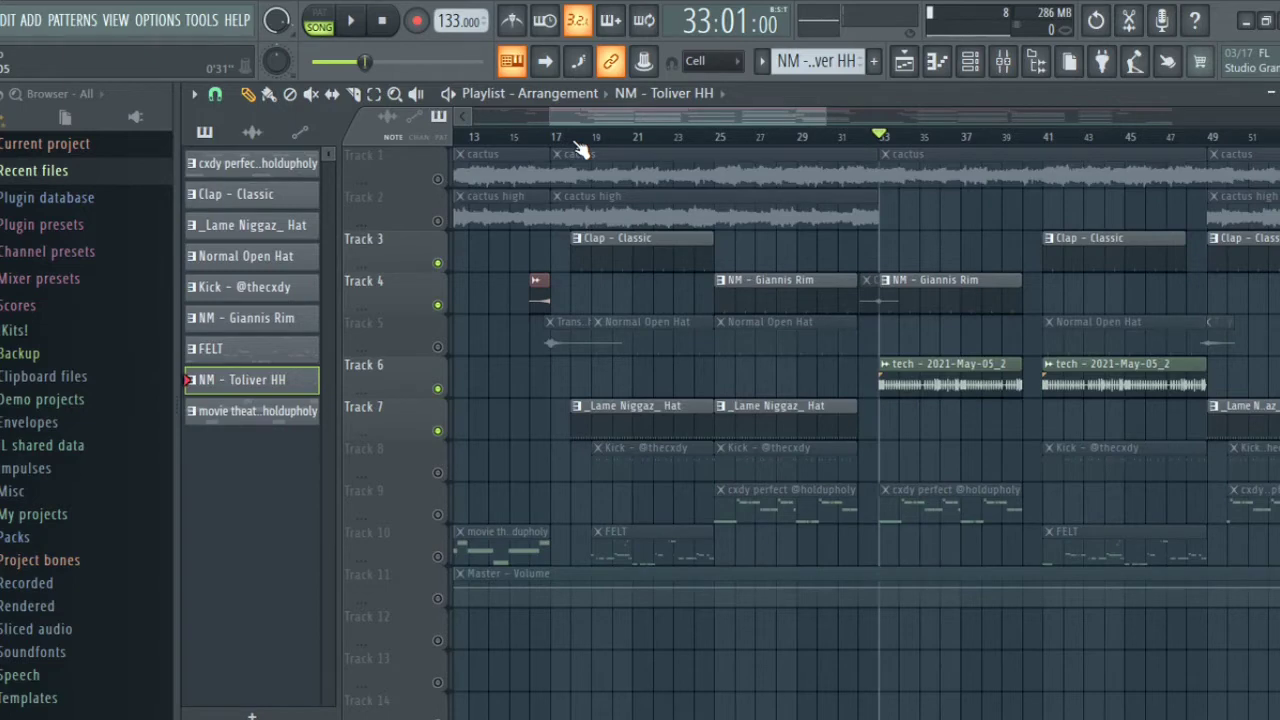
- Play the unmuted Clap - Classic and hat patterns on Tracks 3 and 7 from bar 18, and stop playback after listening
{"action": "scroll", "coordinate": [580, 150], "scroll_direction": "up", "scroll_amount": 3}
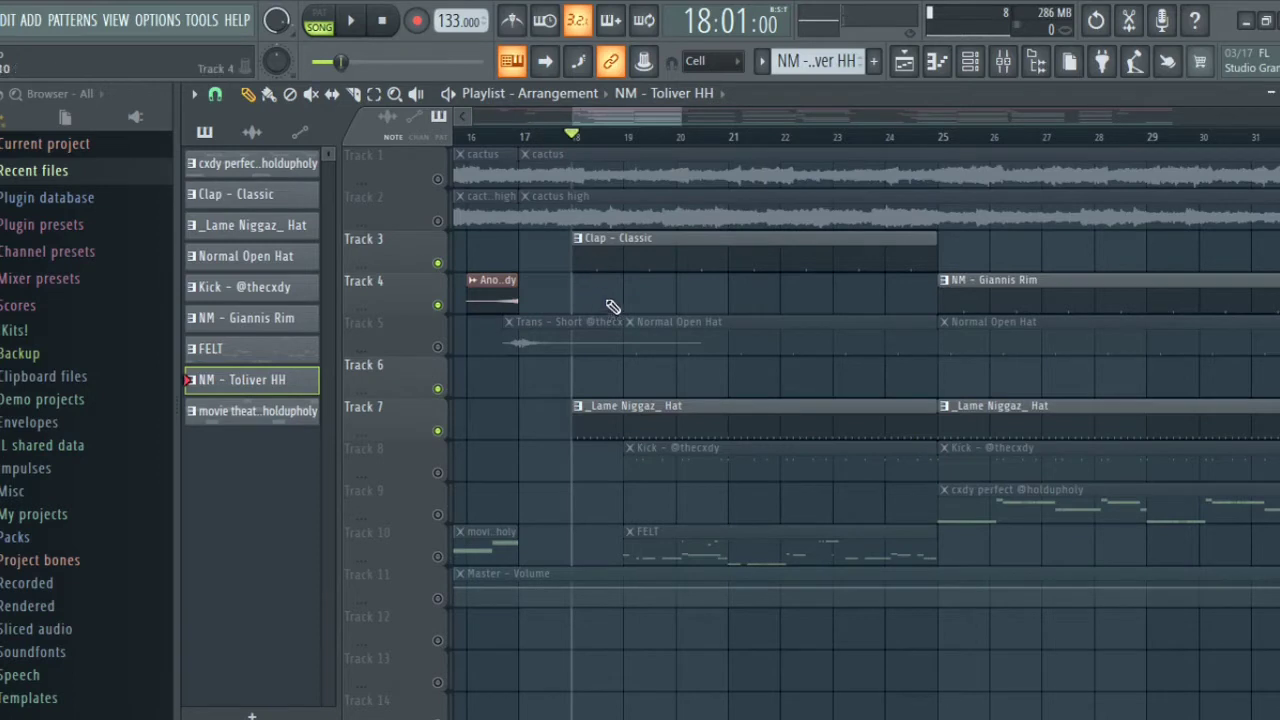
{"action": "key", "text": "space"}
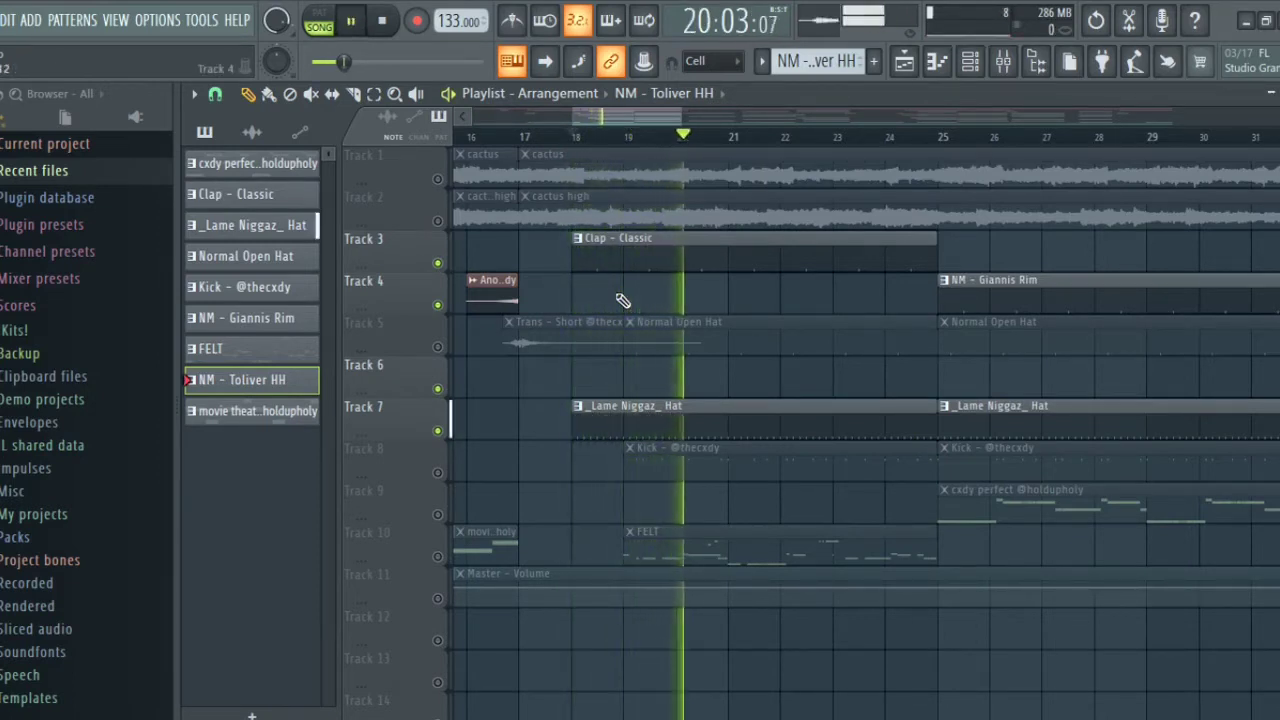
{"action": "key", "text": "space"}
- Solo Track 6, unmute Track 4, and play the tech clip with the NM - Giannis Rim pattern from bar 33
{"action": "scroll", "coordinate": [766, 137], "scroll_direction": "down", "scroll_amount": 4}
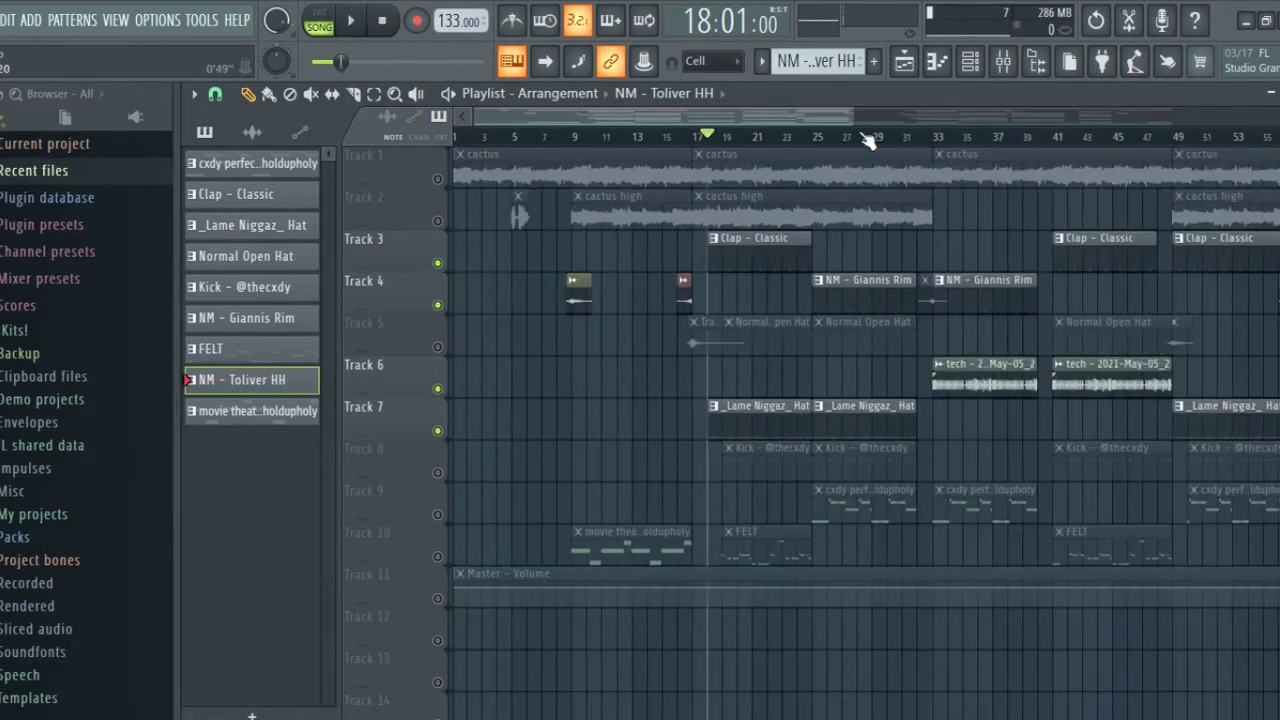
{"action": "scroll", "coordinate": [868, 141], "scroll_direction": "down", "scroll_amount": 2}
{"action": "scroll", "coordinate": [820, 143], "scroll_direction": "up", "scroll_amount": 4}
{"action": "scroll", "coordinate": [494, 146], "scroll_direction": "up", "scroll_amount": 3}
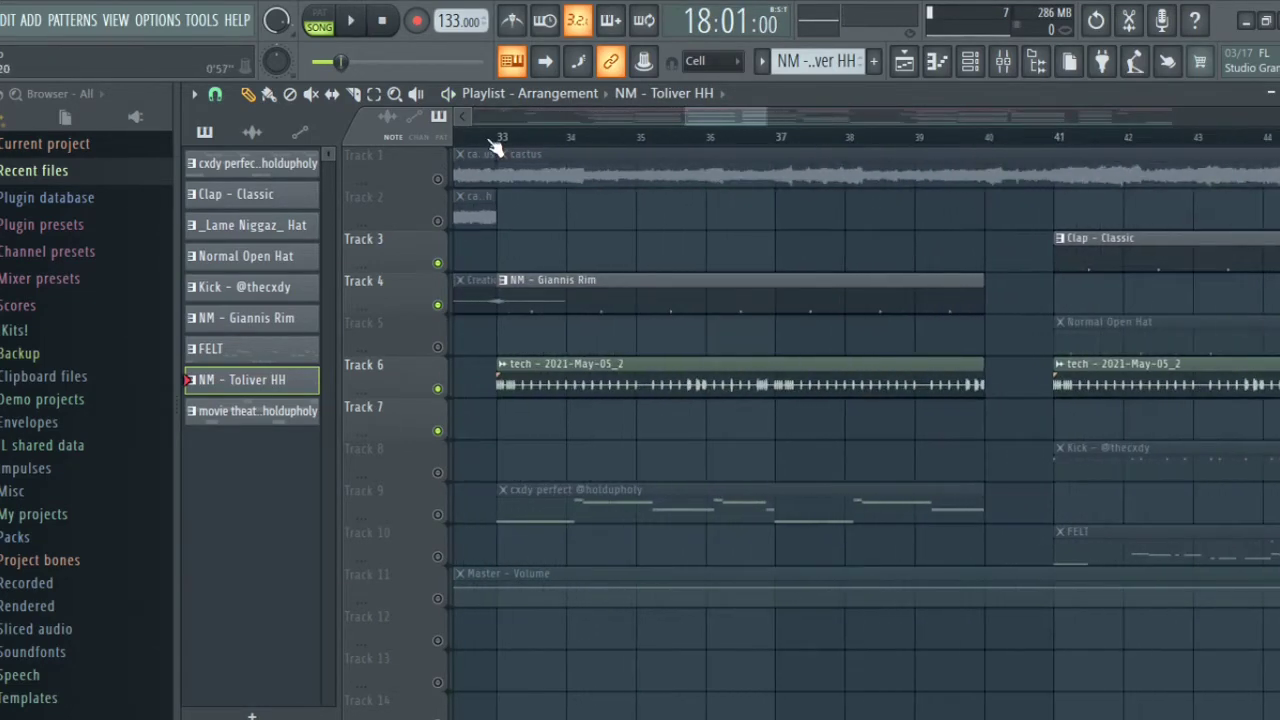
{"action": "right_click", "coordinate": [438, 389]}
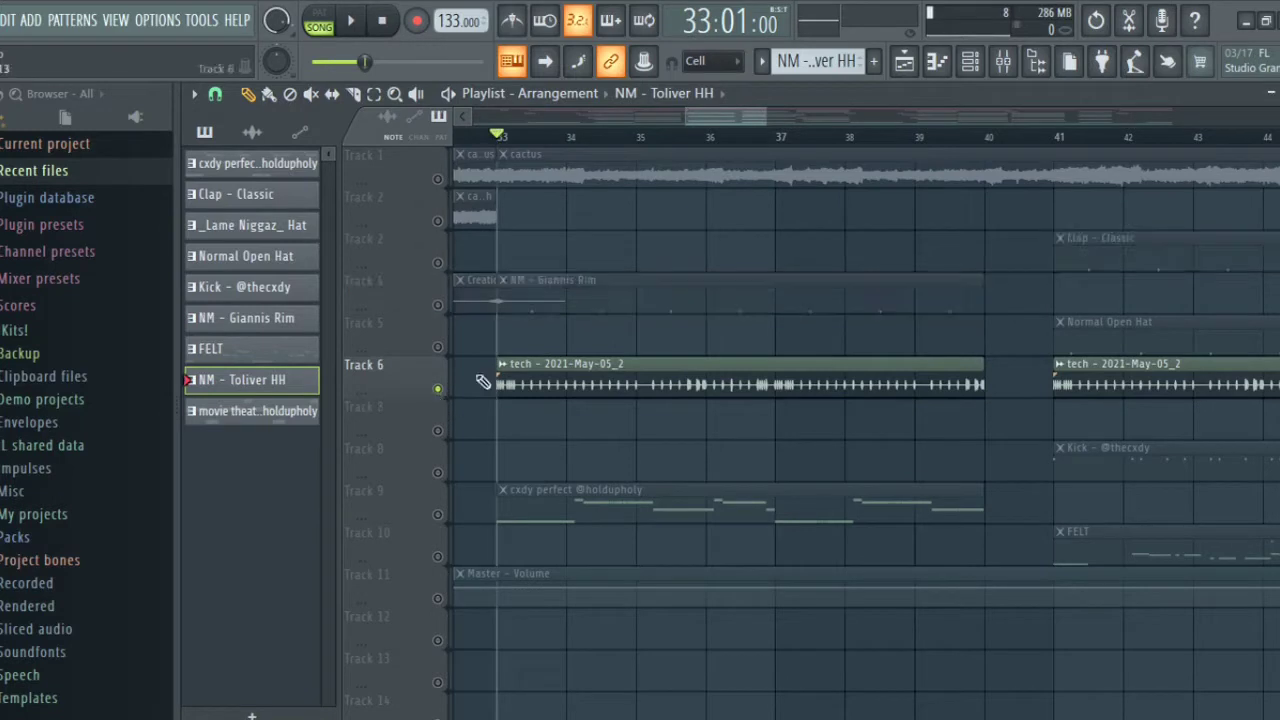
{"action": "left_click", "coordinate": [437, 305]}
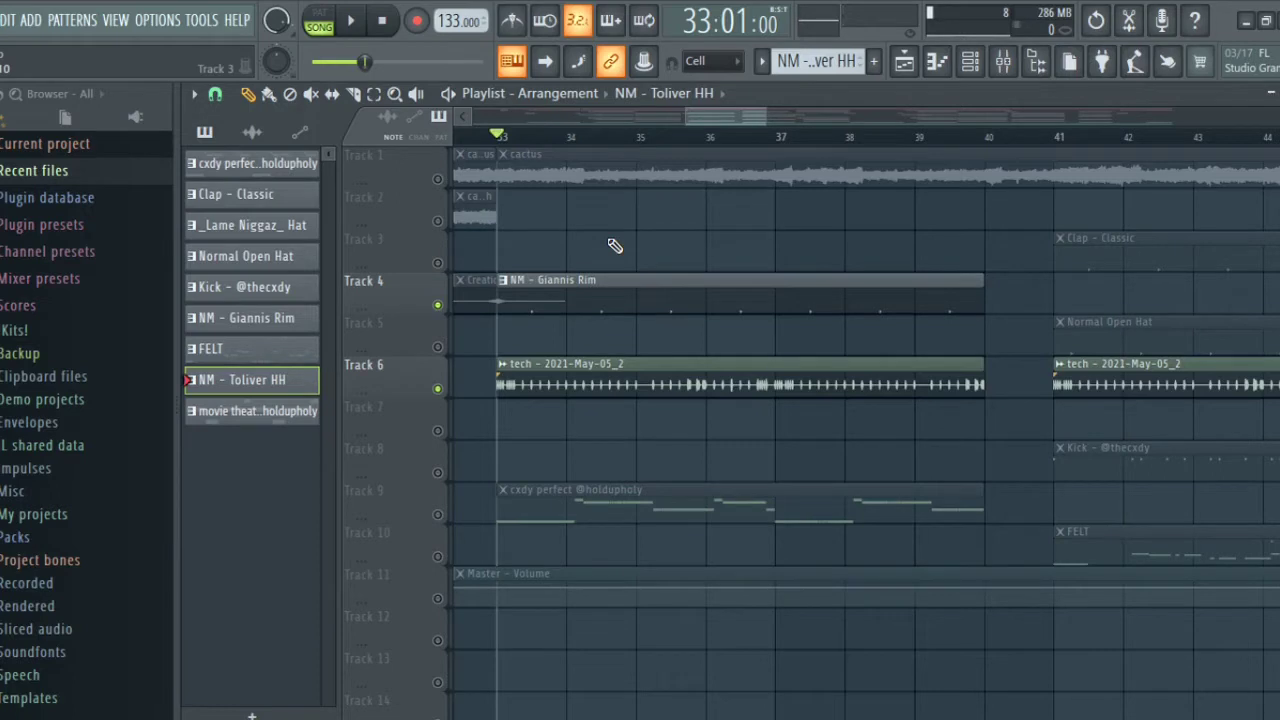
{"action": "key", "text": "space"}
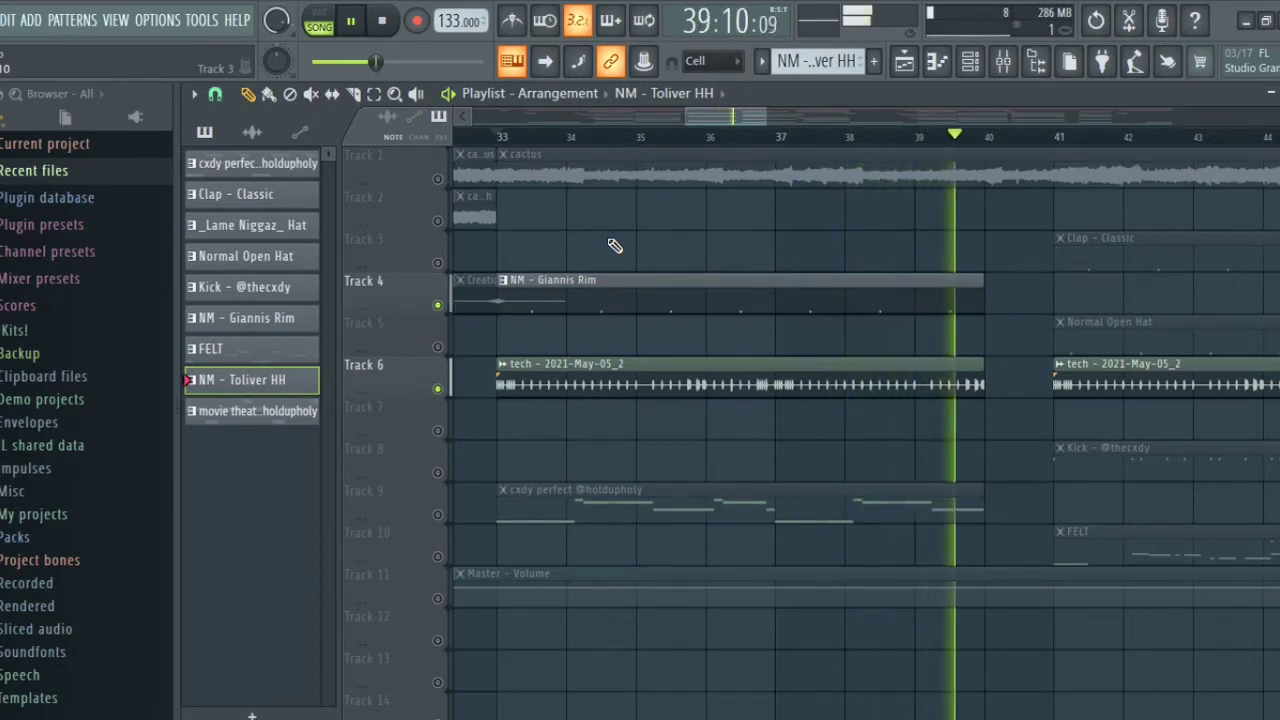
{"action": "key", "text": "space"}
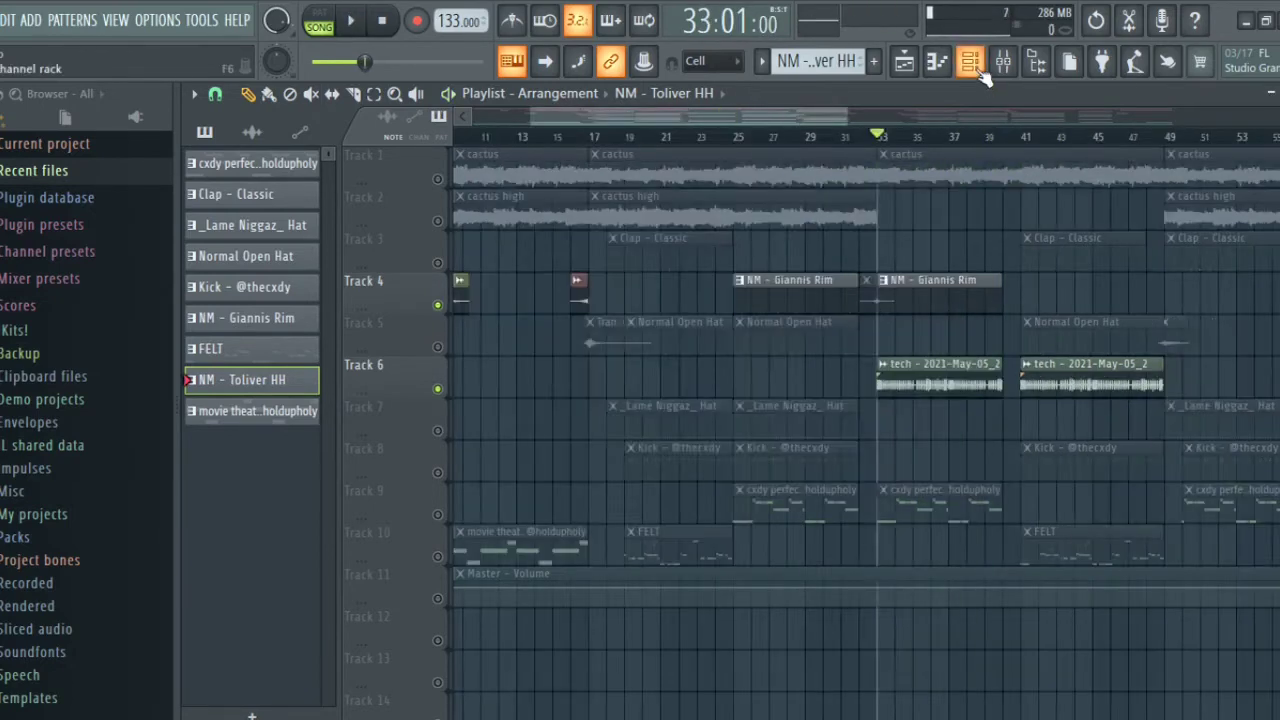
- Look through the channel rack and its pattern selection for the NM - Toliver HH channel, and close the rack
{"action": "left_click", "coordinate": [970, 62]}
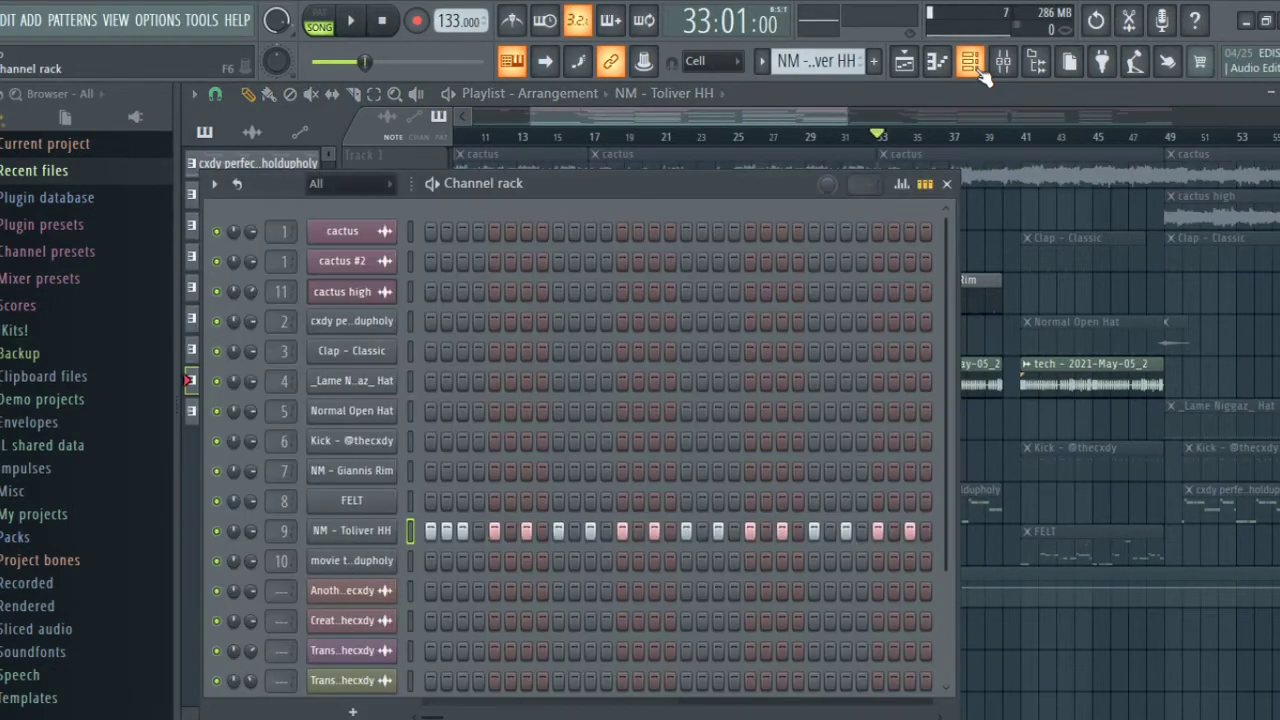
{"action": "scroll", "coordinate": [503, 410], "scroll_direction": "down", "scroll_amount": 1}
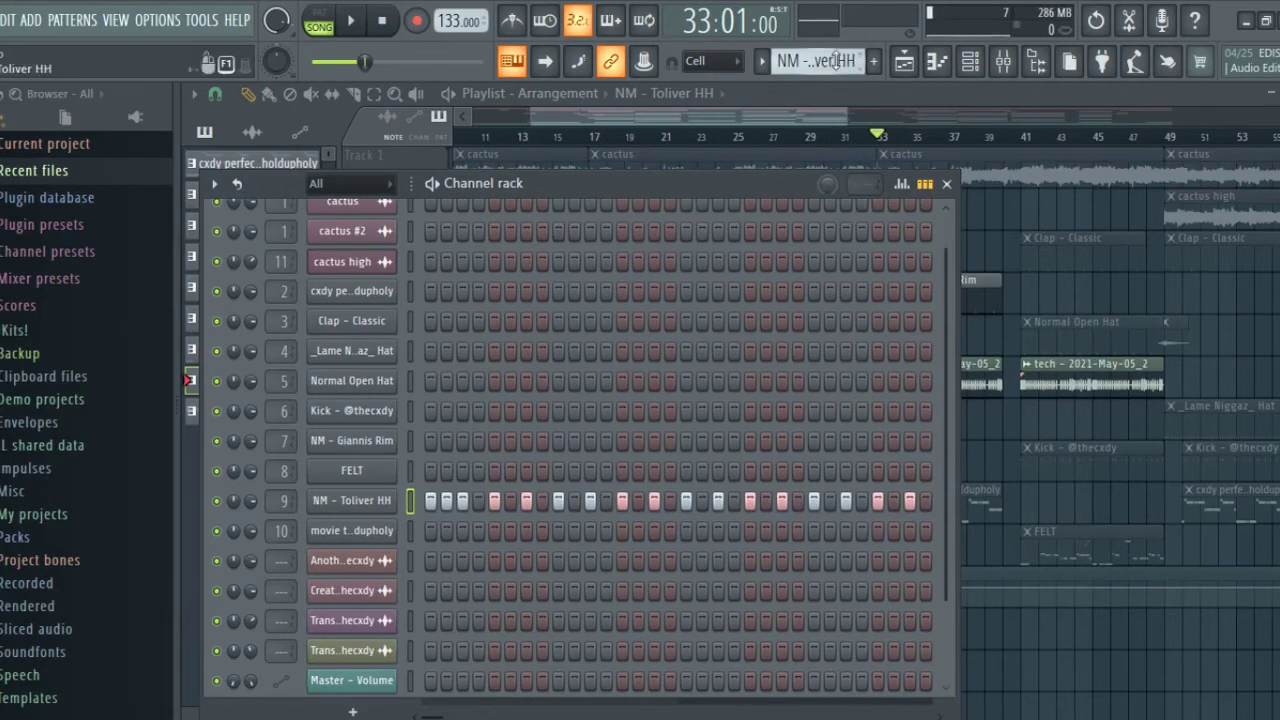
{"action": "scroll", "coordinate": [836, 60], "scroll_direction": "down", "scroll_amount": 2}
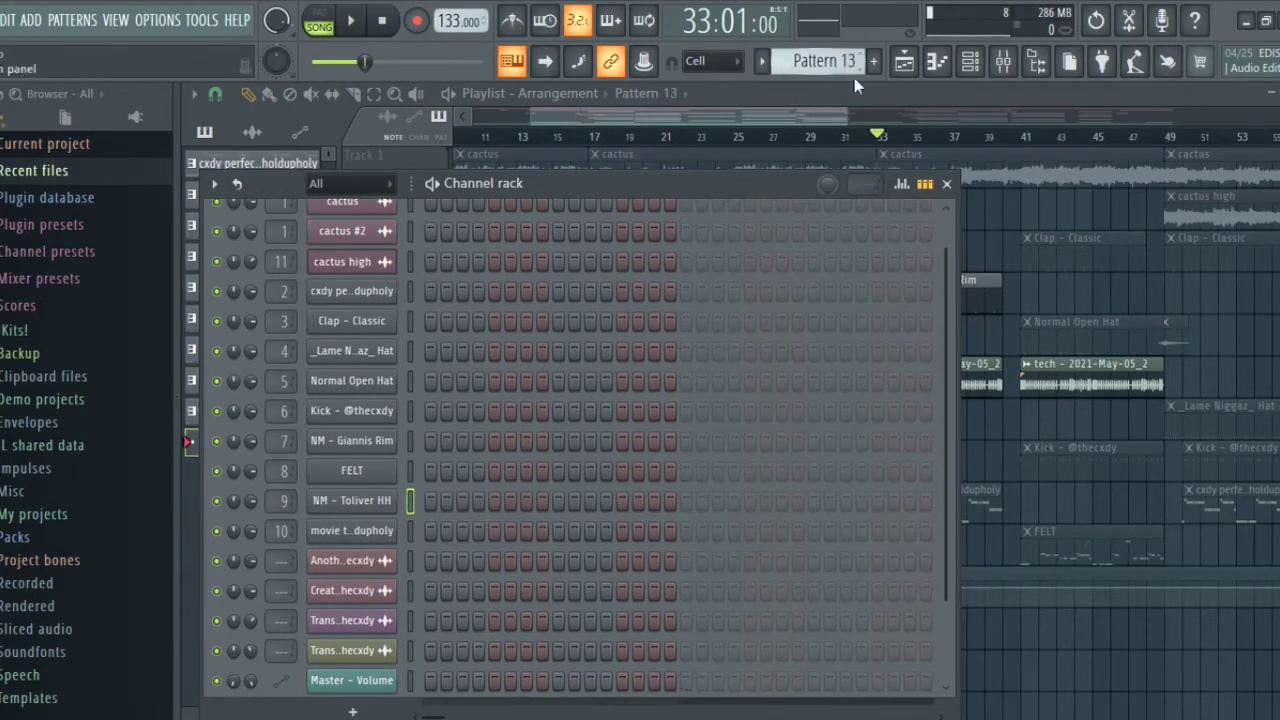
{"action": "left_click", "coordinate": [947, 184]}
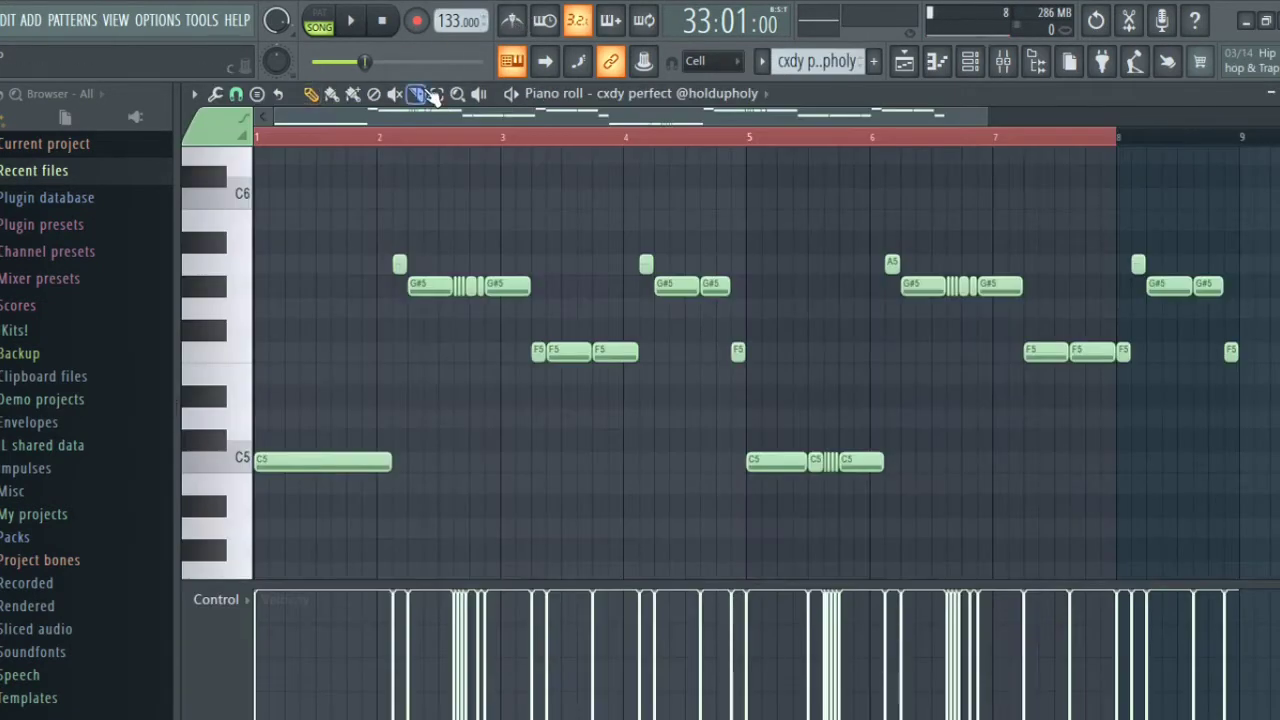
- Clear the time selection in the cxdy perfect piano roll and play the pattern through in pattern mode
{"action": "key", "text": "ctrl+d"}
{"action": "left_click", "coordinate": [352, 22]}
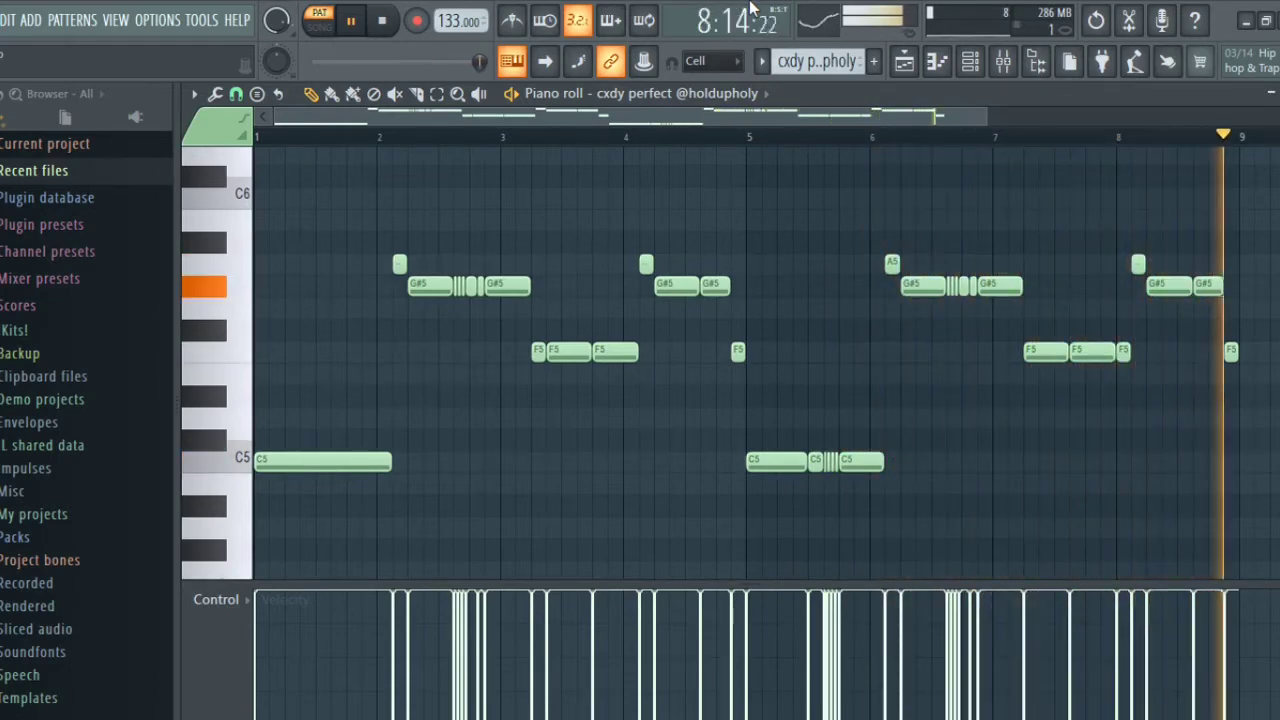
{"action": "key", "text": "space"}
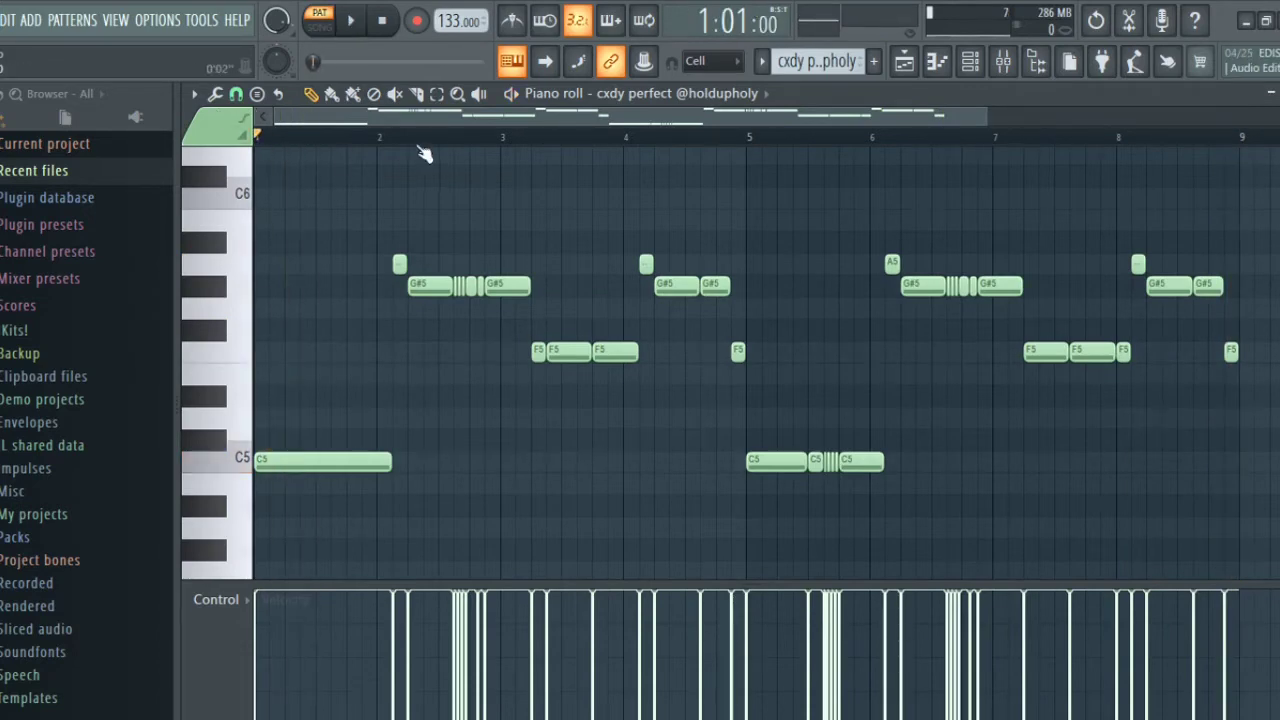
- Examine the short repeated notes in the cxdy perfect pattern, trying short D#5 notes in bar 1, and return to the playlist
{"action": "scroll", "coordinate": [405, 142], "scroll_direction": "up", "scroll_amount": 4}
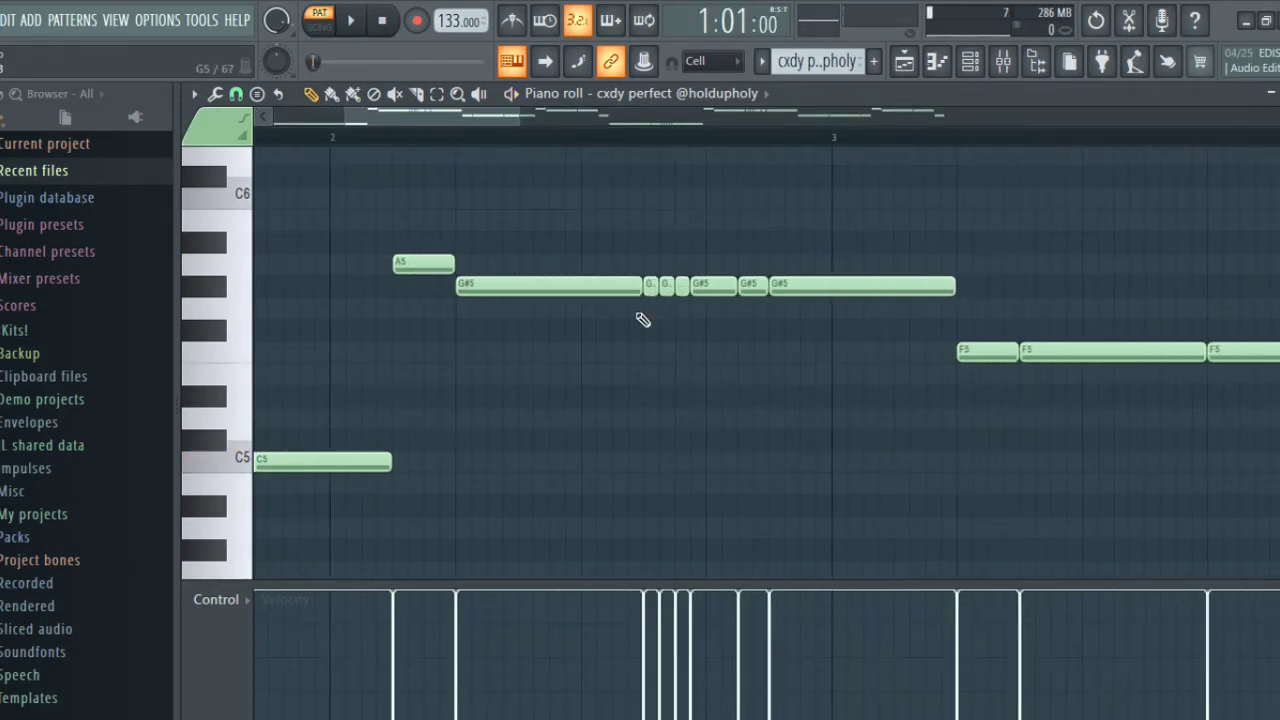
{"action": "scroll", "coordinate": [676, 140], "scroll_direction": "down", "scroll_amount": 5}
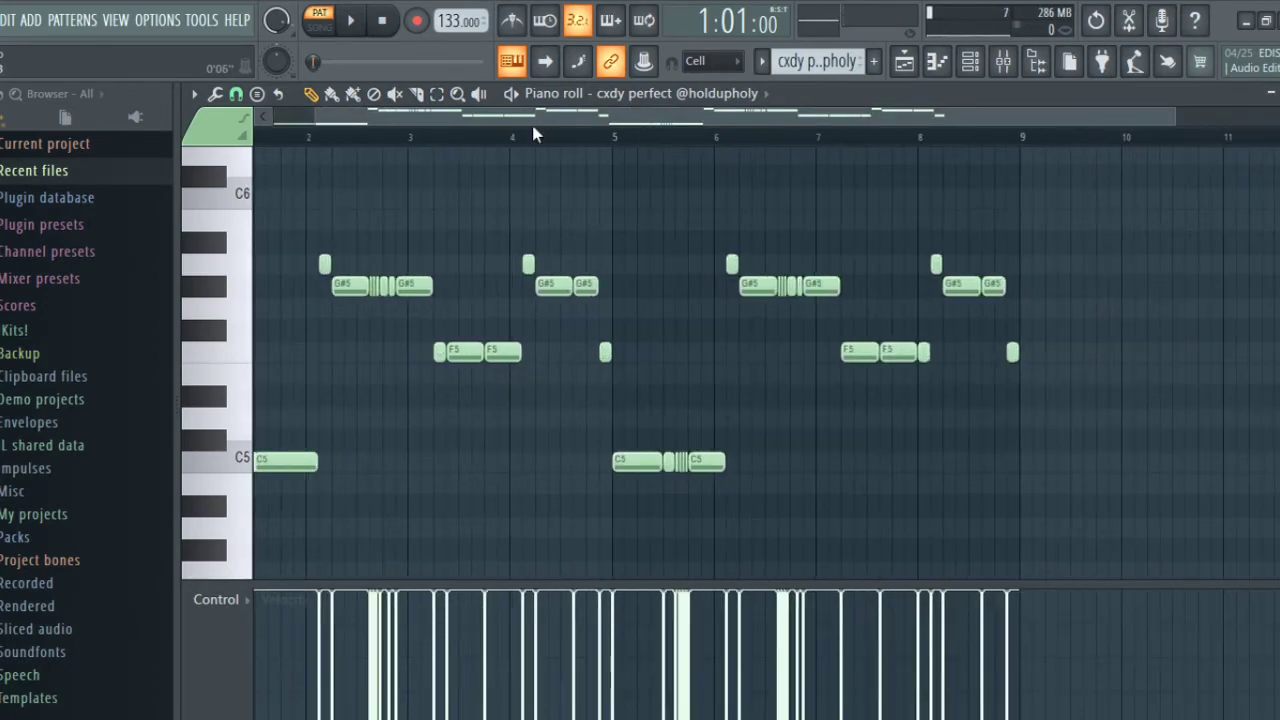
{"action": "scroll", "coordinate": [337, 134], "scroll_direction": "up", "scroll_amount": 3}
{"action": "scroll", "coordinate": [297, 137], "scroll_direction": "up", "scroll_amount": 2}
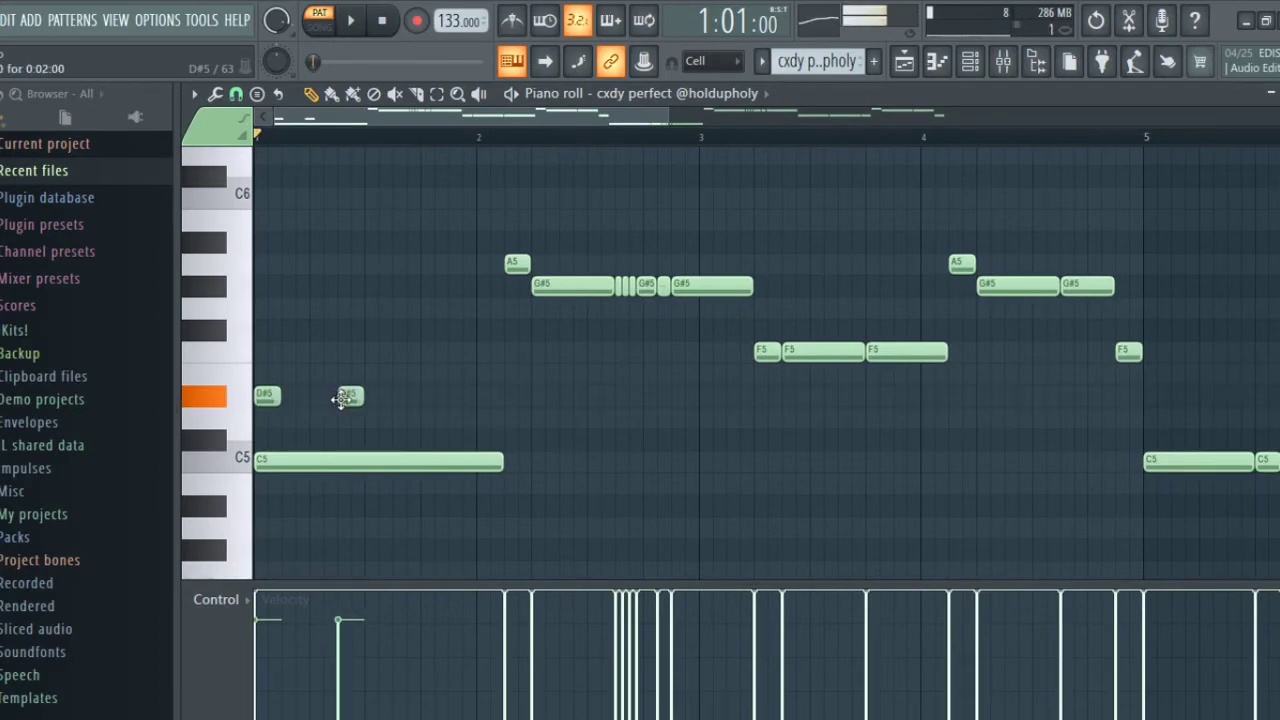
{"action": "key", "text": "F5"}
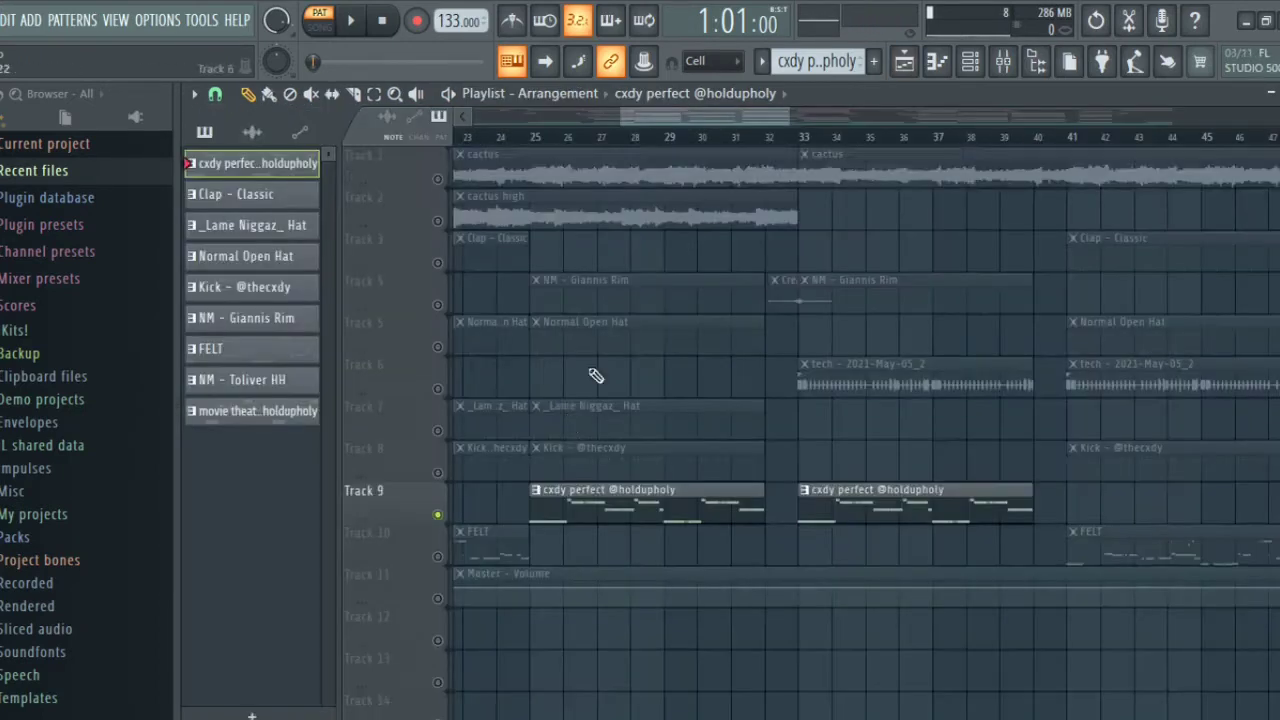
- Open the FELT pattern on Track 10 in the piano roll, play it through, and look over its notes
{"action": "scroll", "coordinate": [595, 370], "scroll_direction": "down", "scroll_amount": 1}
{"action": "left_click_drag", "start_coordinate": [658, 117], "coordinate": [566, 140]}
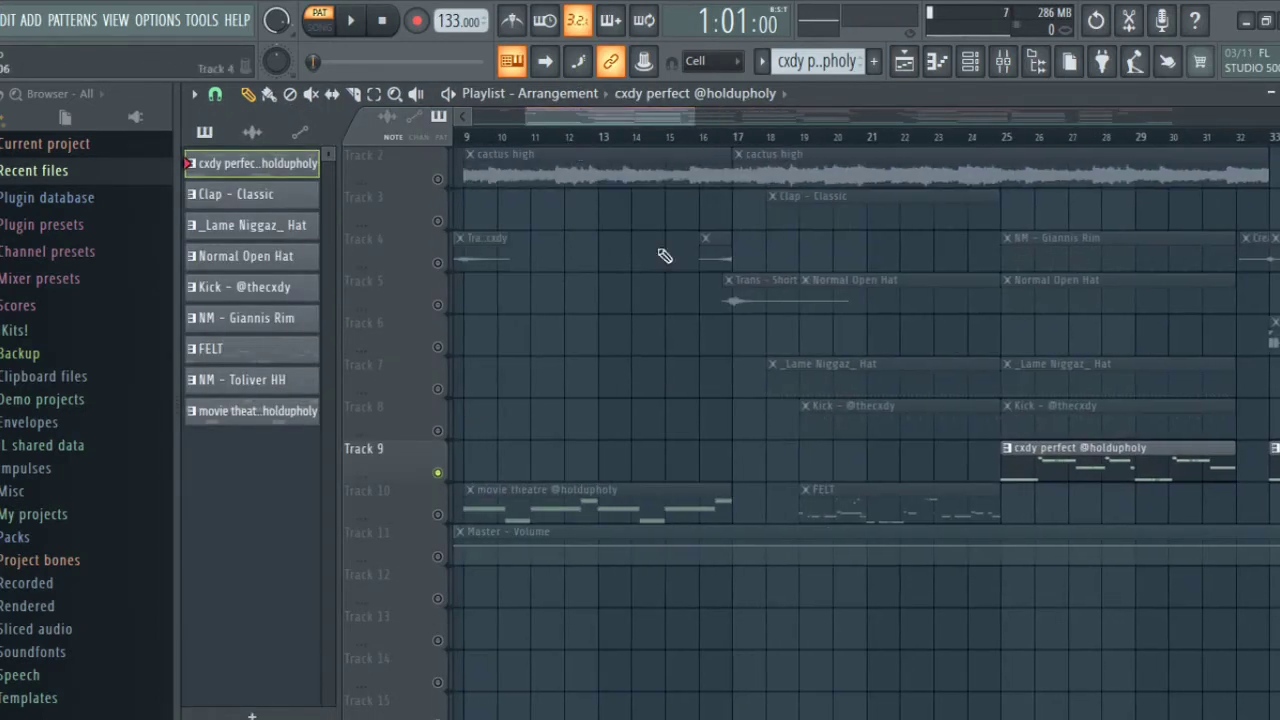
{"action": "double_click", "coordinate": [815, 502]}
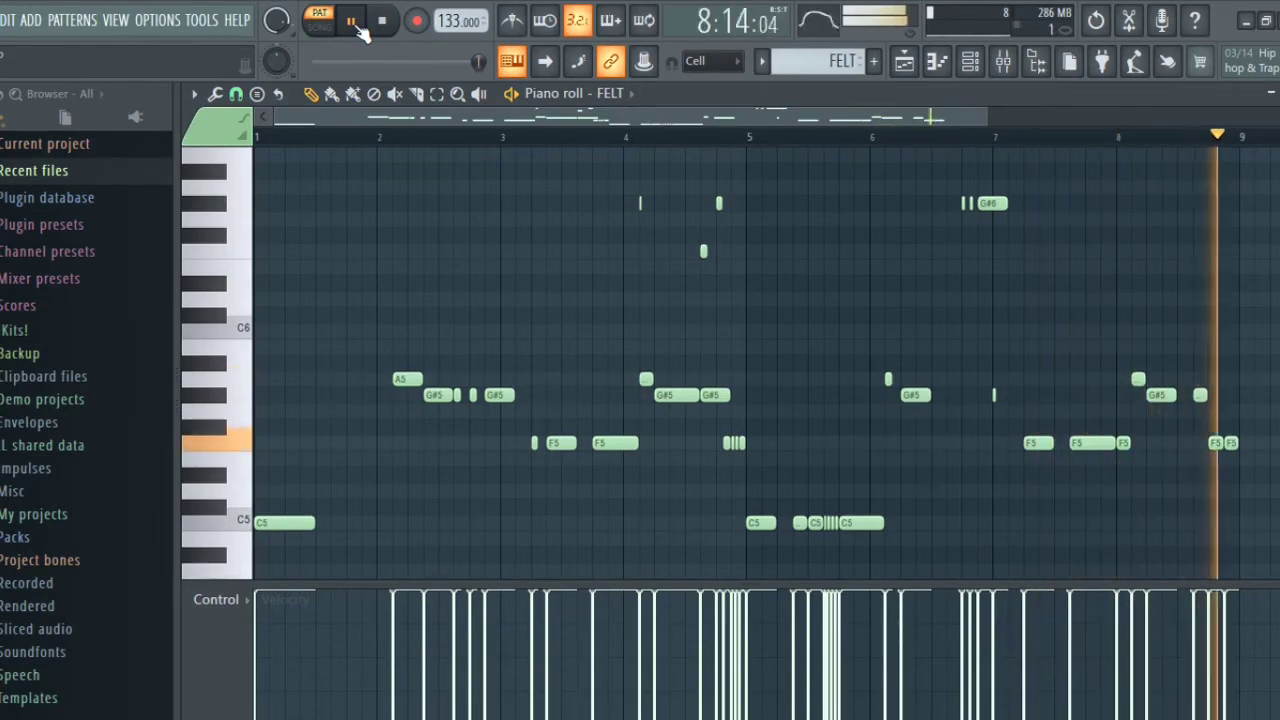
{"action": "key", "text": "space"}
{"action": "scroll", "coordinate": [852, 146], "scroll_direction": "up", "scroll_amount": 1}
{"action": "scroll", "coordinate": [852, 146], "scroll_direction": "down", "scroll_amount": 2}
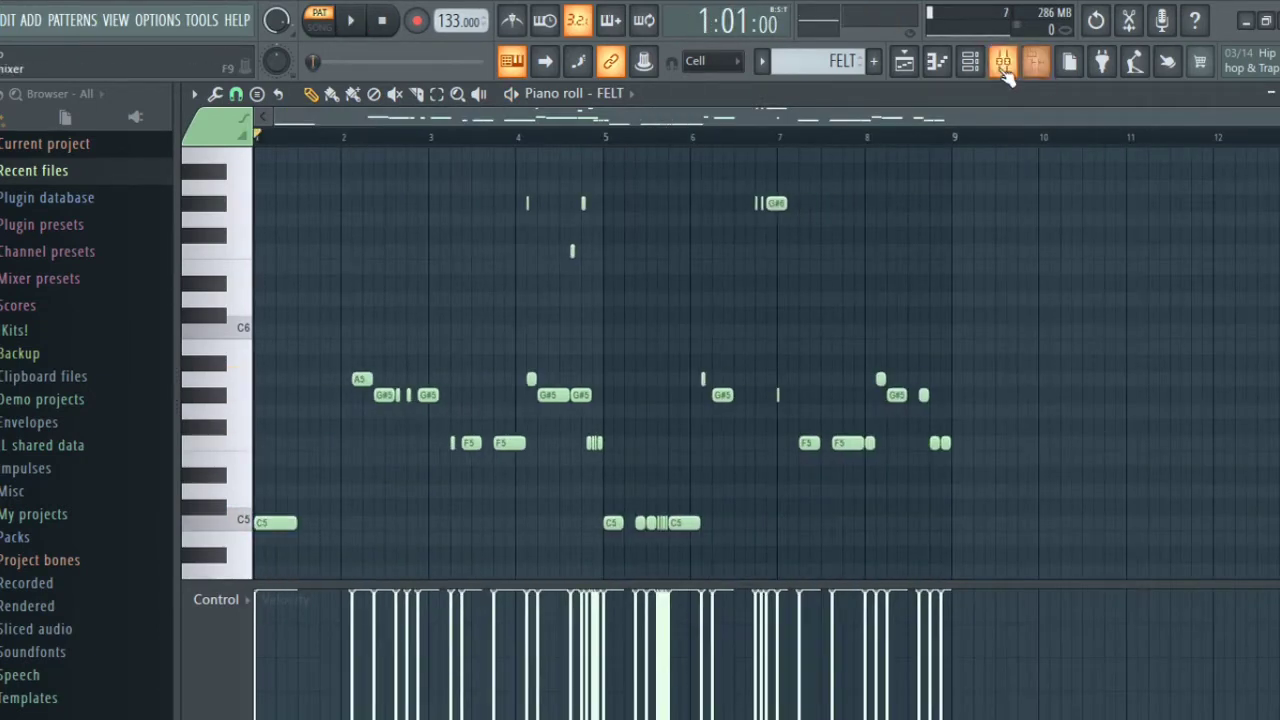
- Examine the Fruity Fast Dist effect on mixer Insert 8 during FELT playback, and return to the playlist
{"action": "left_click", "coordinate": [1004, 66]}
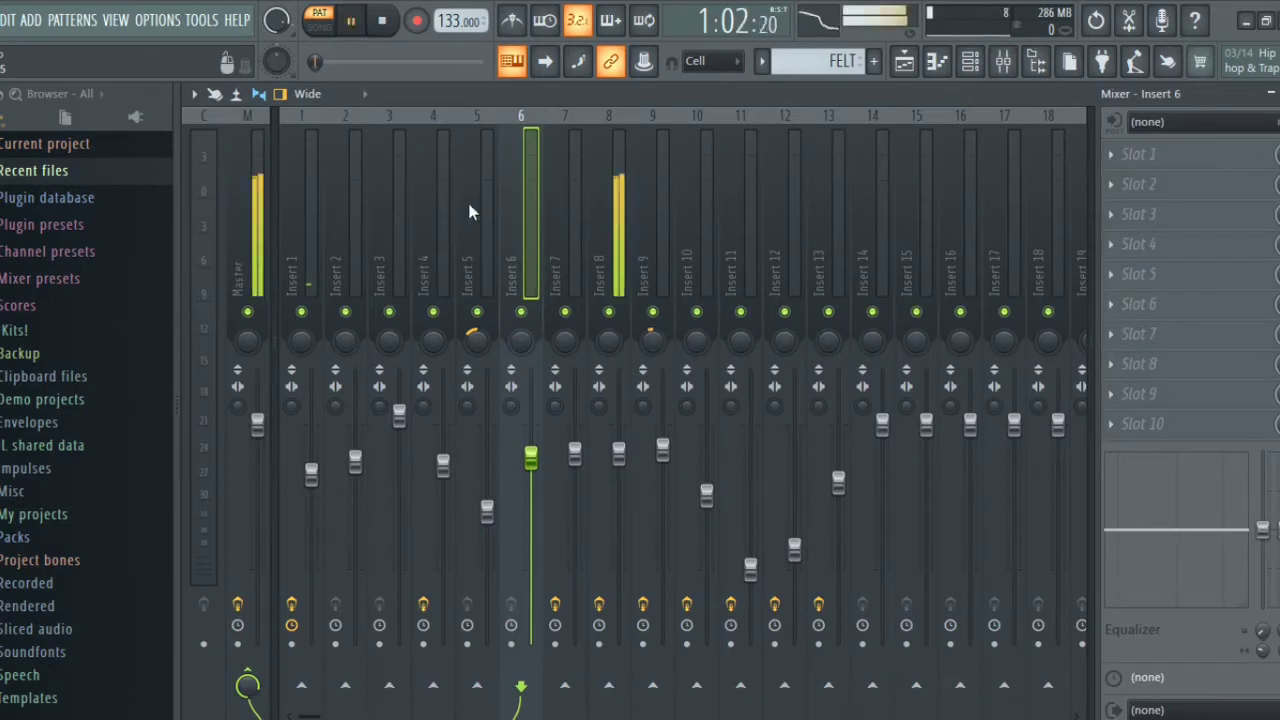
{"action": "left_click", "coordinate": [625, 263]}
{"action": "left_click", "coordinate": [1209, 156]}
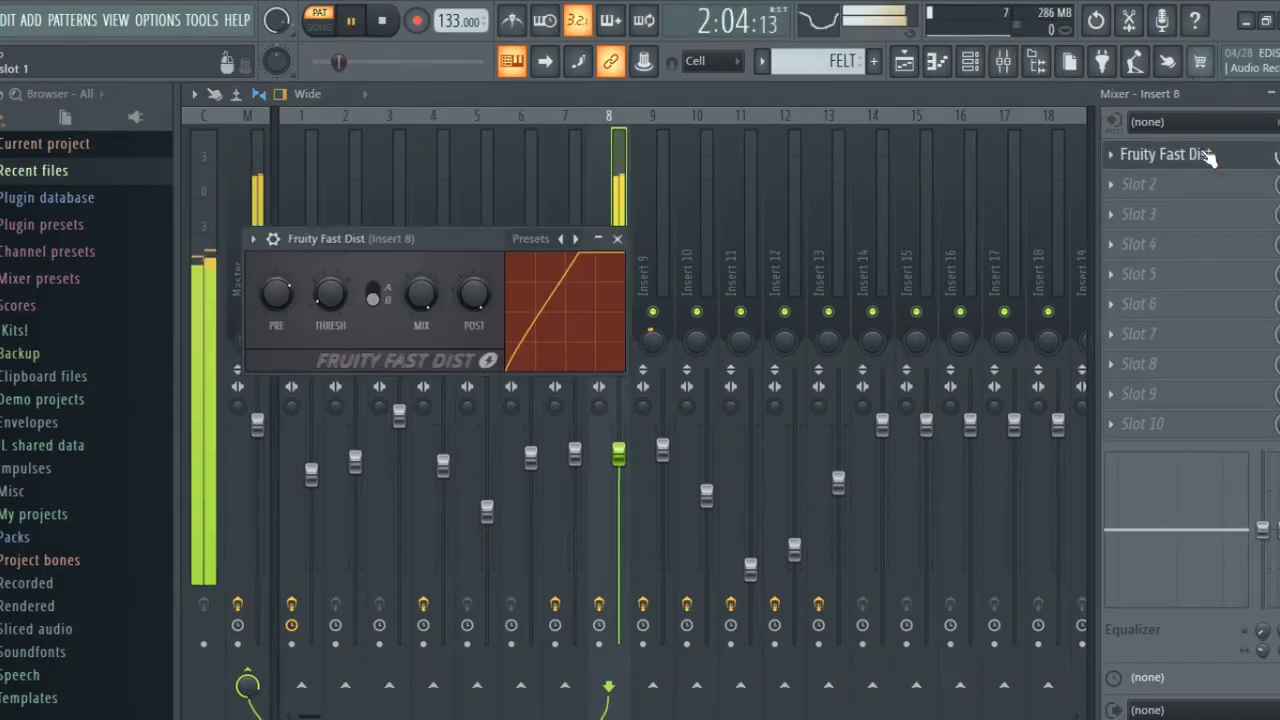
{"action": "left_click", "coordinate": [617, 238]}
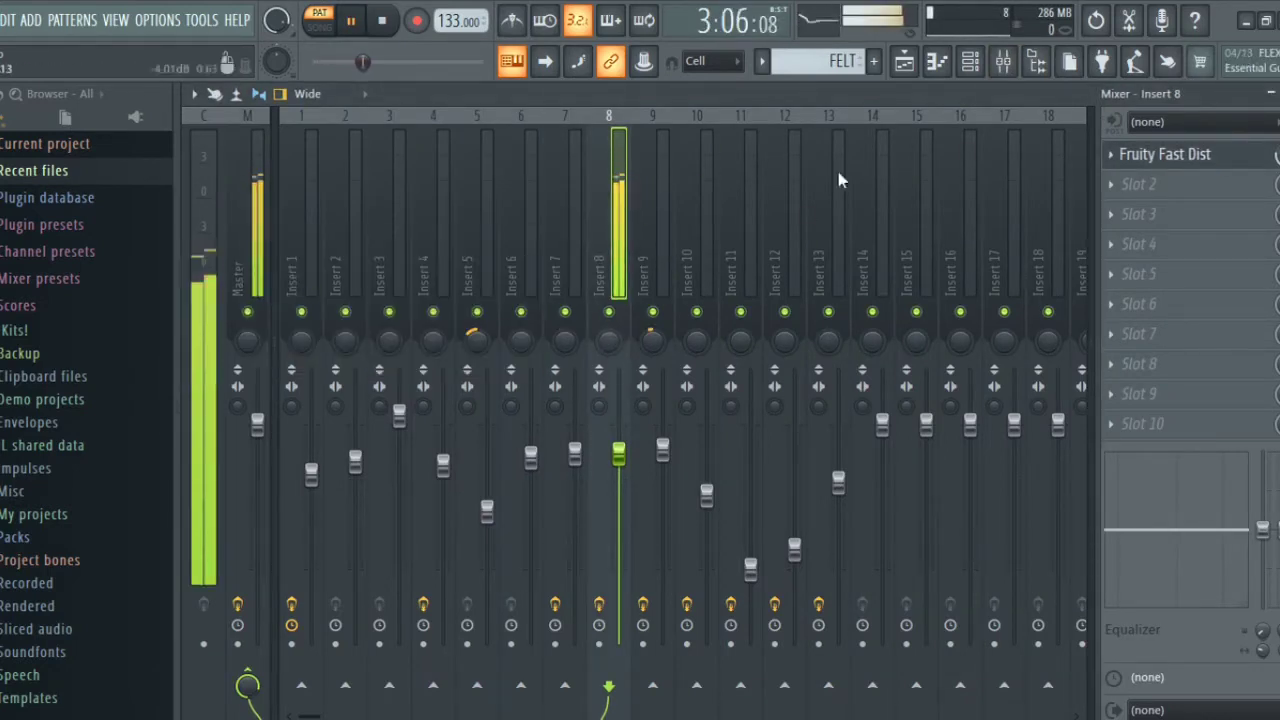
{"action": "left_click", "coordinate": [903, 61]}
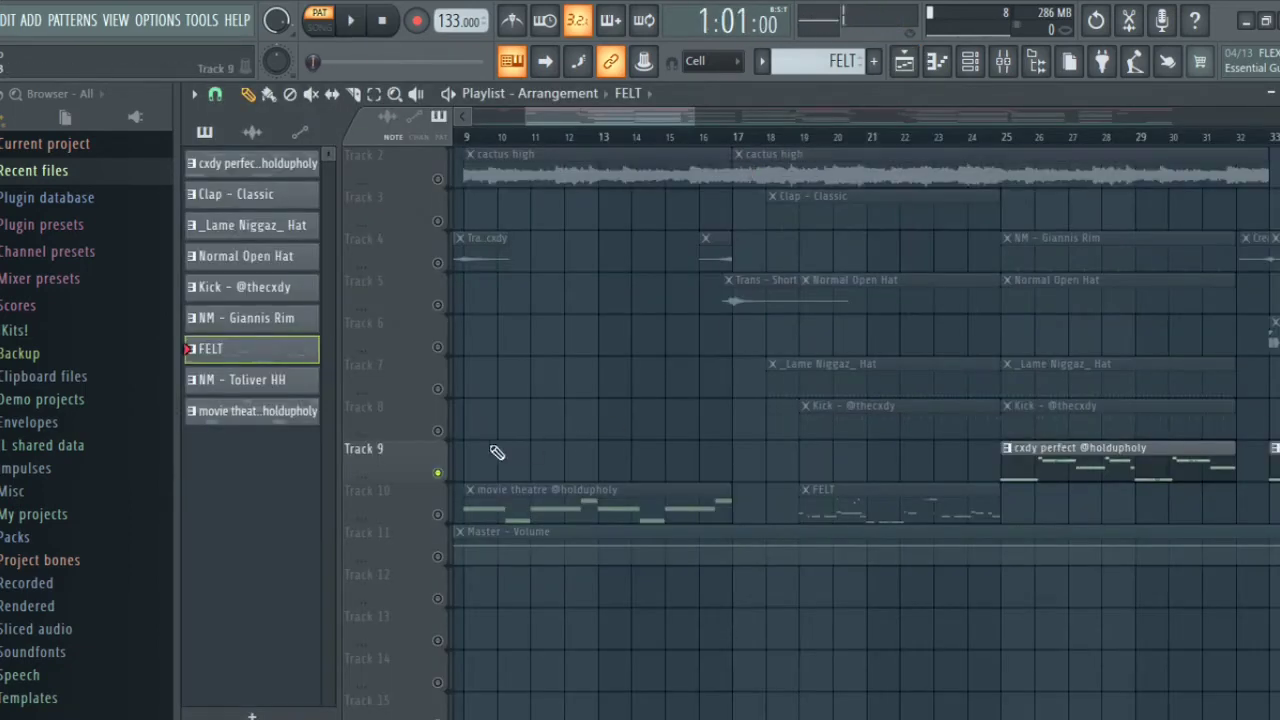
- Solo the Kick pattern on Track 8, open it in the piano roll, and play it from the start
{"action": "left_click", "coordinate": [438, 432]}
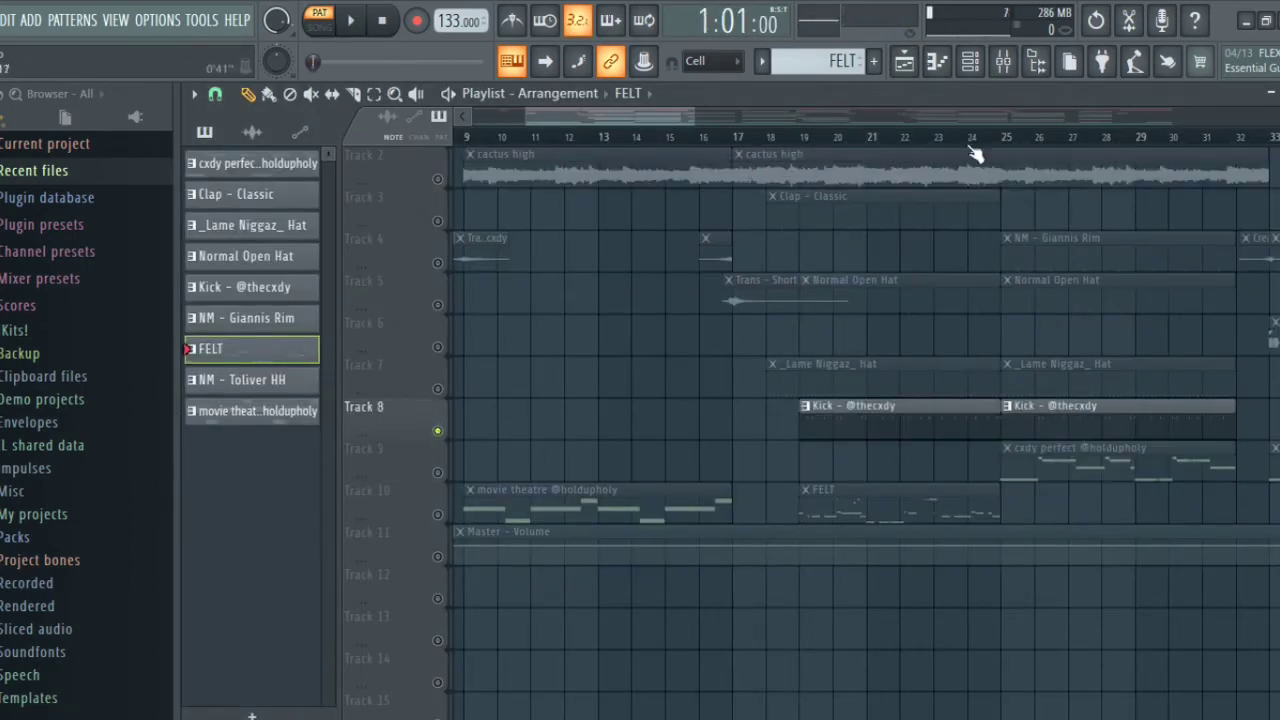
{"action": "double_click", "coordinate": [1035, 417]}
{"action": "right_click", "coordinate": [438, 140]}
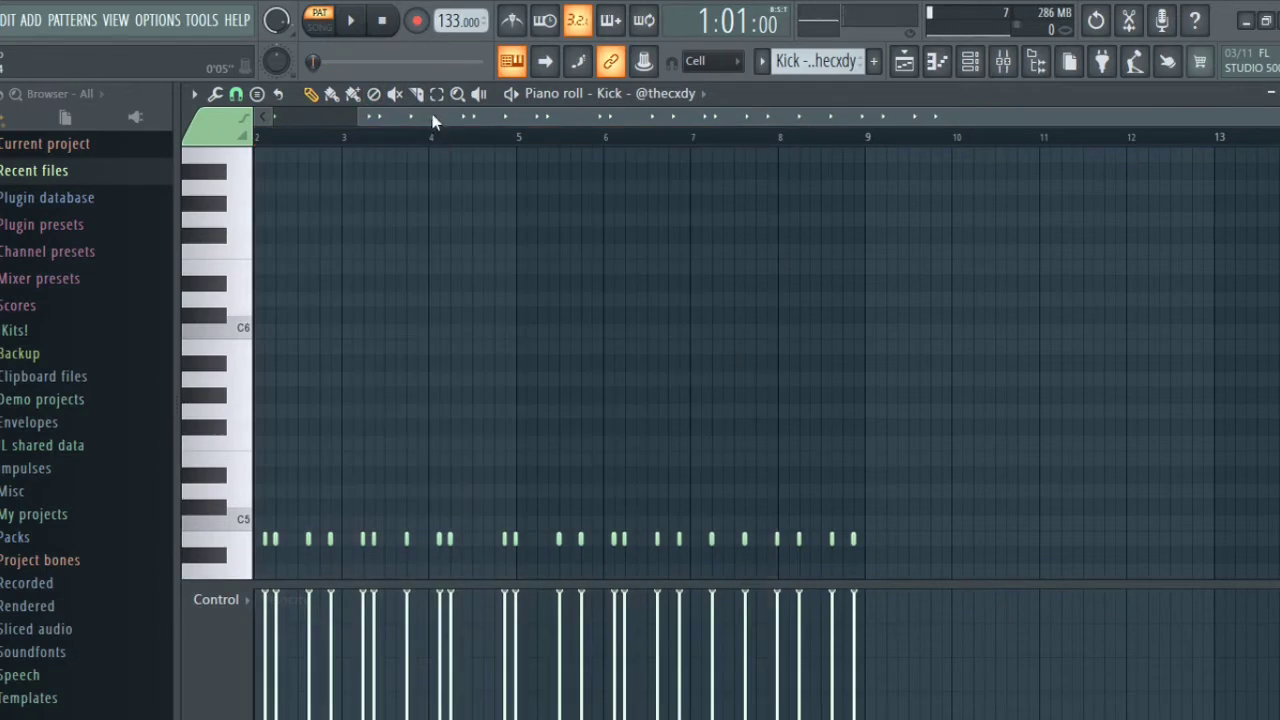
{"action": "left_click_drag", "start_coordinate": [434, 119], "coordinate": [126, 146]}
{"action": "scroll", "coordinate": [340, 170], "scroll_direction": "down", "scroll_amount": 2}
{"action": "scroll", "coordinate": [300, 124], "scroll_direction": "up", "scroll_amount": 2}
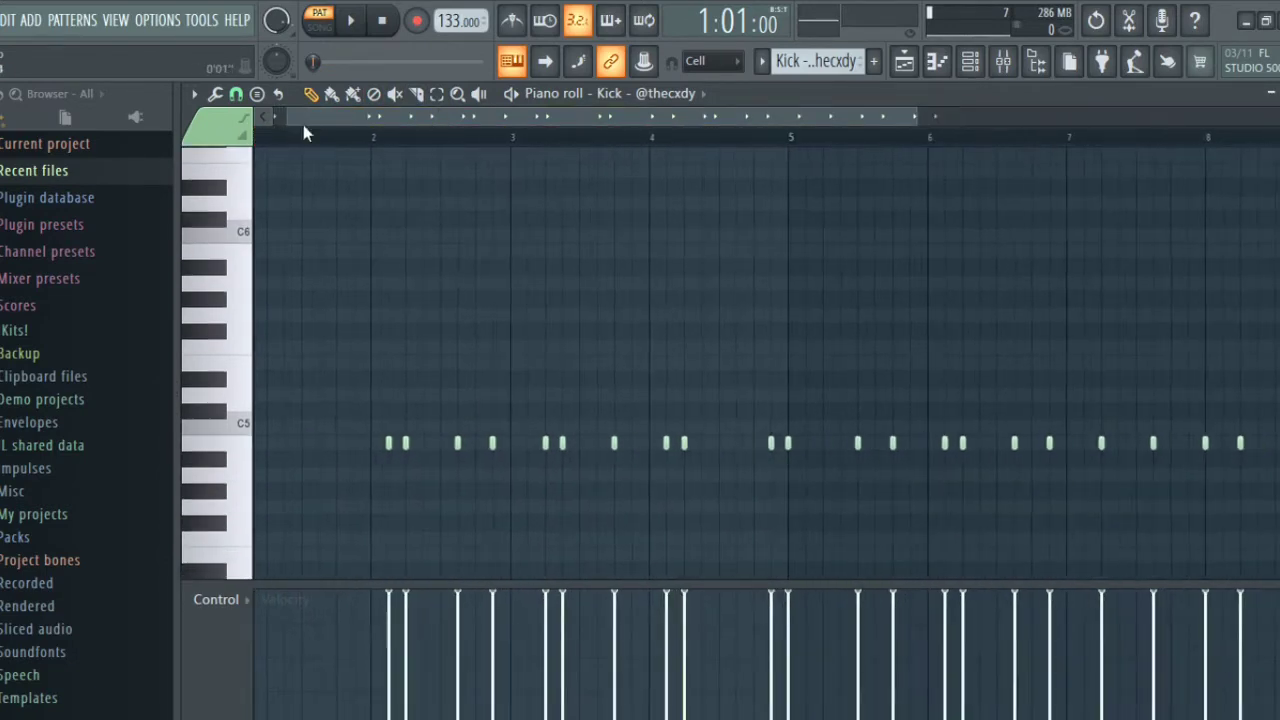
{"action": "key", "text": "space"}
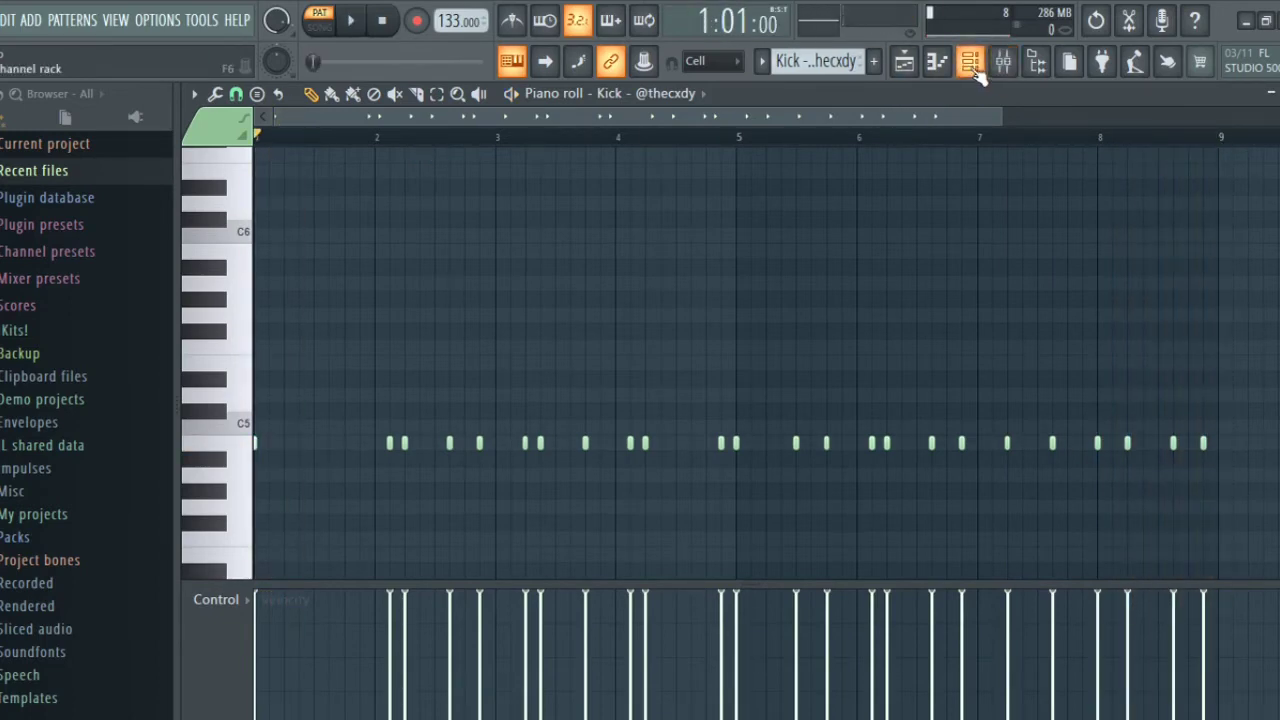
- Open the hat pattern from Track 7 in the piano roll and examine its notes and velocities from bar 1
{"action": "left_click", "coordinate": [906, 63]}
{"action": "double_click", "coordinate": [1017, 363]}
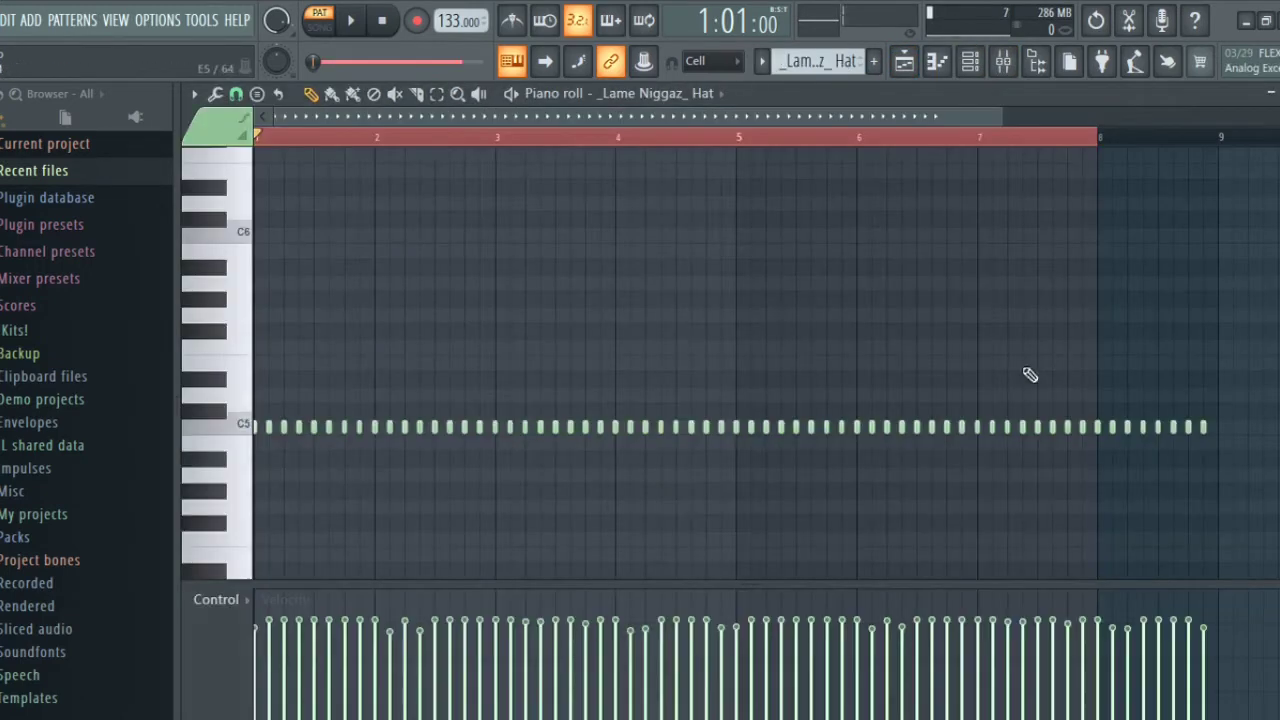
{"action": "scroll", "coordinate": [348, 114], "scroll_direction": "up", "scroll_amount": 2}
{"action": "left_click_drag", "start_coordinate": [348, 115], "coordinate": [310, 117]}
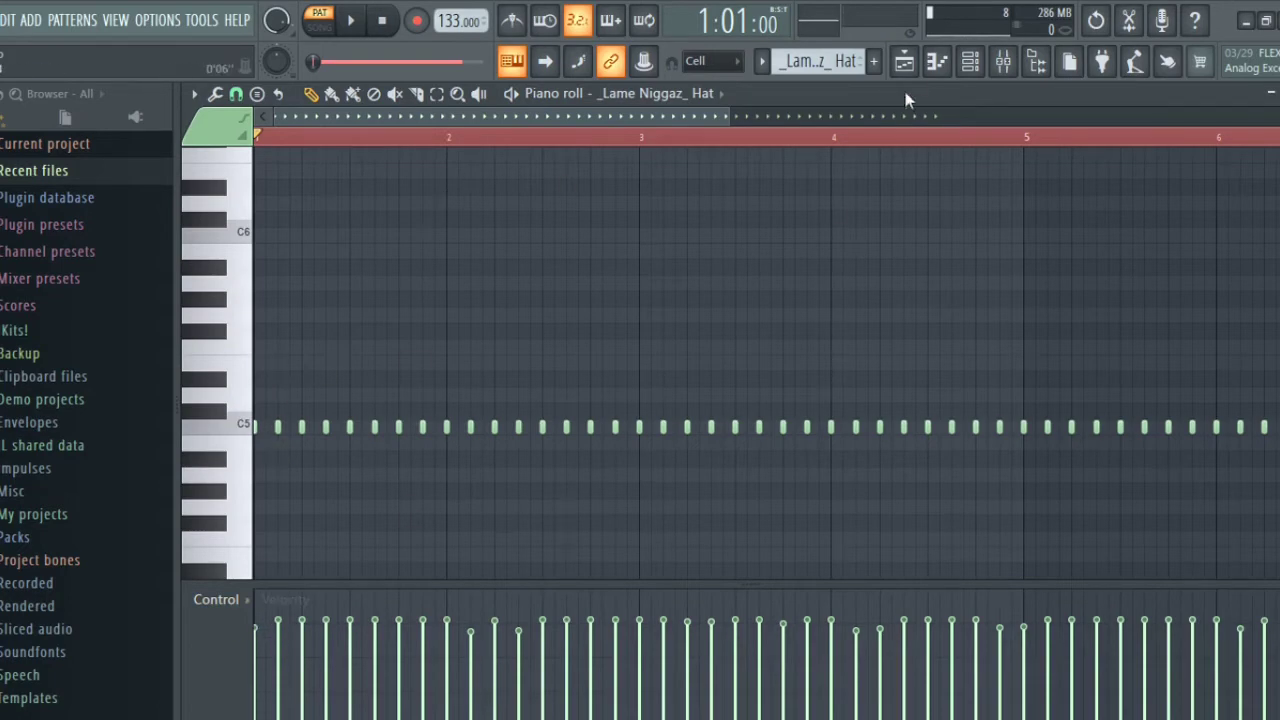
- Unmute Track 7 alongside Track 8 and play the hat and kick patterns together from bar 19 in song mode
{"action": "left_click", "coordinate": [903, 61]}
{"action": "left_click", "coordinate": [437, 389]}
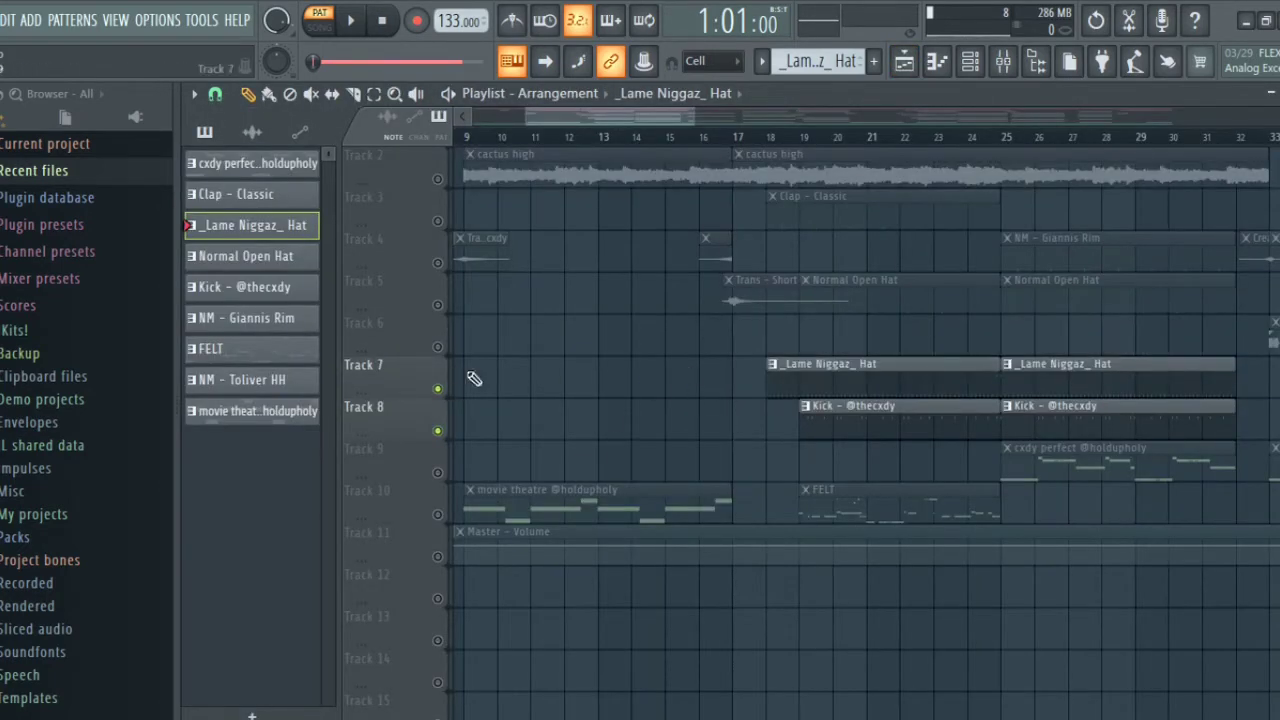
{"action": "left_click", "coordinate": [937, 62]}
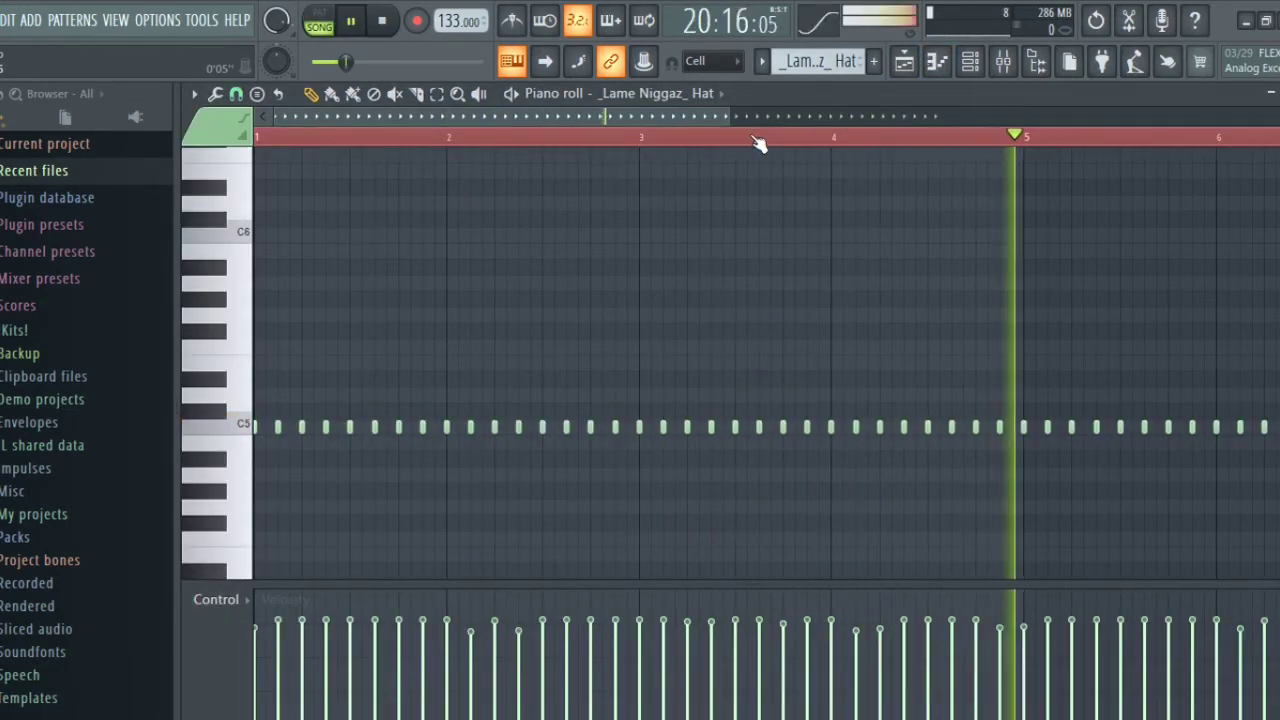
{"action": "left_click", "coordinate": [905, 63]}
{"action": "key", "text": "space"}
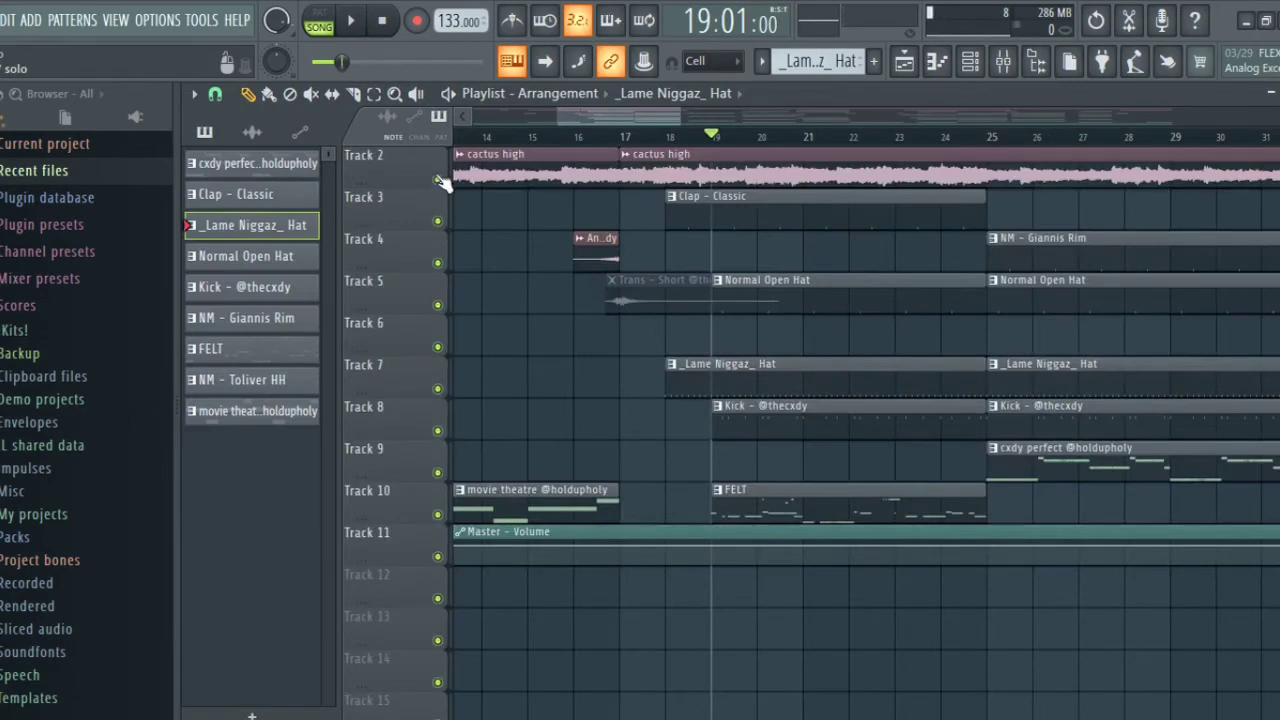
- Solo Track 5 with the Normal Open Hat pattern
{"action": "left_click", "coordinate": [438, 179]}
{"action": "right_click", "coordinate": [437, 305]}
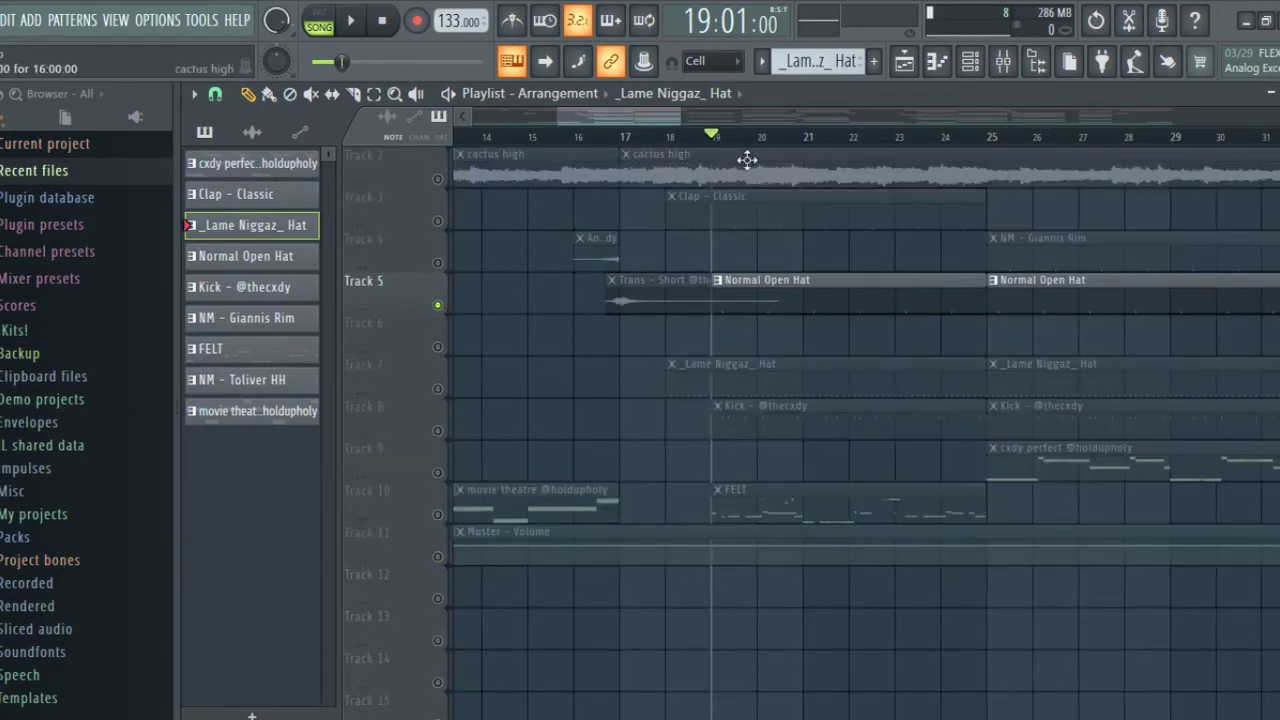
- Open the Normal Open Hat pattern in the piano roll, play it from bar 19, and return to the playlist
{"action": "right_click", "coordinate": [760, 291]}
{"action": "left_click", "coordinate": [1096, 20]}
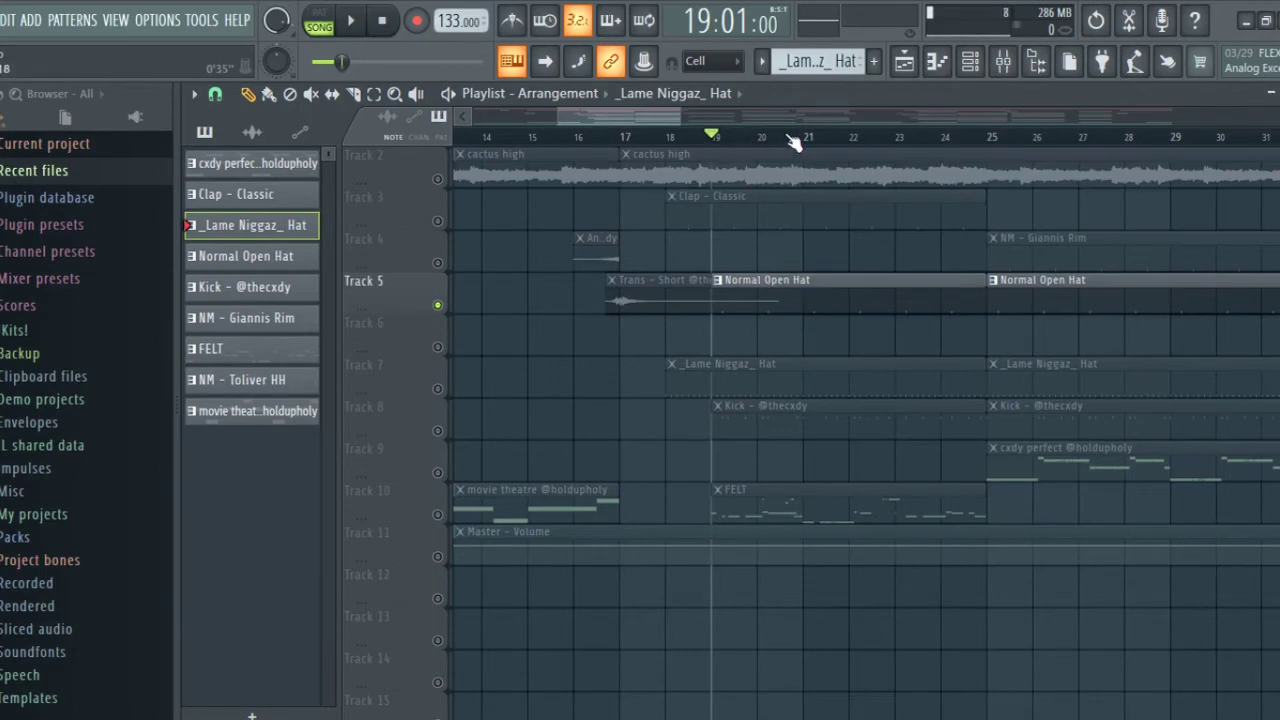
{"action": "scroll", "coordinate": [790, 140], "scroll_direction": "up", "scroll_amount": 4}
{"action": "double_click", "coordinate": [778, 288]}
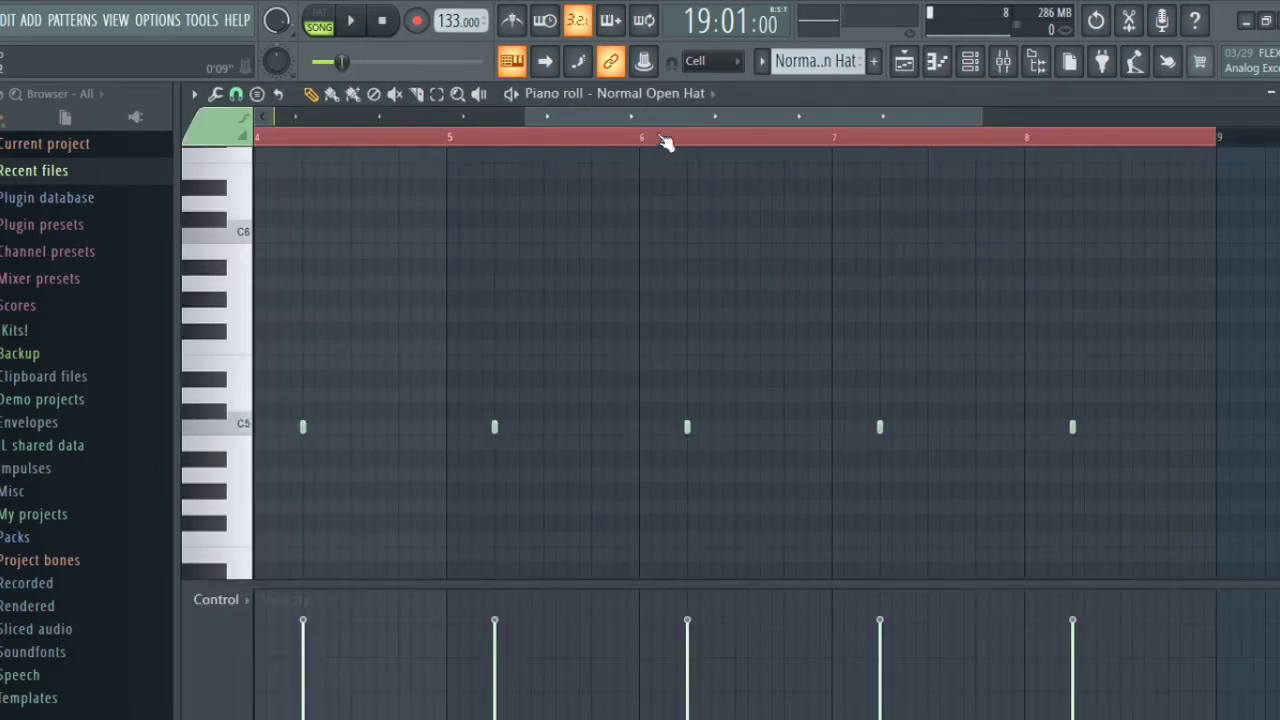
{"action": "scroll", "coordinate": [550, 152], "scroll_direction": "down", "scroll_amount": 2}
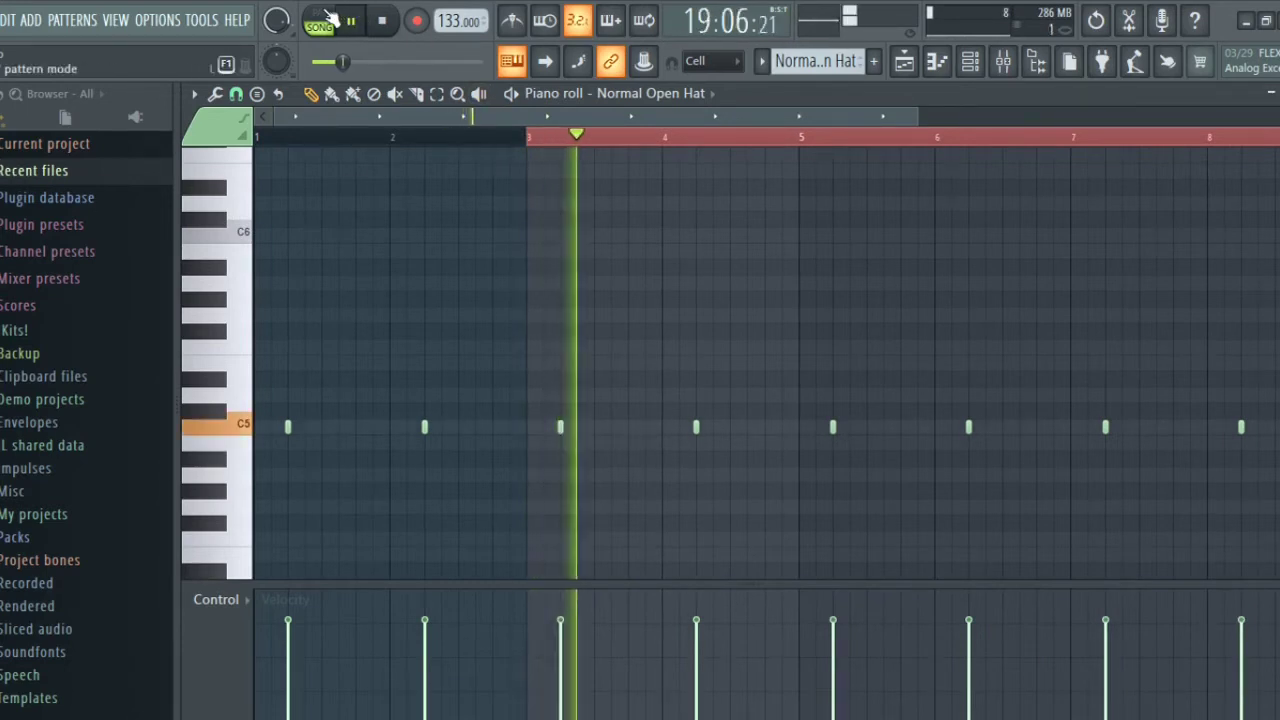
{"action": "left_click", "coordinate": [899, 70]}
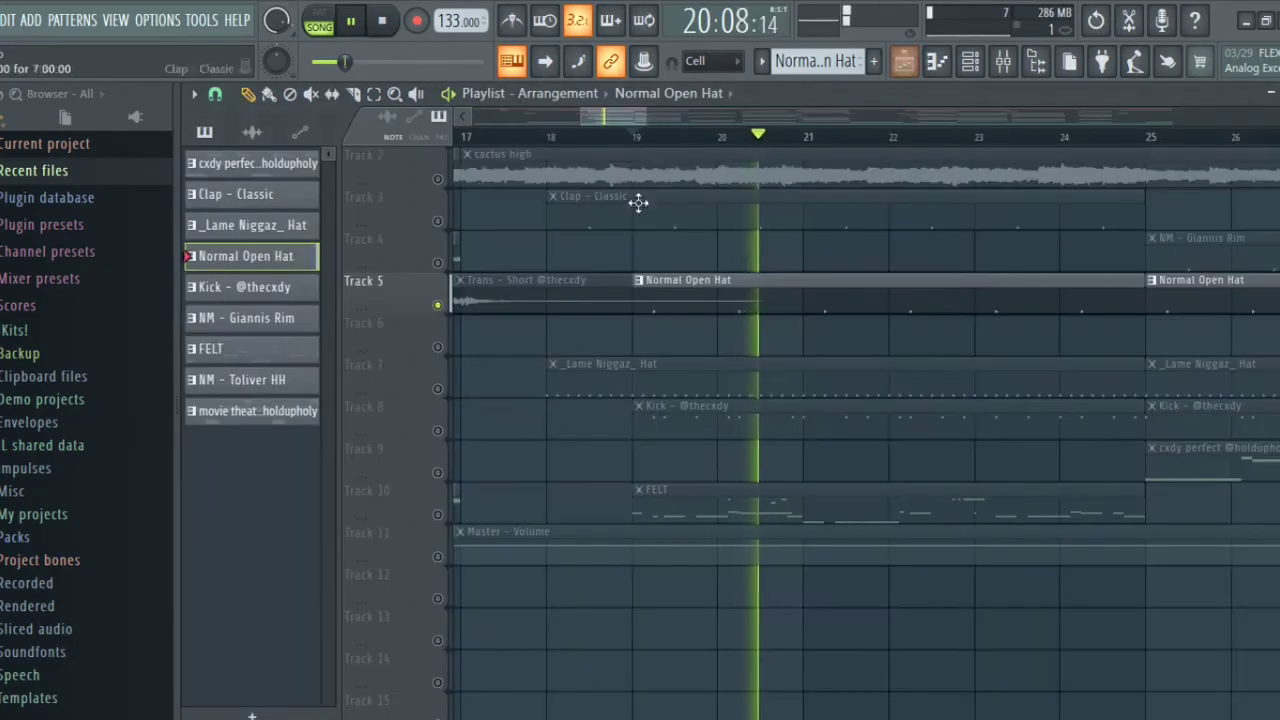
- Unmute Tracks 3 and 4 and play the clap, rim and open hat patterns together, continuing from bar 25
{"action": "left_click", "coordinate": [437, 221]}
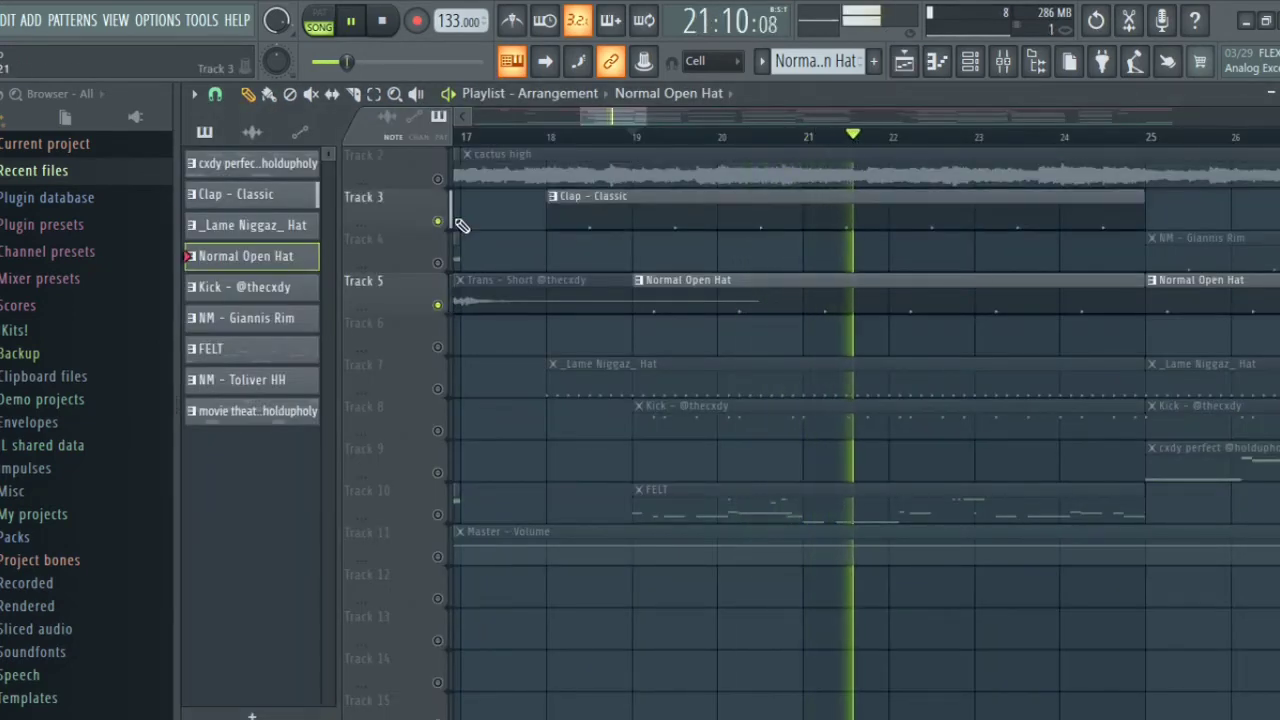
{"action": "left_click", "coordinate": [437, 263]}
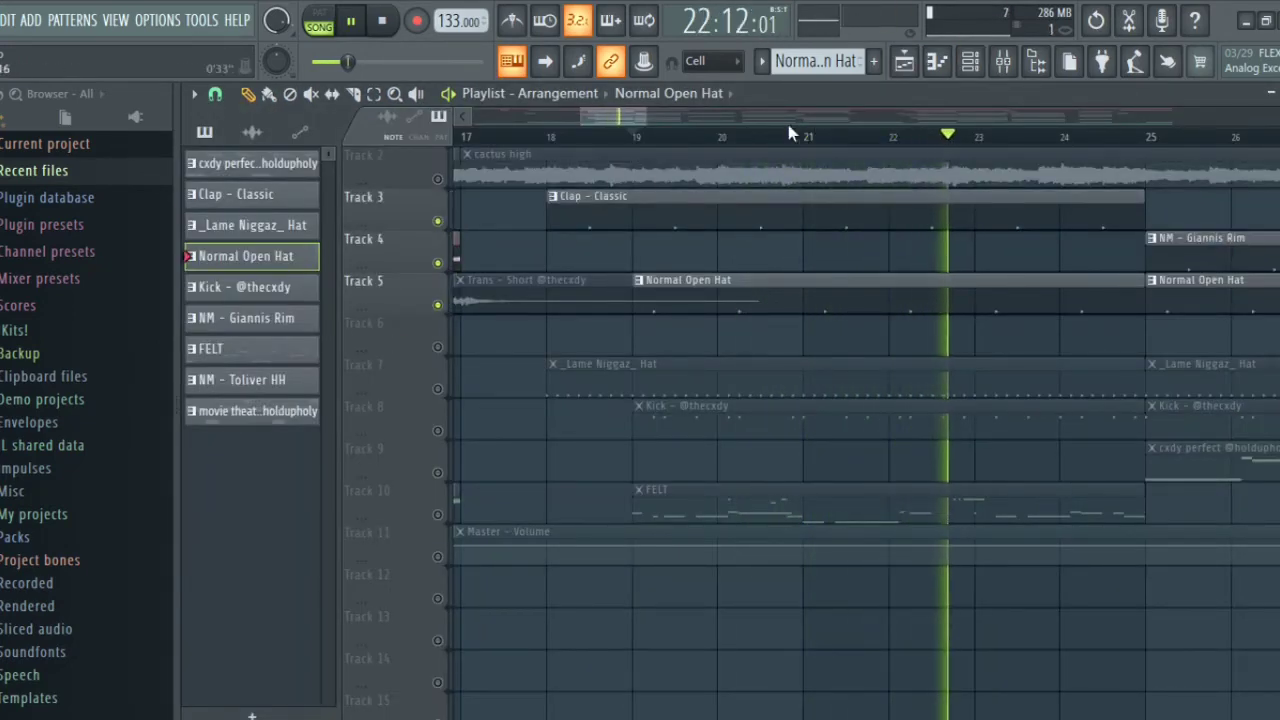
{"action": "left_click", "coordinate": [1149, 138]}
{"action": "scroll", "coordinate": [1150, 145], "scroll_direction": "down", "scroll_amount": 5}
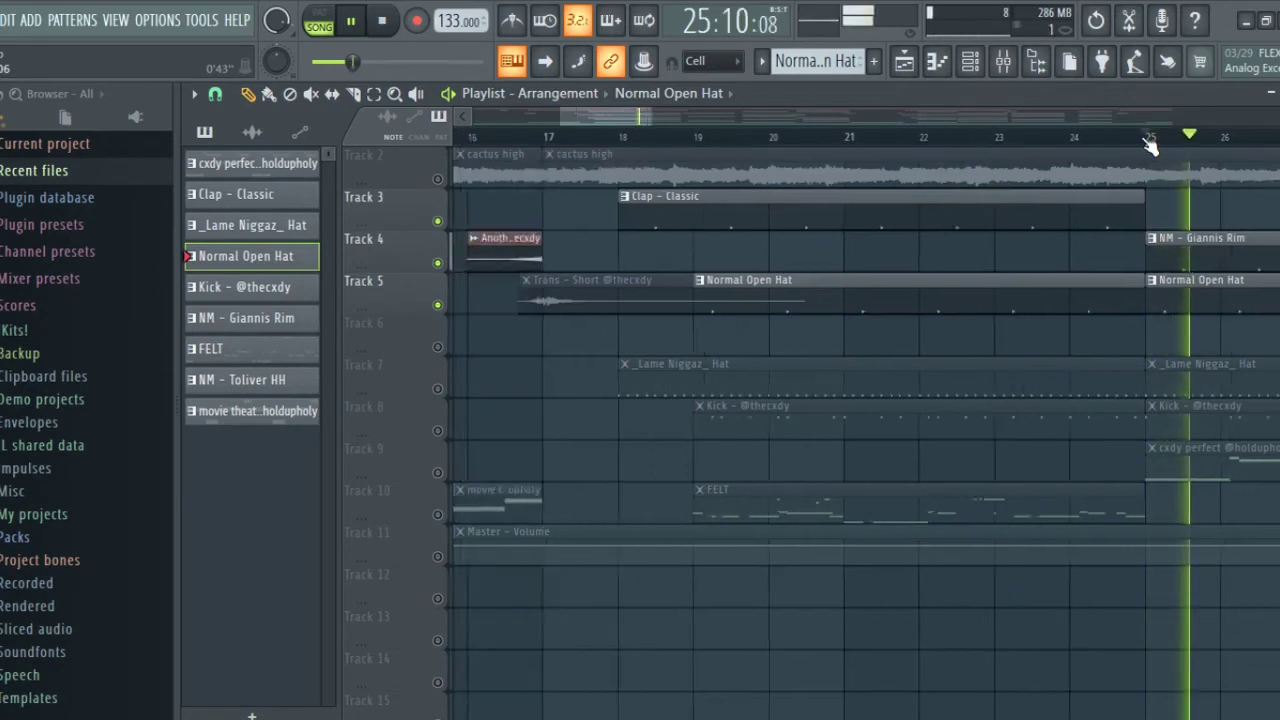
{"action": "scroll", "coordinate": [1150, 145], "scroll_direction": "down", "scroll_amount": 2}
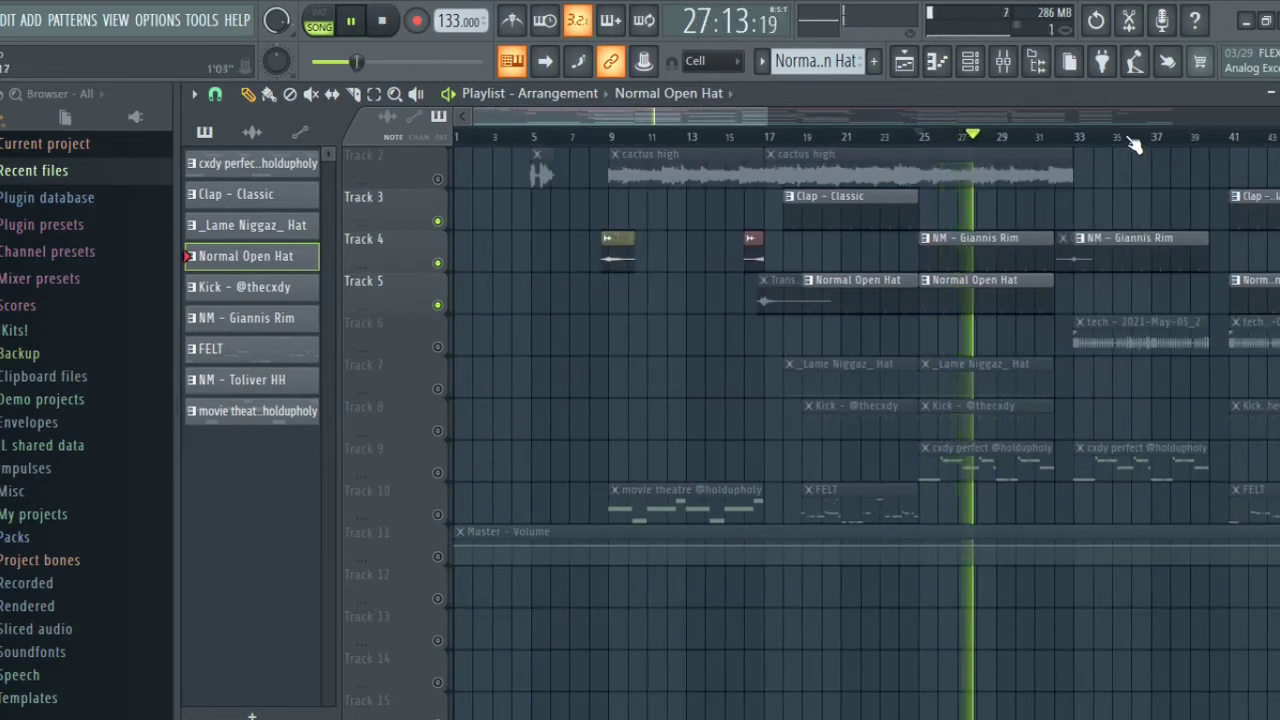
{"action": "key", "text": "space"}
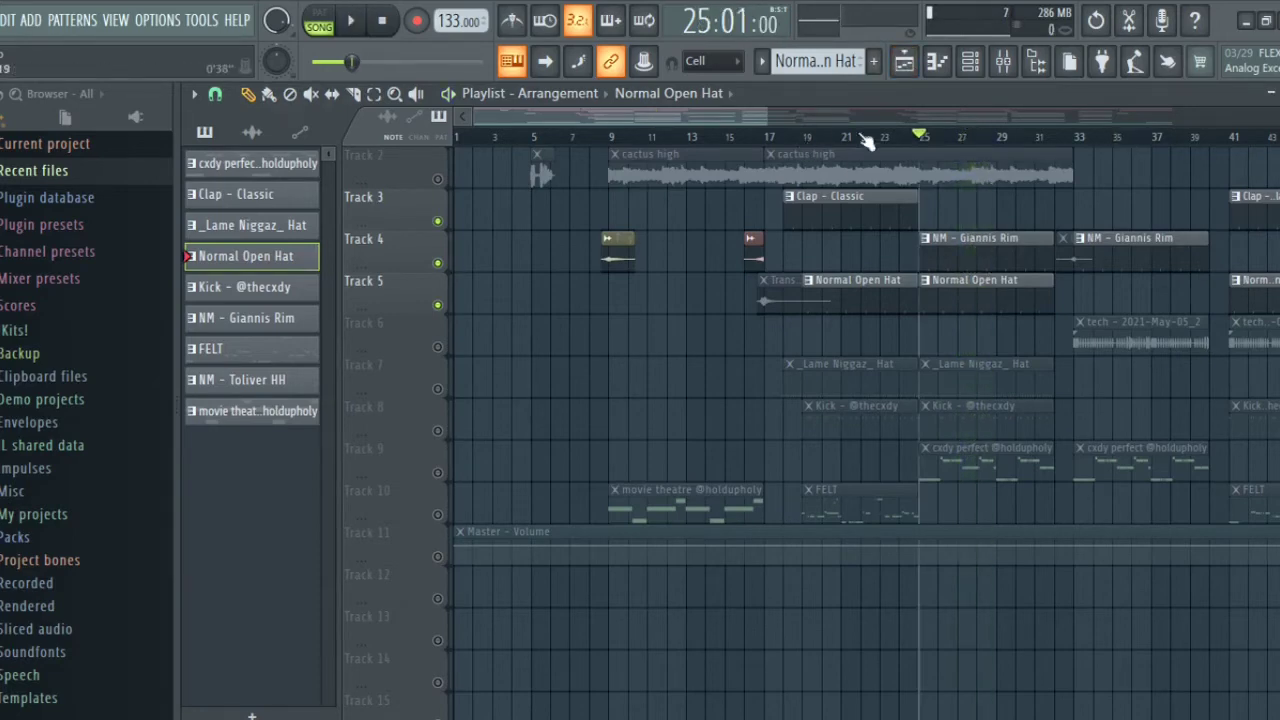
- Unmute Tracks 7 to 10 as well, play bars 68 to 73 as a loop, and clear the time selection
{"action": "scroll", "coordinate": [890, 138], "scroll_direction": "up", "scroll_amount": 3}
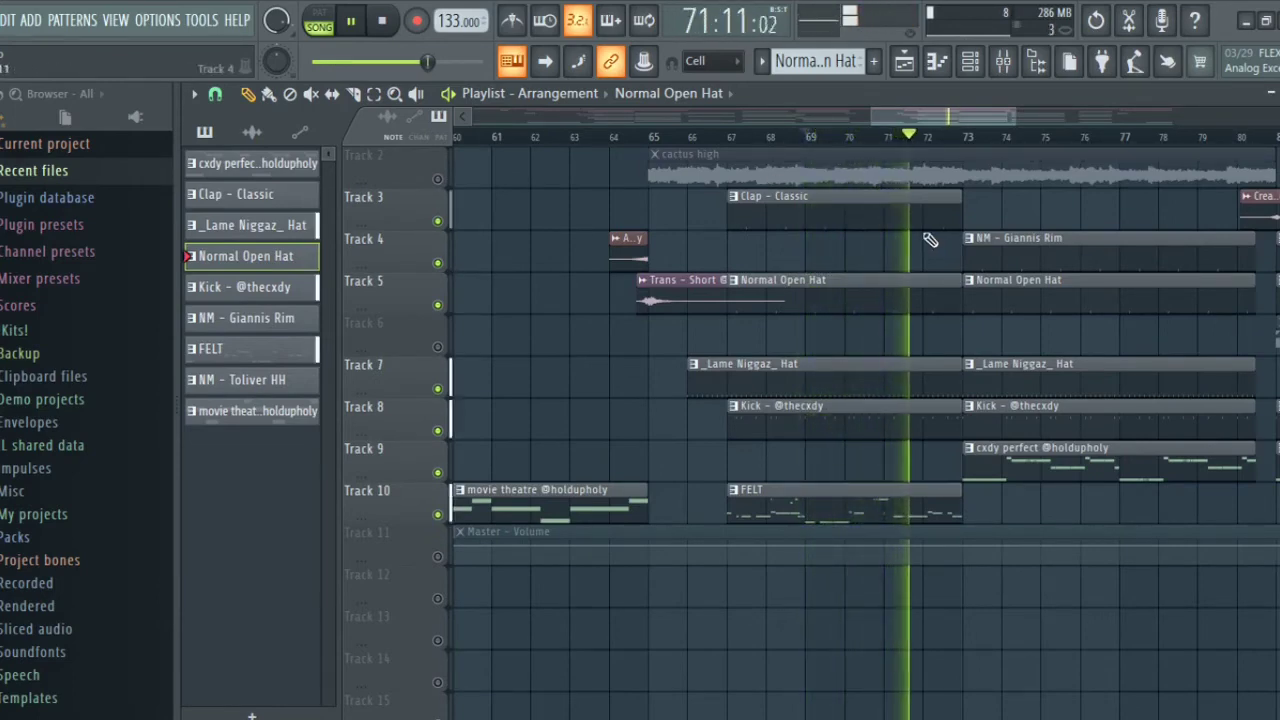
{"action": "left_click_drag", "start_coordinate": [965, 138], "coordinate": [790, 140]}
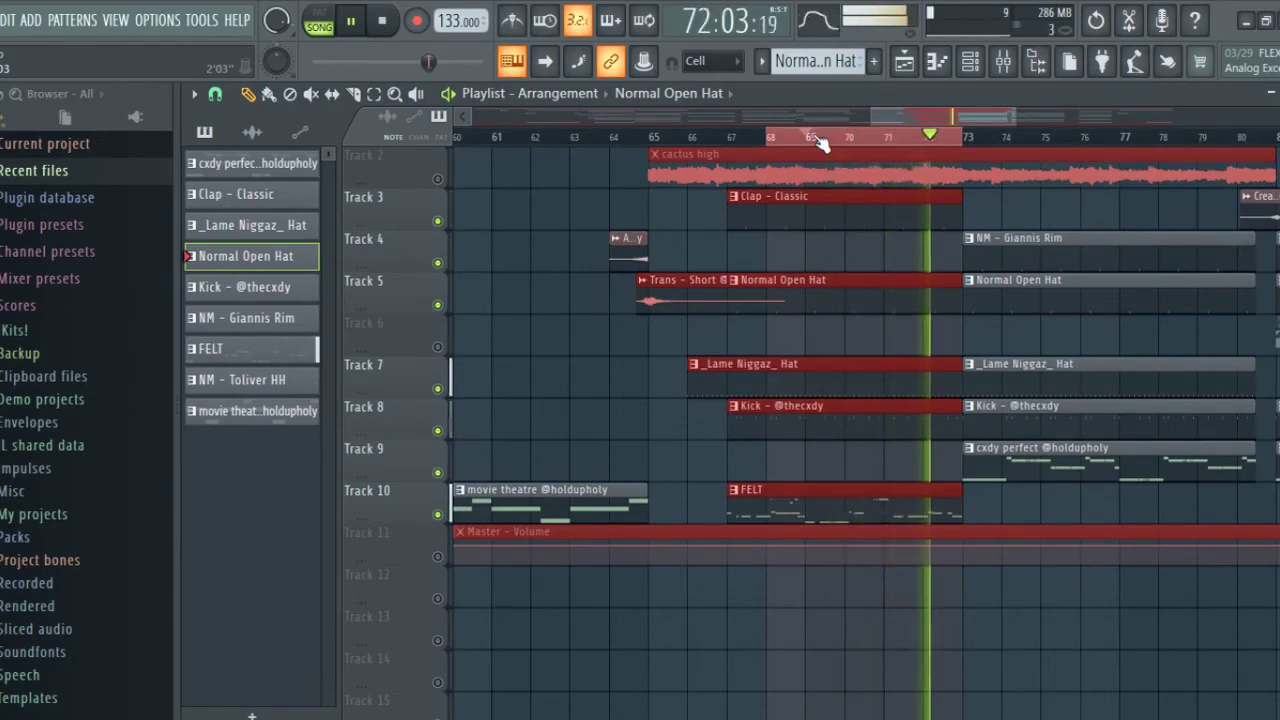
{"action": "key", "text": "space"}
{"action": "key", "text": "ctrl+d"}
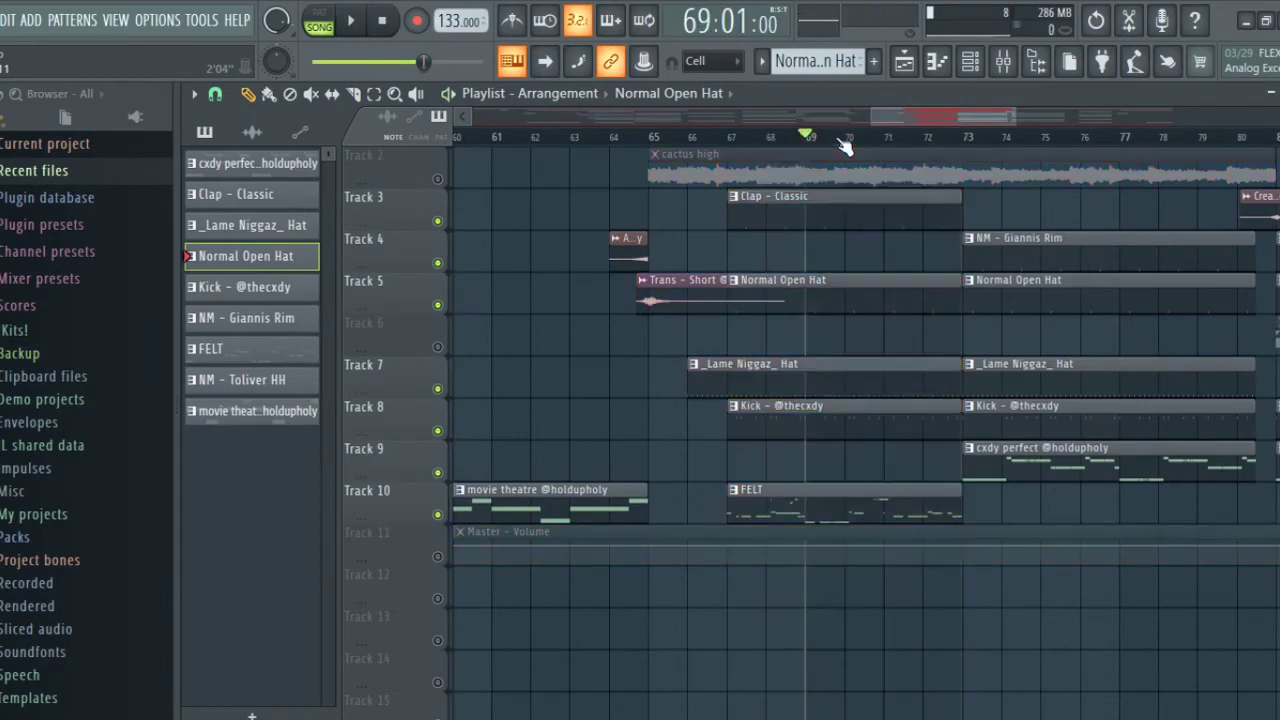
- Unmute Track 6, play the tech audio clip with the drums and 808 over bars 81 to 89, and clear the time selection
{"action": "scroll", "coordinate": [957, 142], "scroll_direction": "down", "scroll_amount": 2}
{"action": "scroll", "coordinate": [1165, 136], "scroll_direction": "up", "scroll_amount": 3}
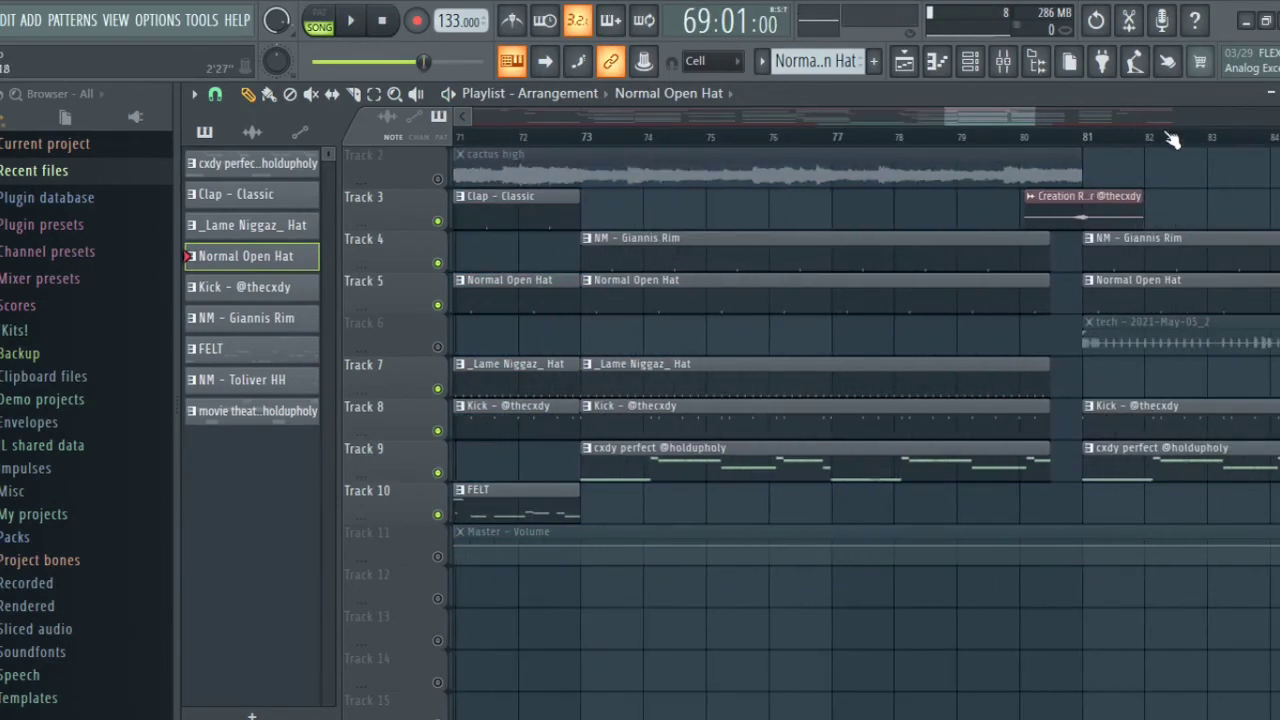
{"action": "scroll", "coordinate": [1172, 138], "scroll_direction": "down", "scroll_amount": 6}
{"action": "scroll", "coordinate": [1229, 140], "scroll_direction": "up", "scroll_amount": 5}
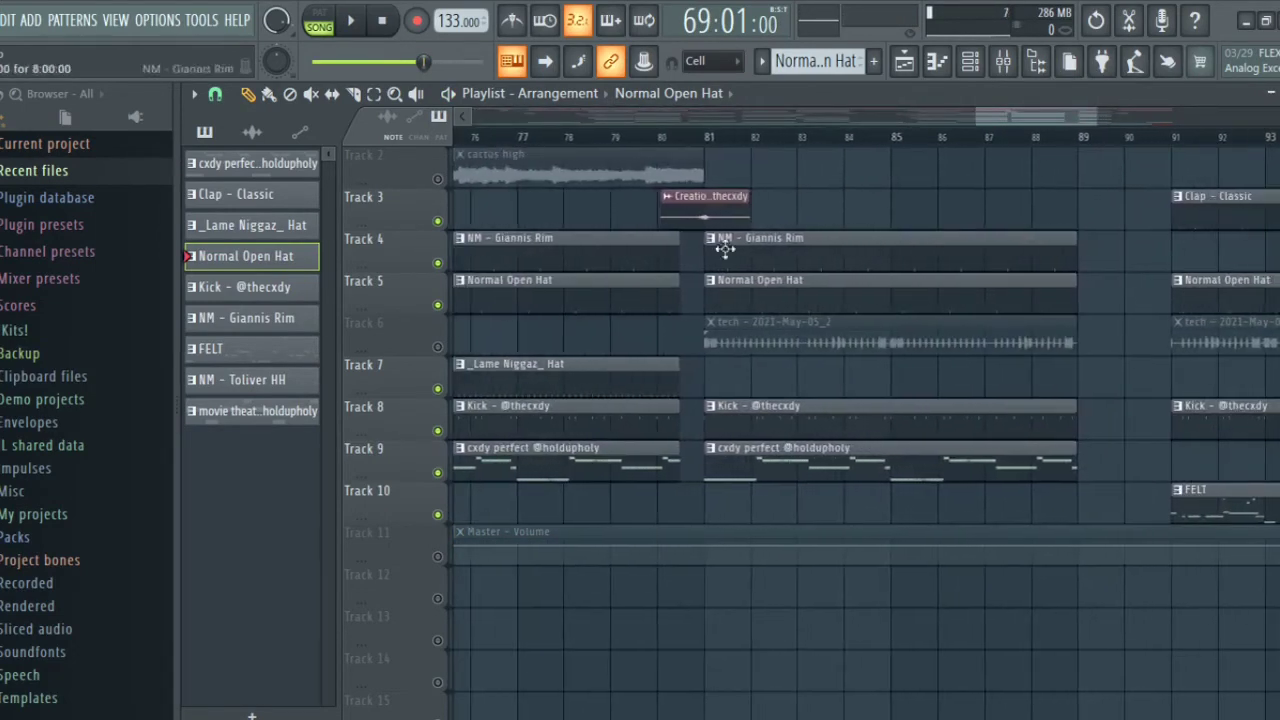
{"action": "left_click", "coordinate": [438, 348]}
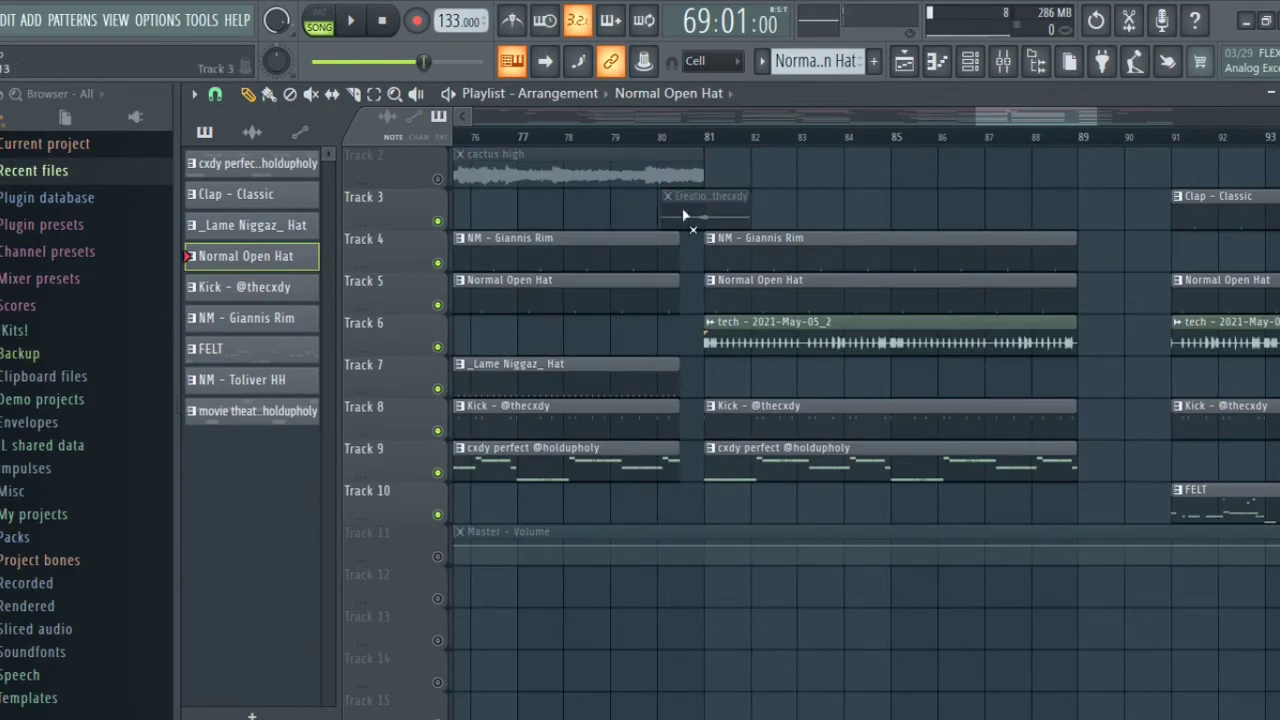
{"action": "left_click_drag", "start_coordinate": [705, 143], "coordinate": [1085, 145]}
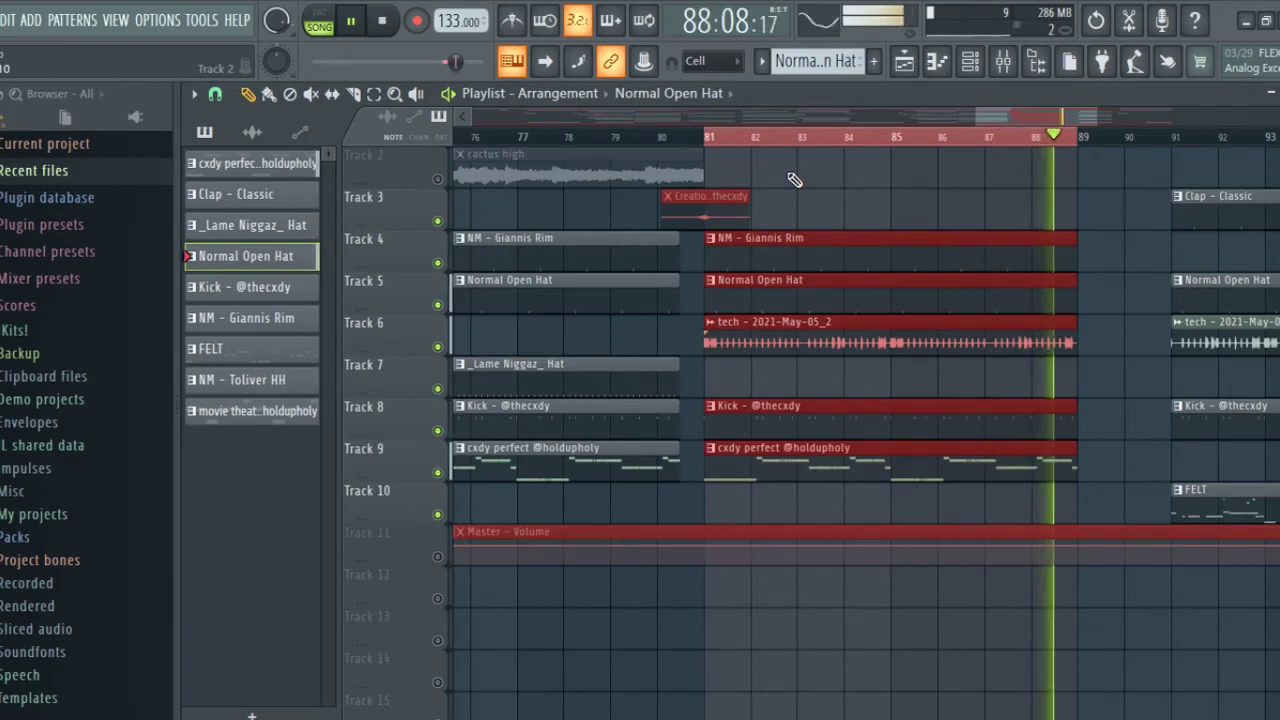
{"action": "key", "text": "space"}
{"action": "key", "text": "ctrl+d"}
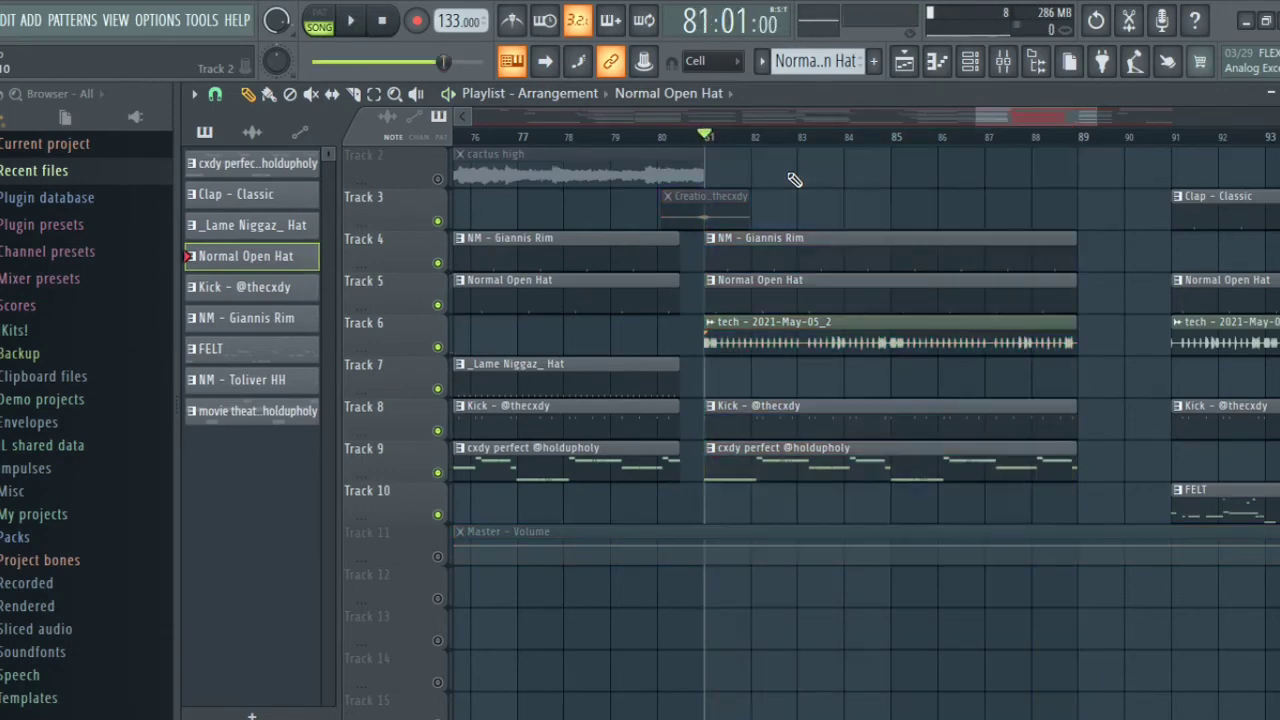
- Open the movie theatre pattern from Track 10 in the piano roll, play it from bar 9, and return to the playlist
{"action": "right_click", "coordinate": [809, 178], "text": "ctrl"}
{"action": "scroll", "coordinate": [526, 137], "scroll_direction": "up", "scroll_amount": 1}
{"action": "scroll", "coordinate": [526, 137], "scroll_direction": "up", "scroll_amount": 4}
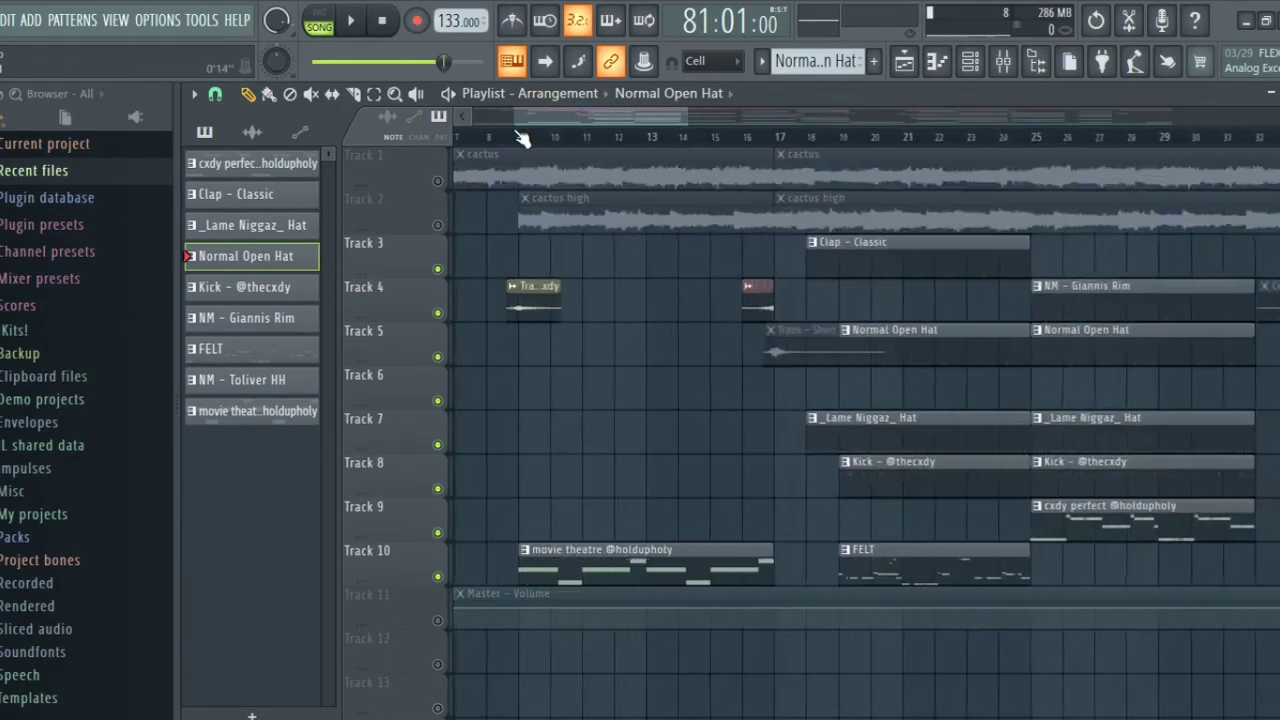
{"action": "left_click", "coordinate": [520, 137]}
{"action": "scroll", "coordinate": [520, 137], "scroll_direction": "down", "scroll_amount": 3}
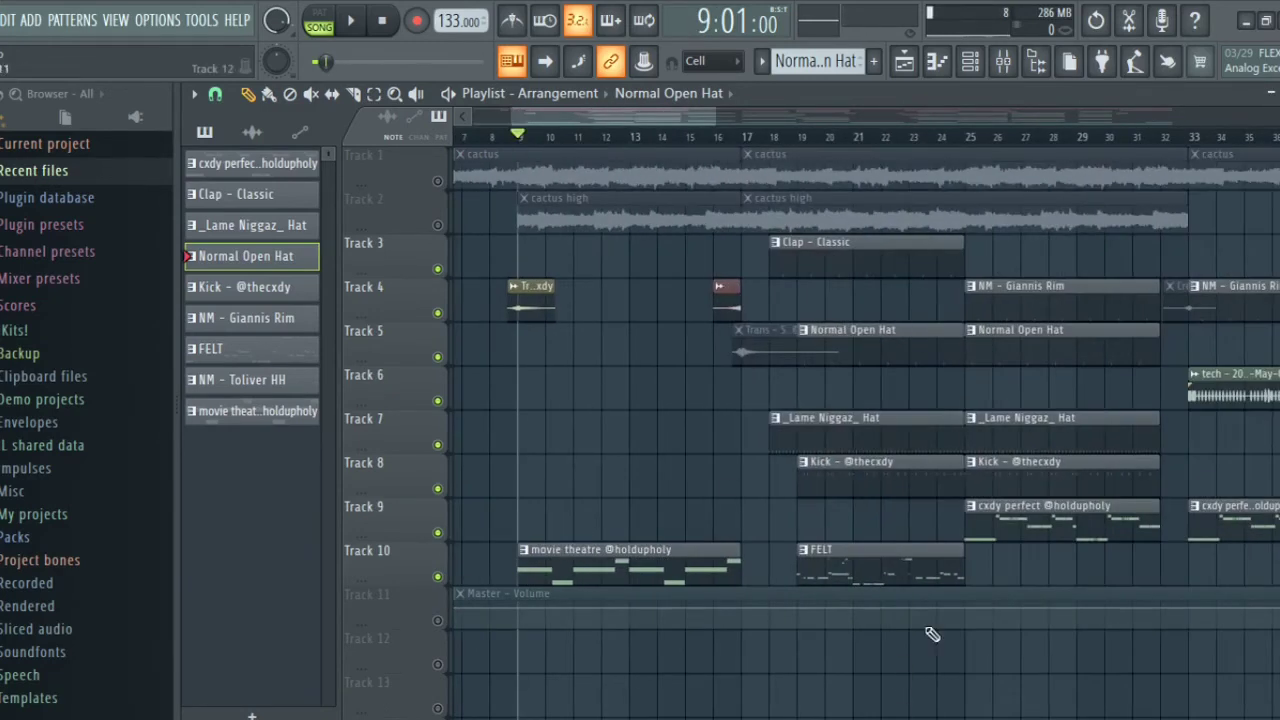
{"action": "double_click", "coordinate": [590, 551]}
{"action": "key", "text": "space"}
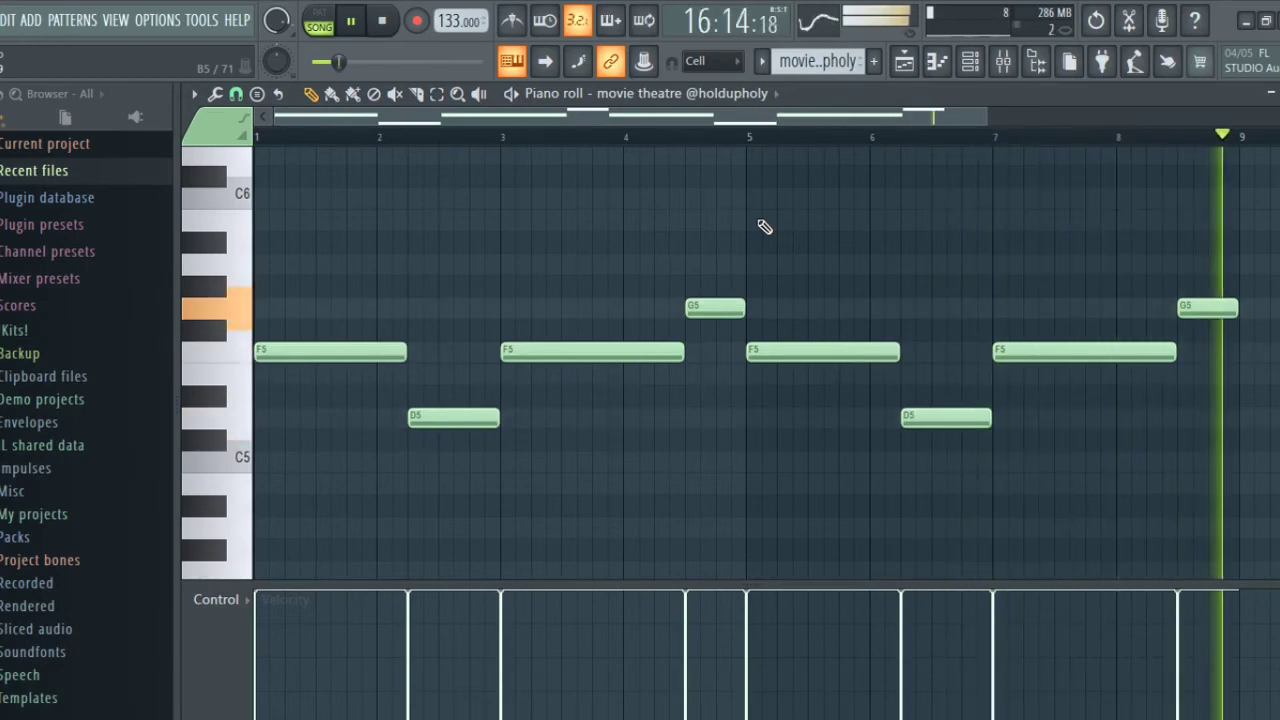
{"action": "left_click", "coordinate": [904, 61]}
{"action": "key", "text": "space"}
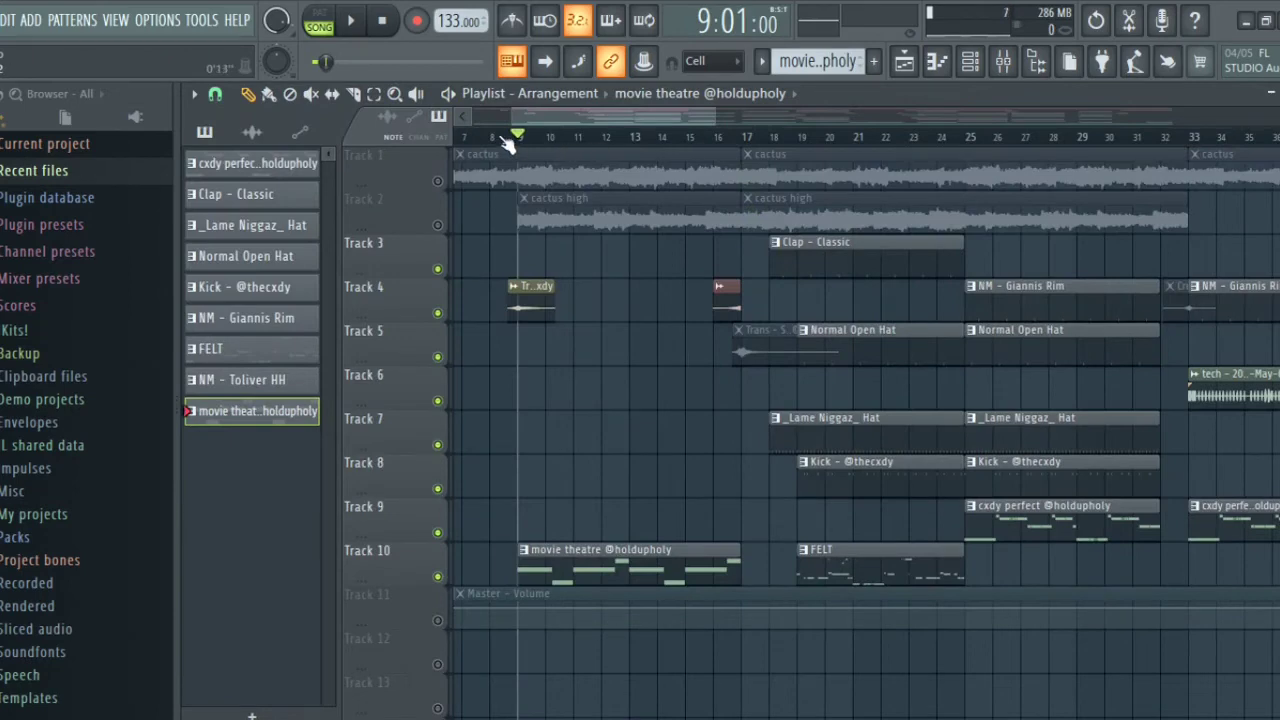
- Unmute all the tracks and mute only the short audio clip around bar 5 on Track 2
{"action": "scroll", "coordinate": [508, 142], "scroll_direction": "down", "scroll_amount": 5}
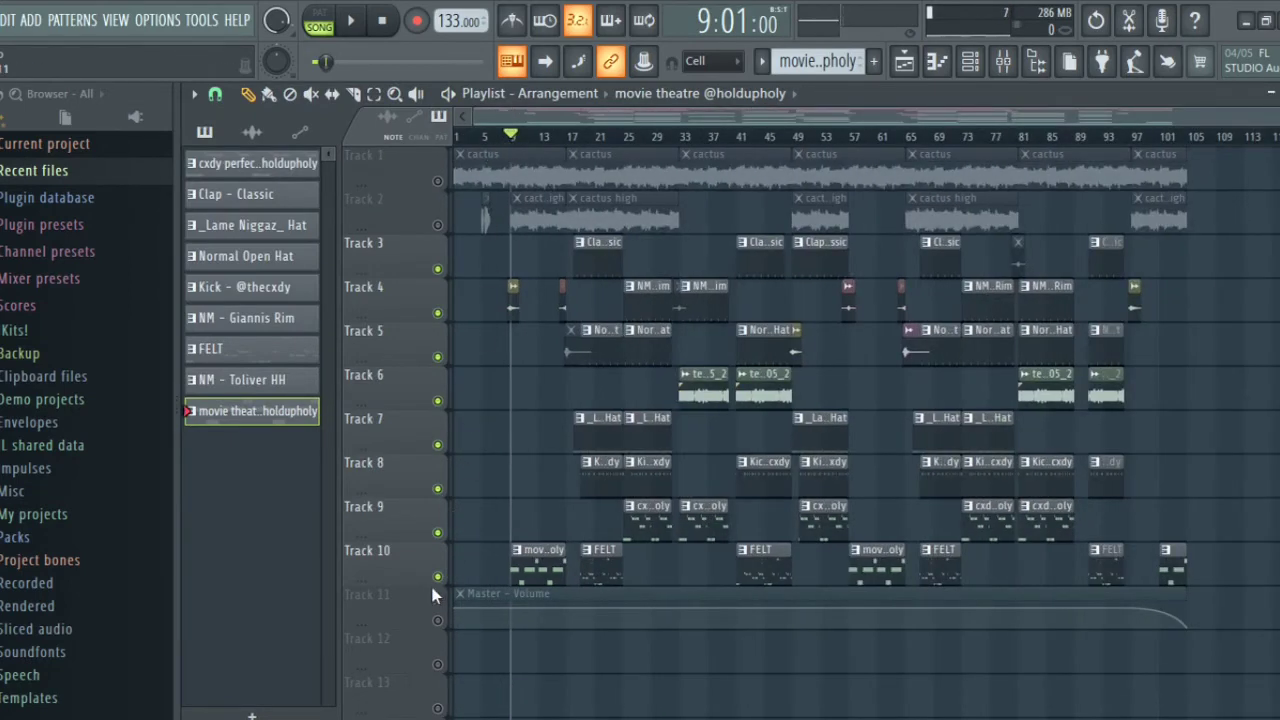
{"action": "right_click", "coordinate": [438, 577]}
{"action": "right_click", "coordinate": [438, 577]}
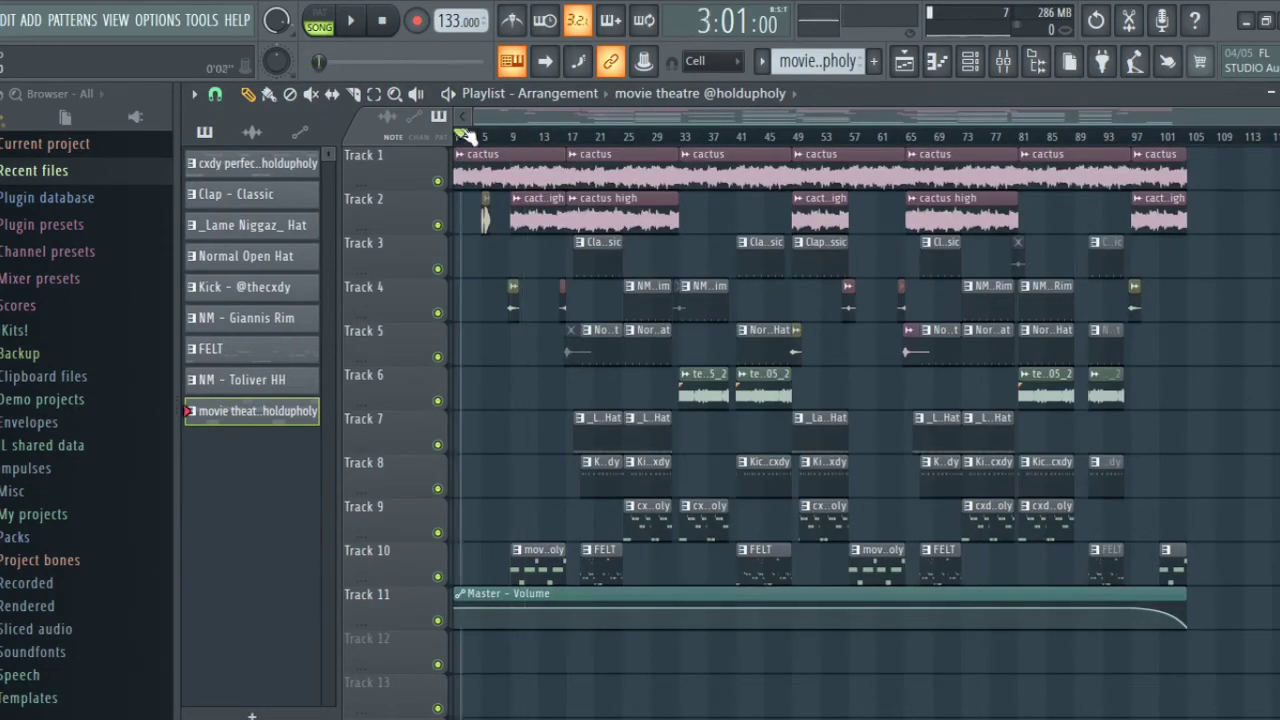
{"action": "scroll", "coordinate": [500, 137], "scroll_direction": "up", "scroll_amount": 3}
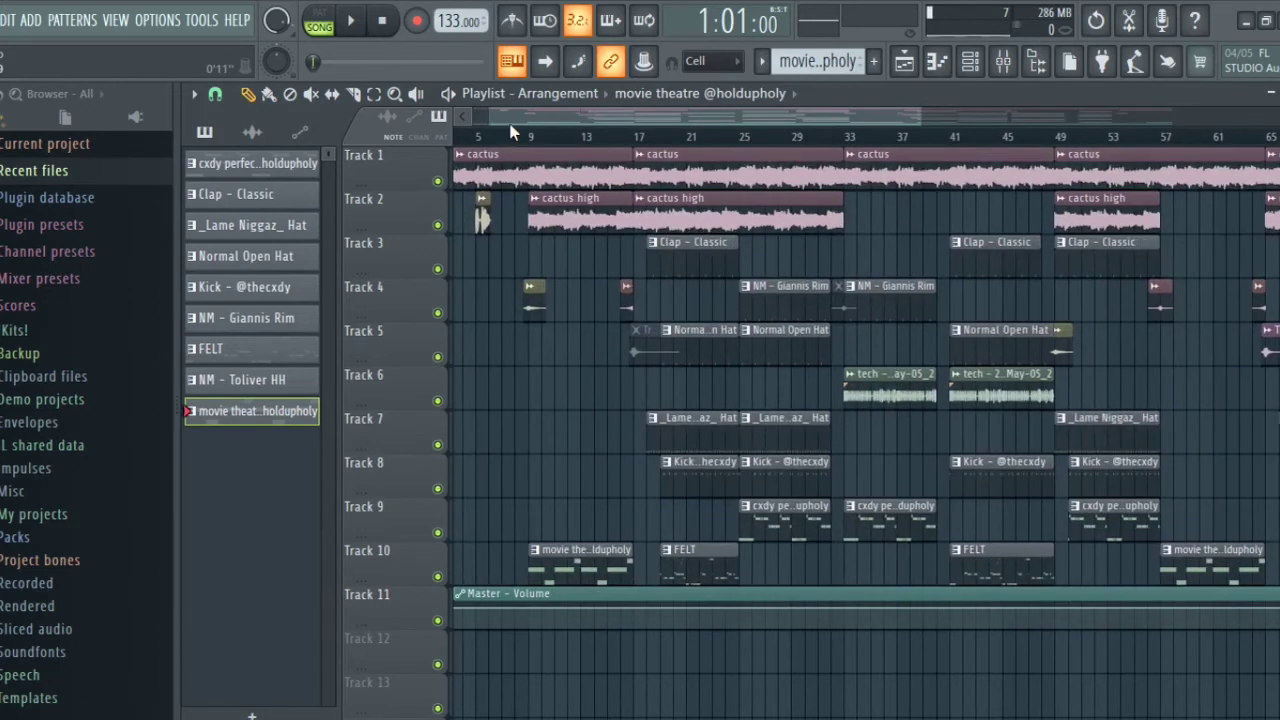
{"action": "left_click_drag", "start_coordinate": [518, 116], "coordinate": [499, 119]}
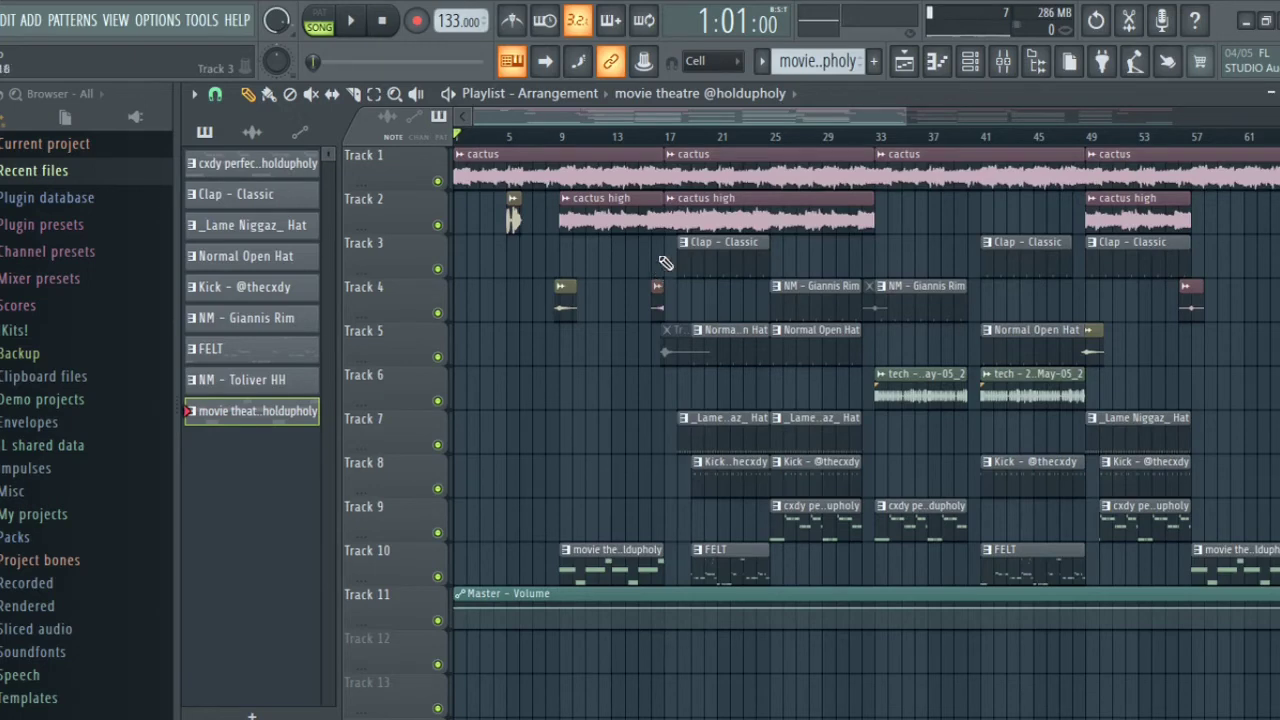
{"action": "left_click", "coordinate": [437, 225]}
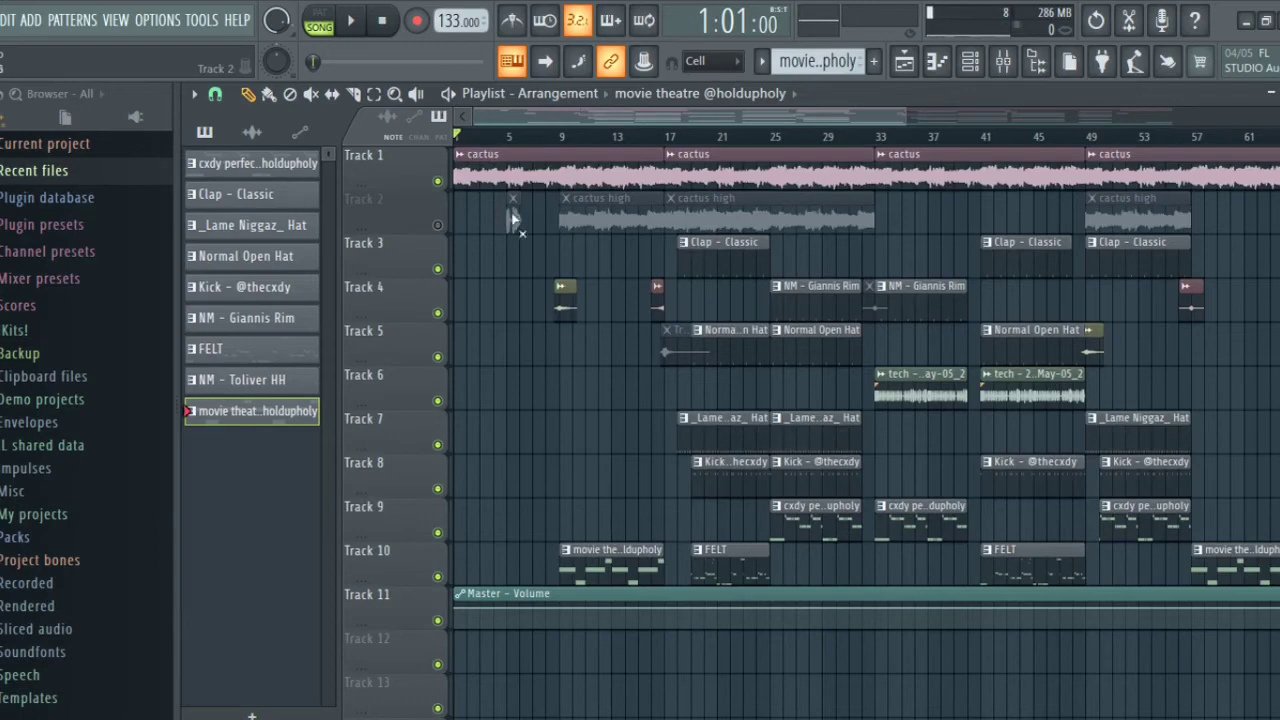
{"action": "left_click", "coordinate": [437, 225]}
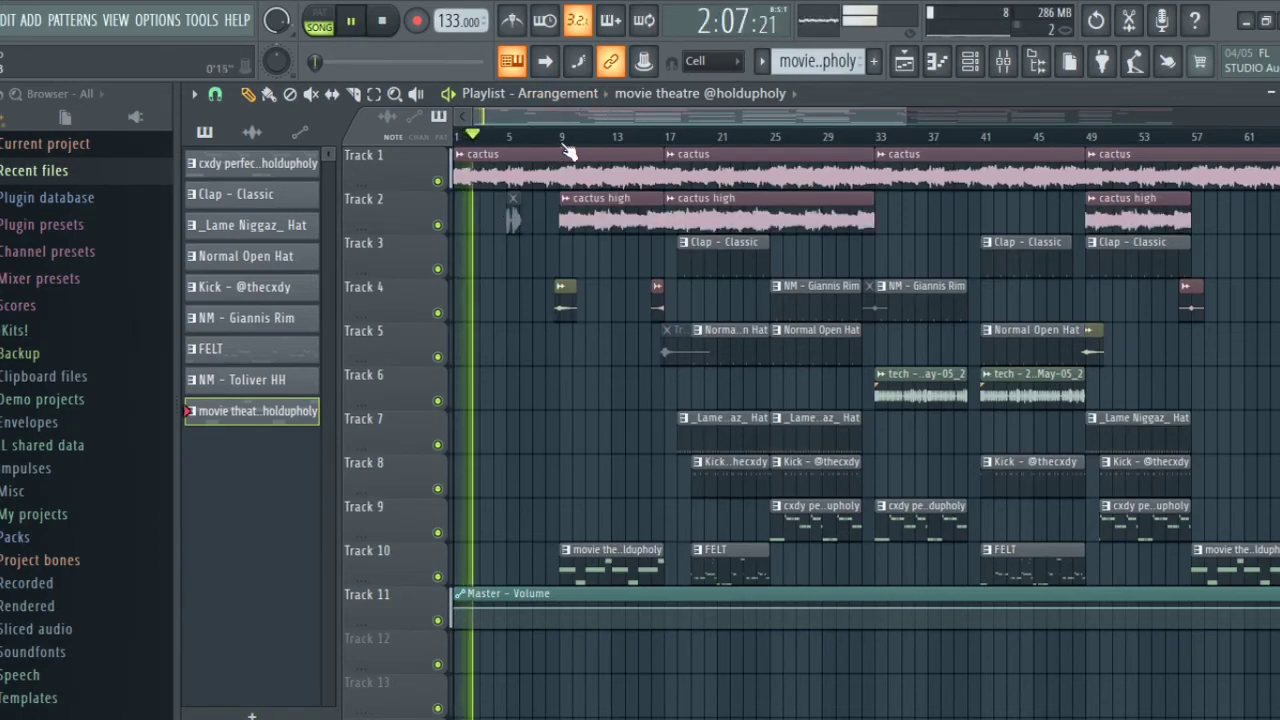
- Play the full arrangement from the start, skip ahead to bar 8 for the movie theatre section, and stop
{"action": "scroll", "coordinate": [552, 152], "scroll_direction": "up", "scroll_amount": 3}
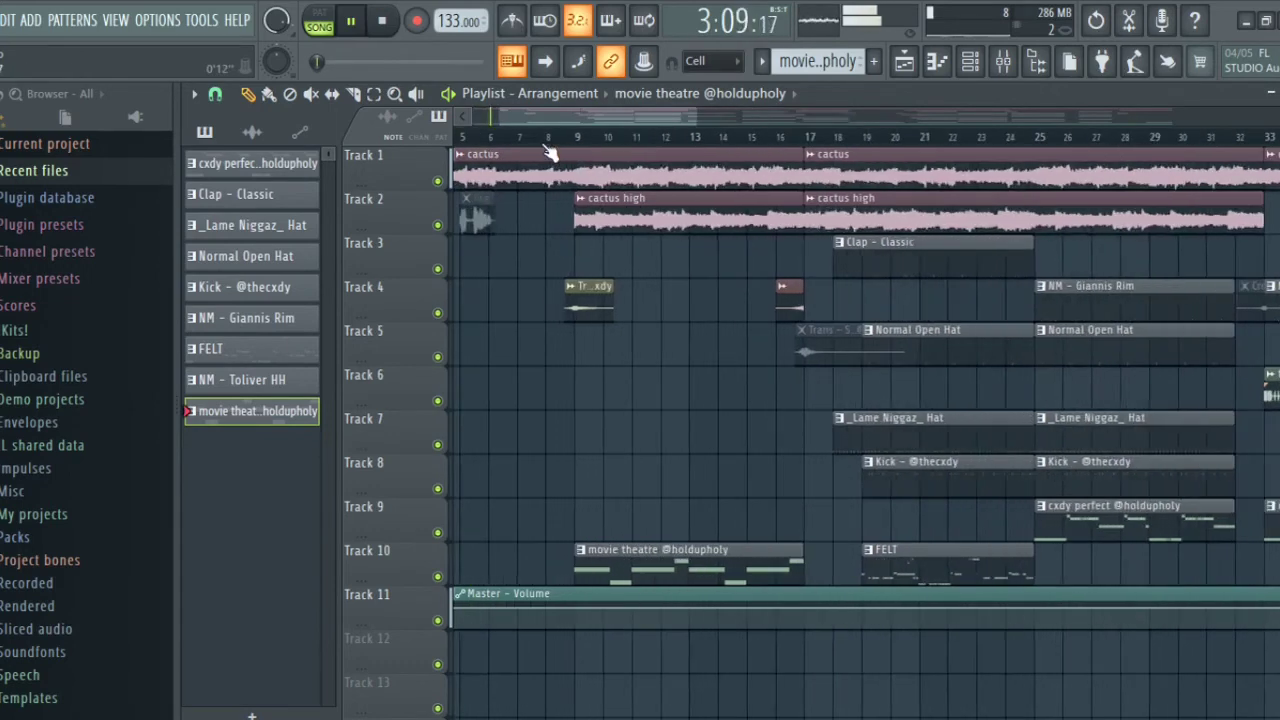
{"action": "left_click", "coordinate": [550, 142]}
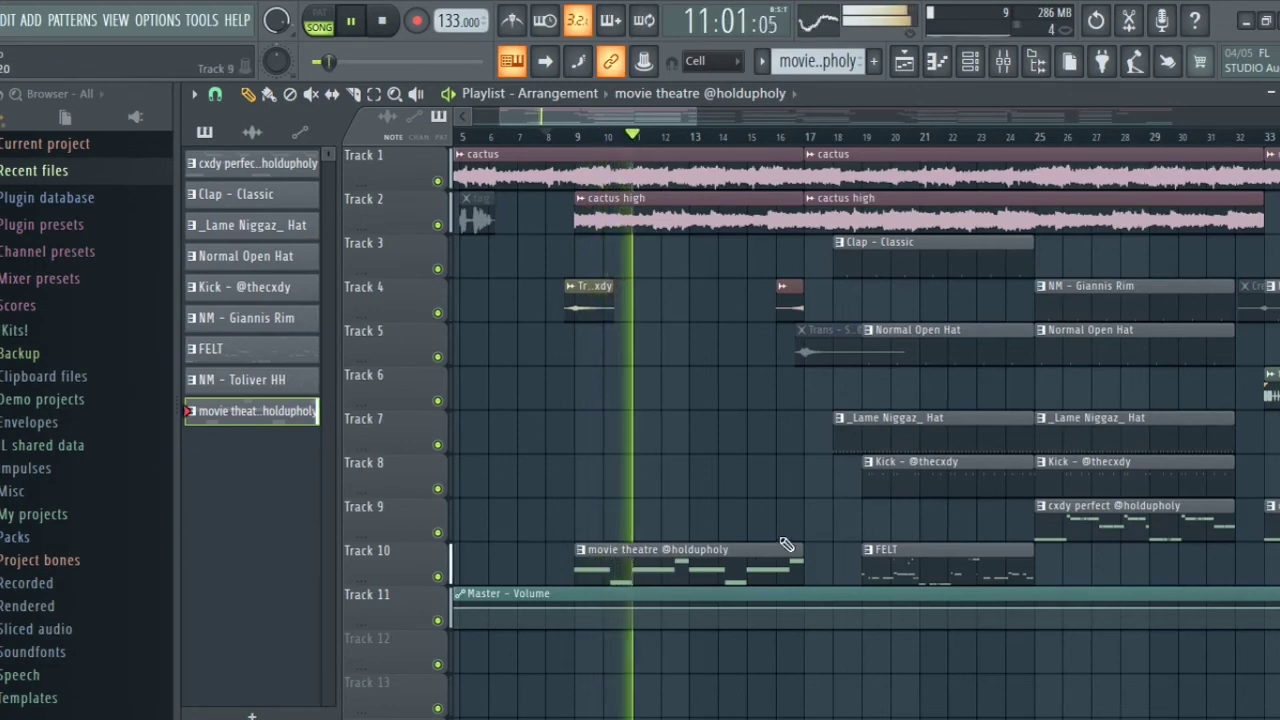
{"action": "scroll", "coordinate": [871, 143], "scroll_direction": "down", "scroll_amount": 4}
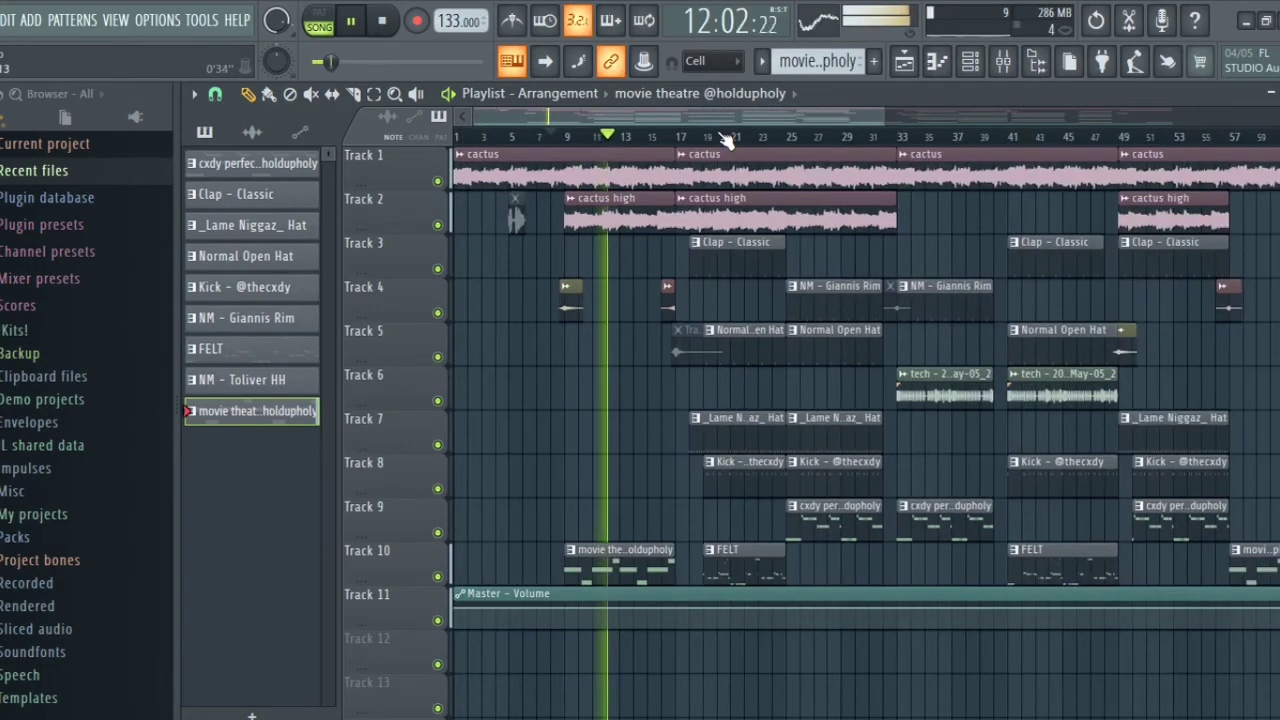
{"action": "key", "text": "space"}
- Play the full arrangement from bar 15 through the FELT, drum and 808 sections
{"action": "scroll", "coordinate": [720, 143], "scroll_direction": "up", "scroll_amount": 4}
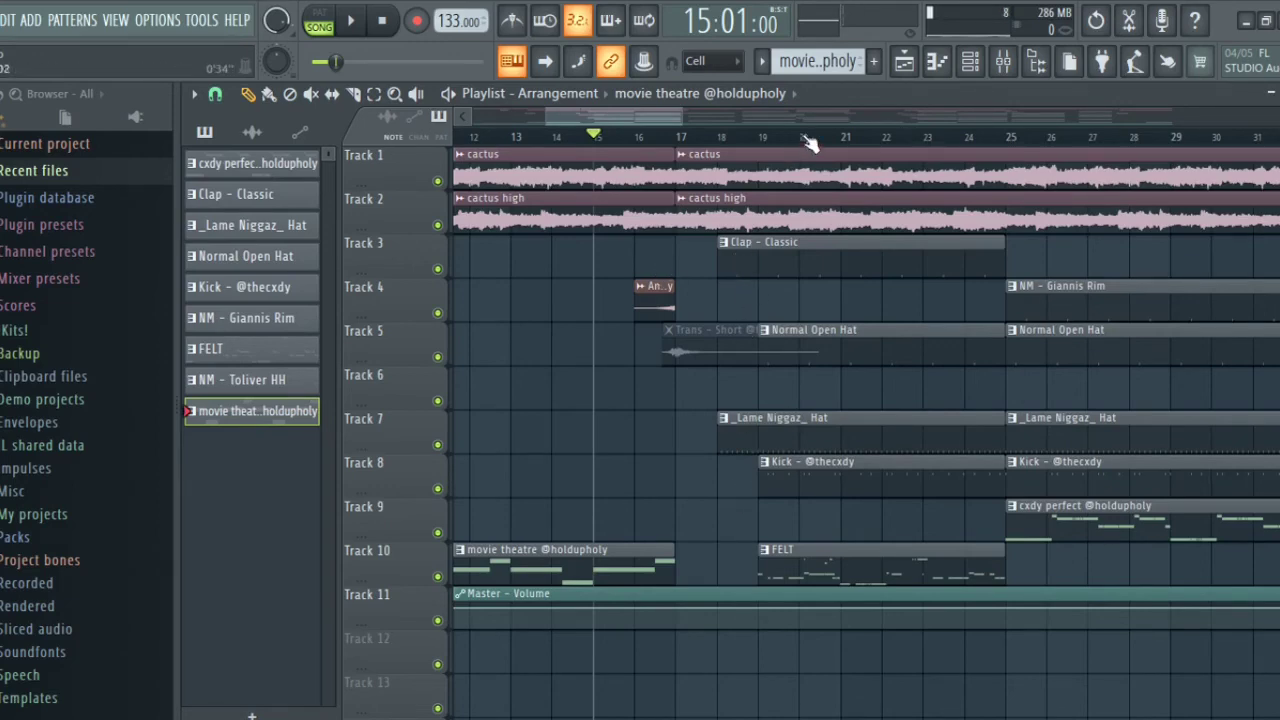
{"action": "key", "text": "space"}
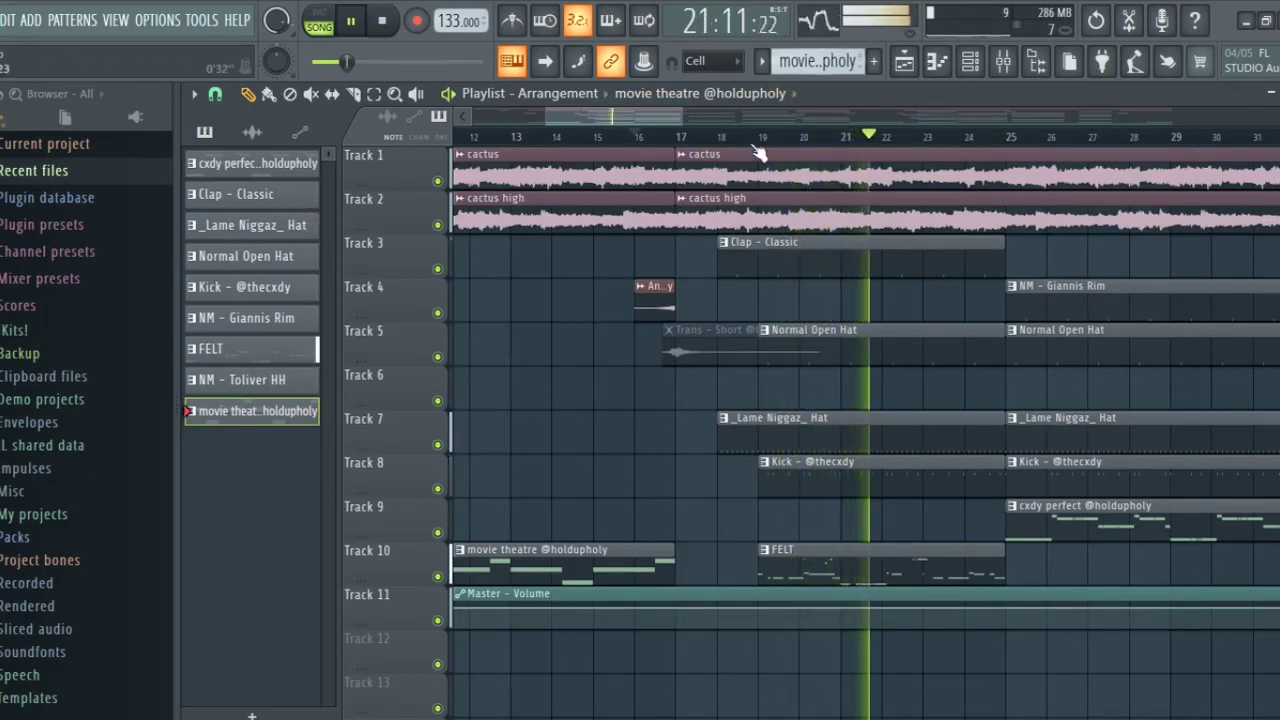
{"action": "scroll", "coordinate": [688, 152], "scroll_direction": "down", "scroll_amount": 10}
{"action": "scroll", "coordinate": [643, 137], "scroll_direction": "up", "scroll_amount": 5}
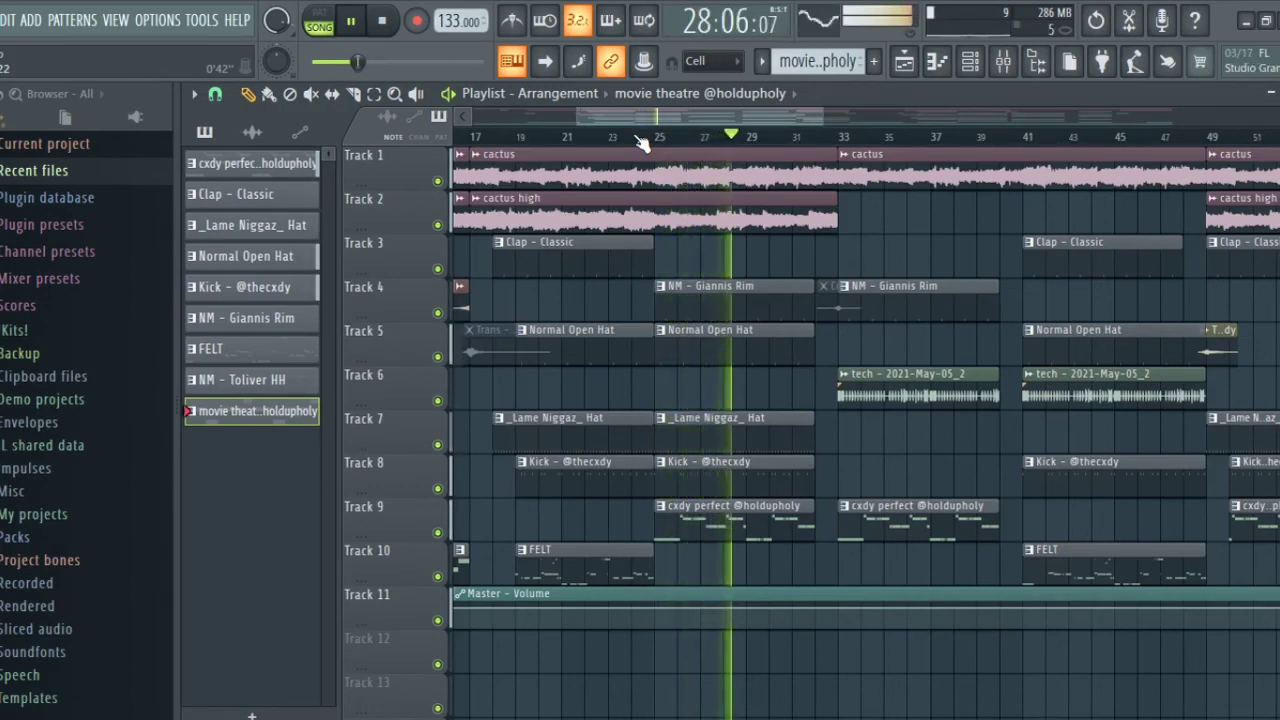
- Unmute the transition clip before bar 33 on Track 4 and the Trans - Short clip near bar 17 on Track 5
{"action": "right_click", "coordinate": [822, 285], "text": "alt"}
{"action": "right_click", "coordinate": [491, 331], "text": "alt"}
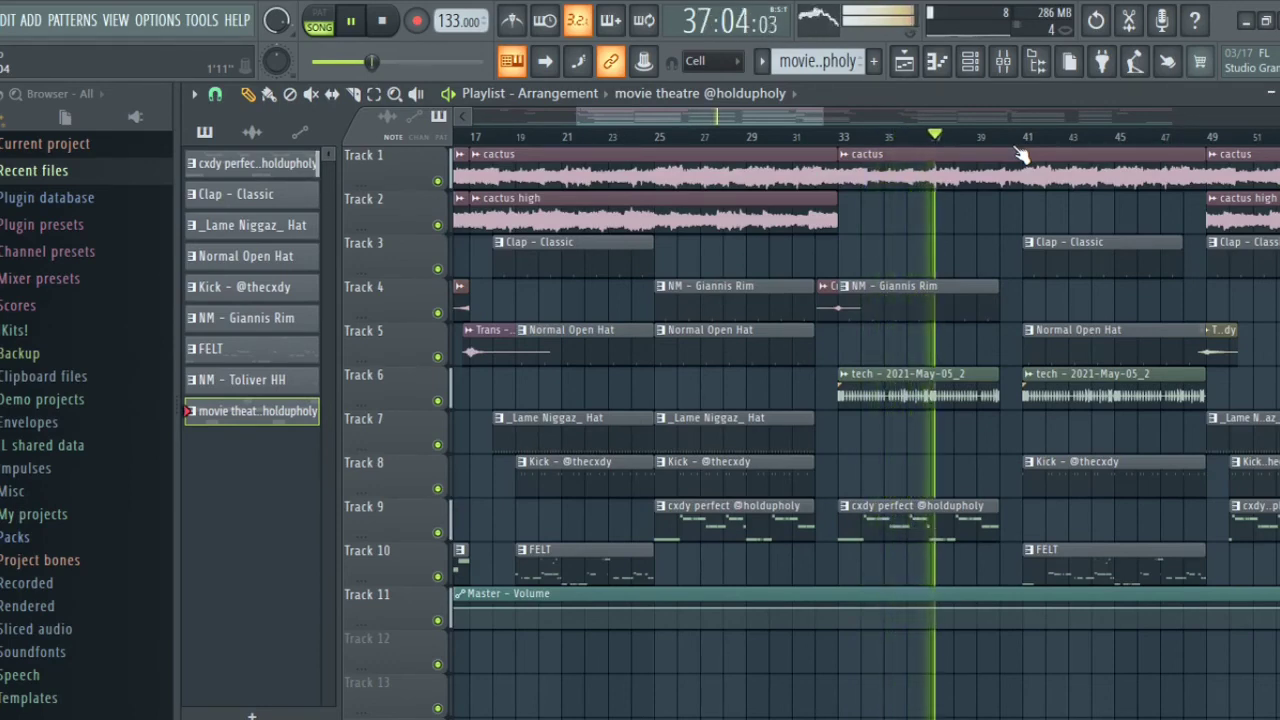
{"action": "scroll", "coordinate": [1020, 155], "scroll_direction": "down", "scroll_amount": 1}
{"action": "scroll", "coordinate": [1020, 155], "scroll_direction": "down", "scroll_amount": 3}
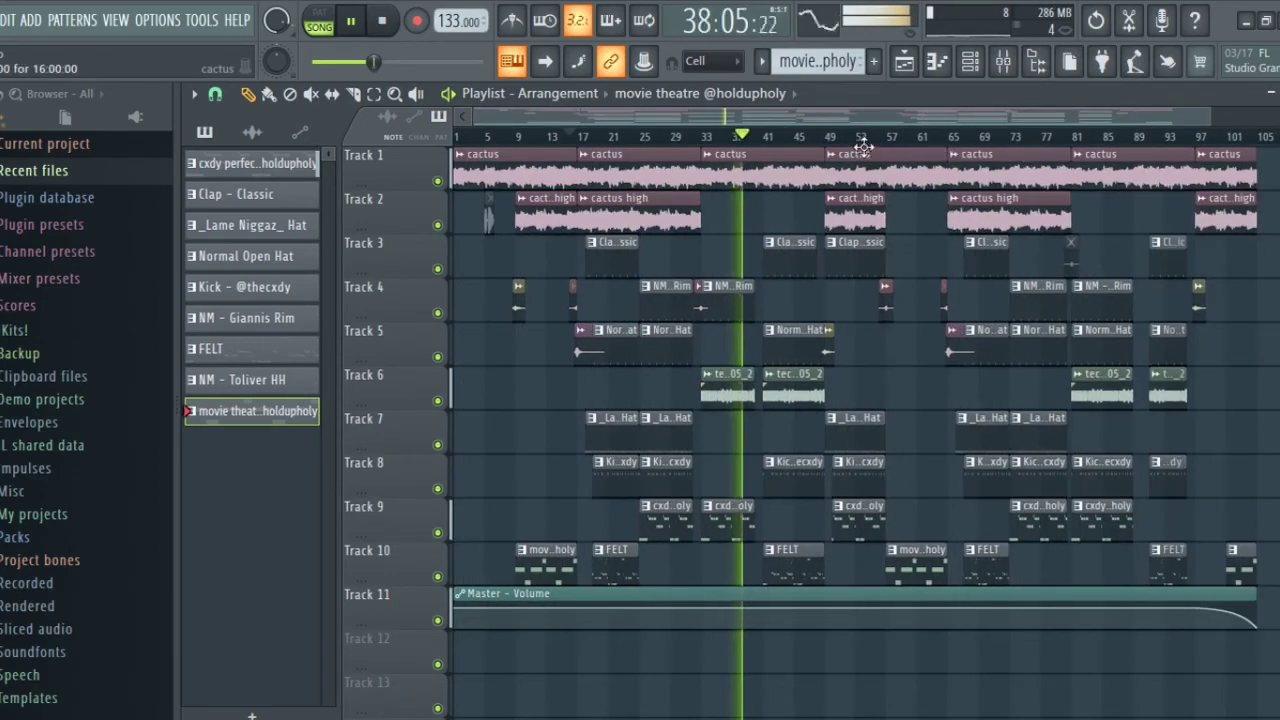
- Play the arrangement on to bar 40 and stop playback
{"action": "scroll", "coordinate": [862, 148], "scroll_direction": "up", "scroll_amount": 3}
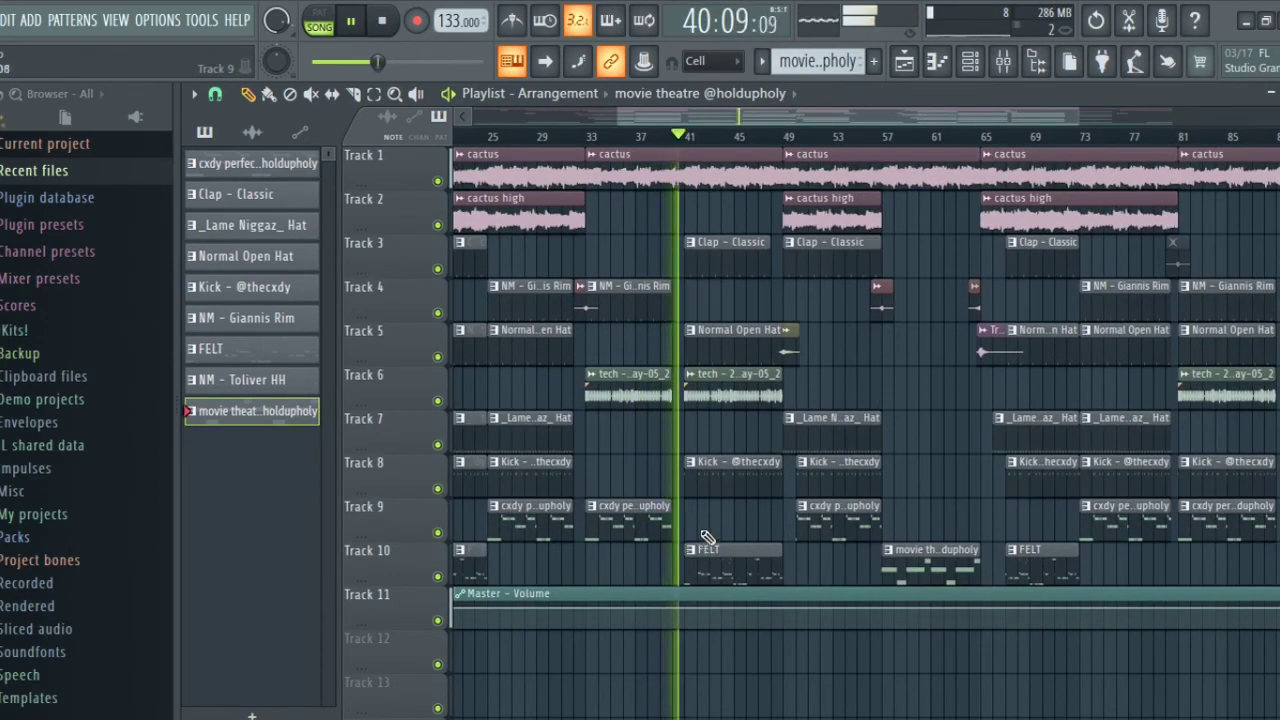
{"action": "key", "text": "space"}
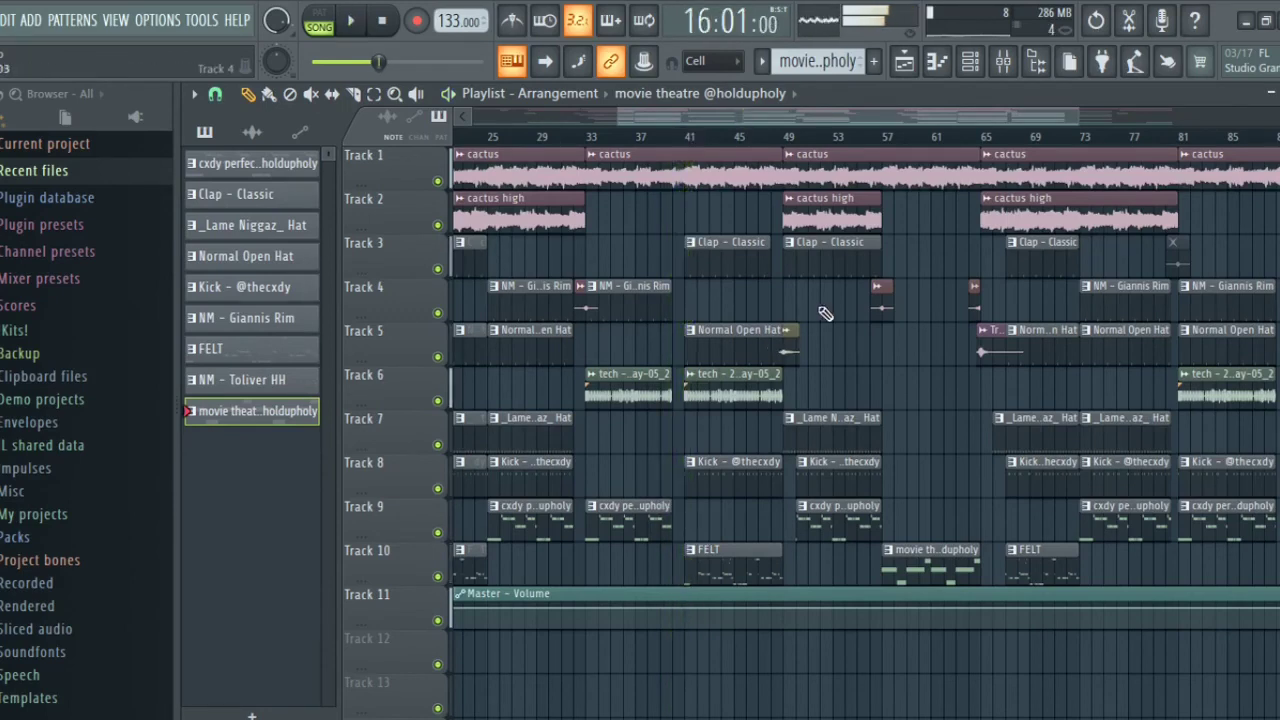
{"action": "scroll", "coordinate": [825, 313], "scroll_direction": "down", "scroll_amount": 3}
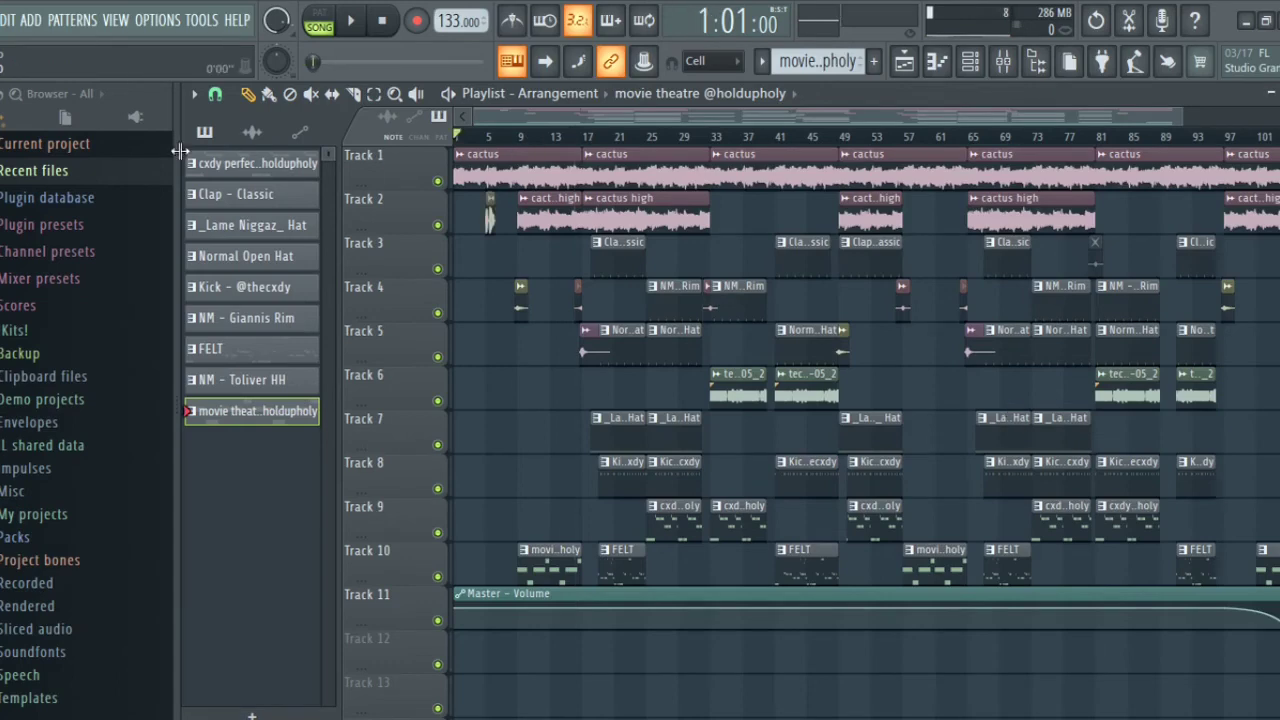
- Examine the transition clips leading into bars 17 and 33 on Tracks 4 and 5, placing the playhead at bar 32
{"action": "scroll", "coordinate": [593, 153], "scroll_direction": "up", "scroll_amount": 4}
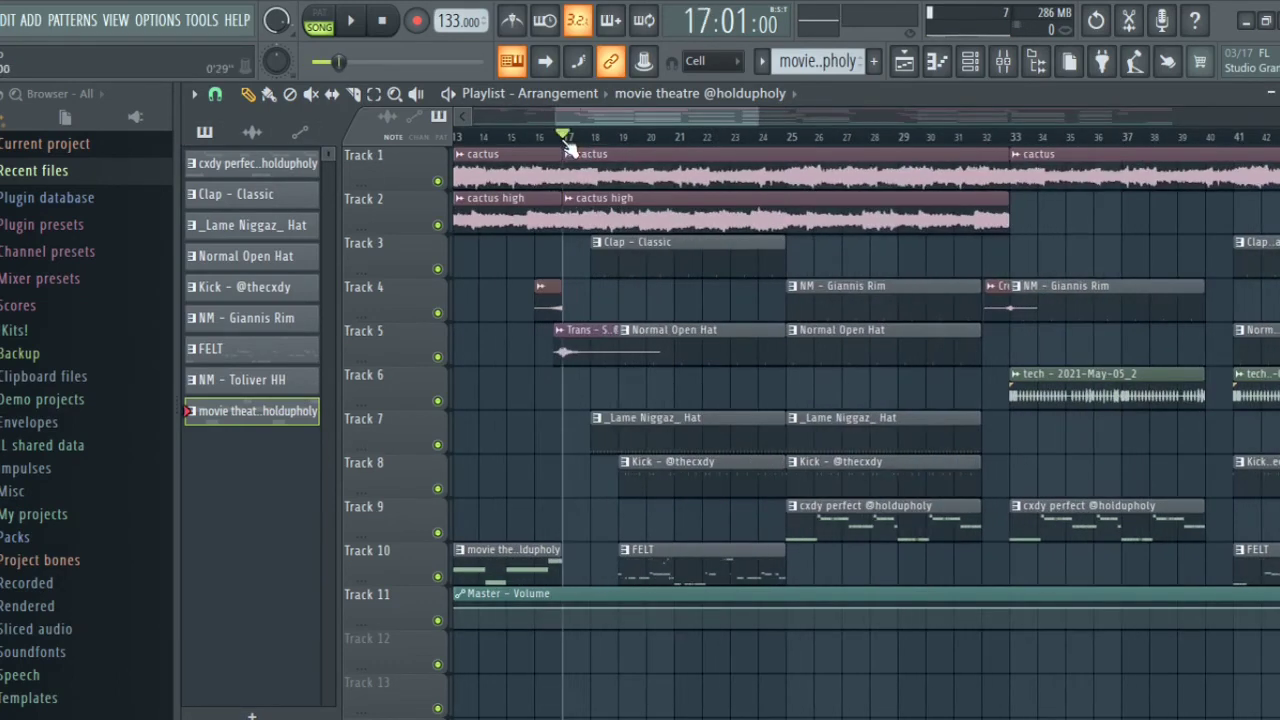
{"action": "scroll", "coordinate": [570, 138], "scroll_direction": "down", "scroll_amount": 2}
{"action": "left_click", "coordinate": [800, 136]}
{"action": "scroll", "coordinate": [830, 145], "scroll_direction": "up", "scroll_amount": 3}
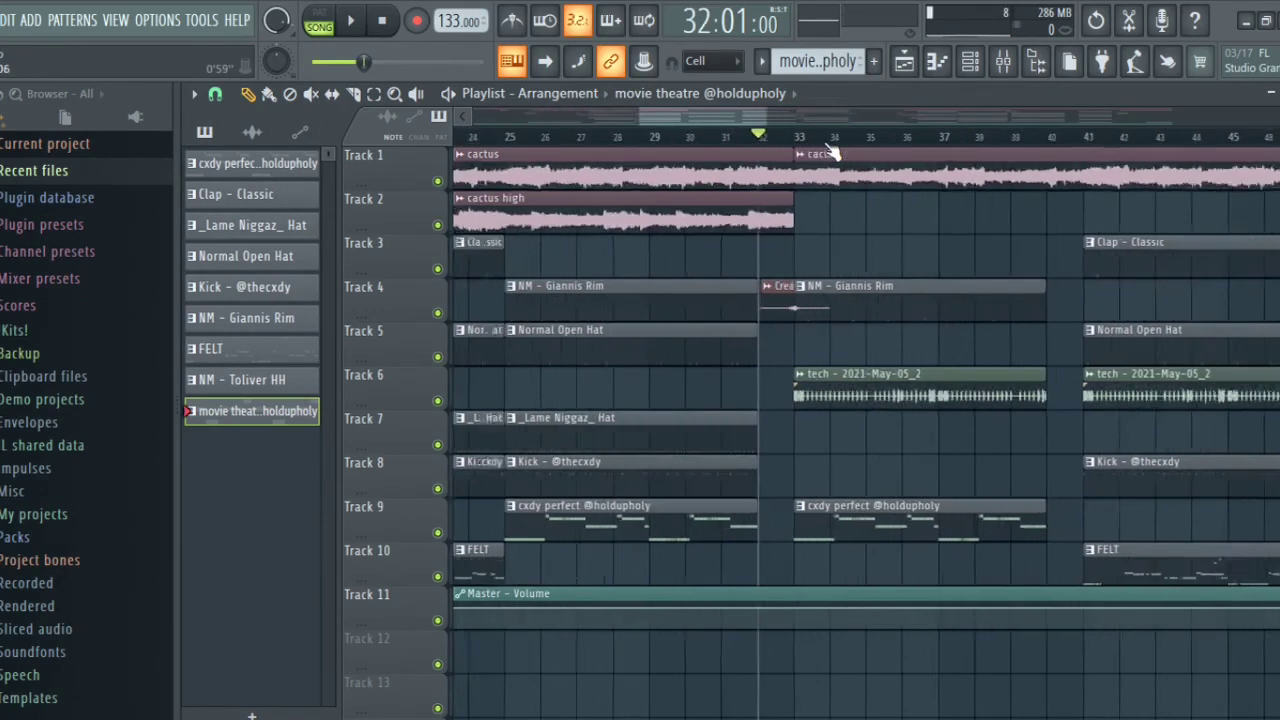
{"action": "scroll", "coordinate": [833, 151], "scroll_direction": "down", "scroll_amount": 2}
{"action": "scroll", "coordinate": [832, 151], "scroll_direction": "up", "scroll_amount": 4}
{"action": "scroll", "coordinate": [734, 150], "scroll_direction": "down", "scroll_amount": 3}
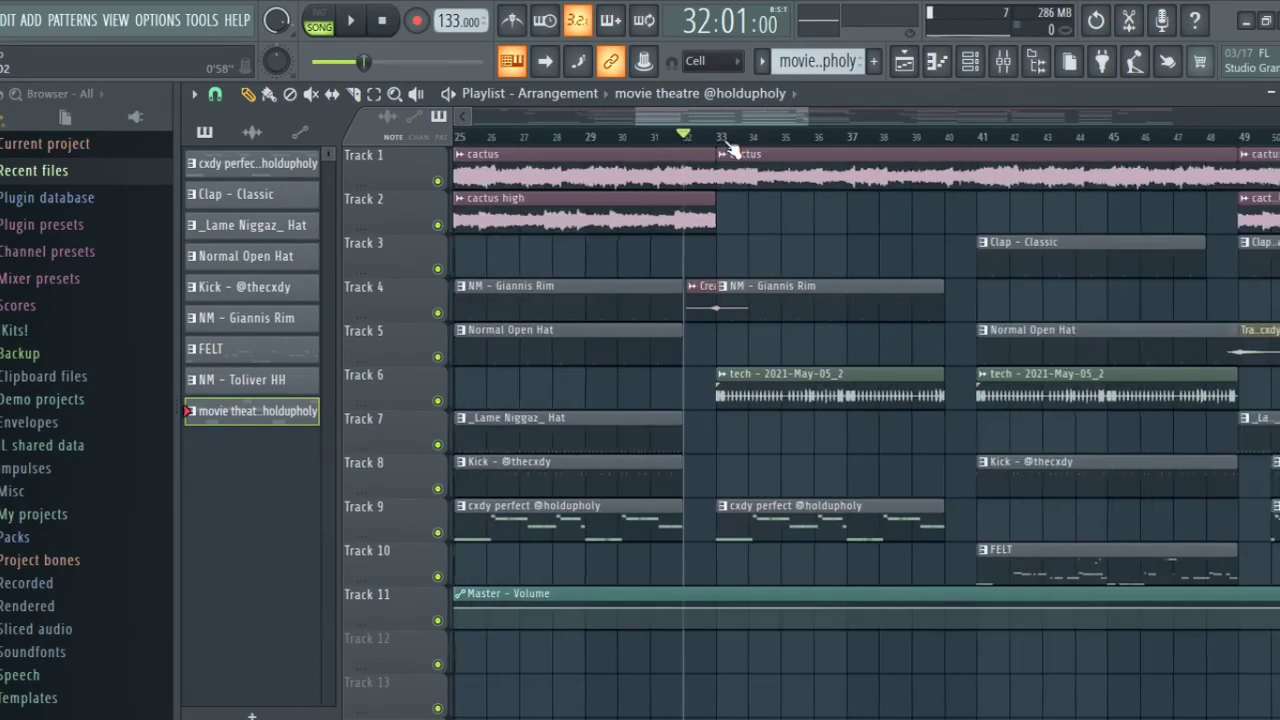
{"action": "scroll", "coordinate": [733, 150], "scroll_direction": "down", "scroll_amount": 3}
- Play the arrangement from bar 16 through the transition into the clap, hat, kick and FELT section, and stop
{"action": "left_click", "coordinate": [572, 140]}
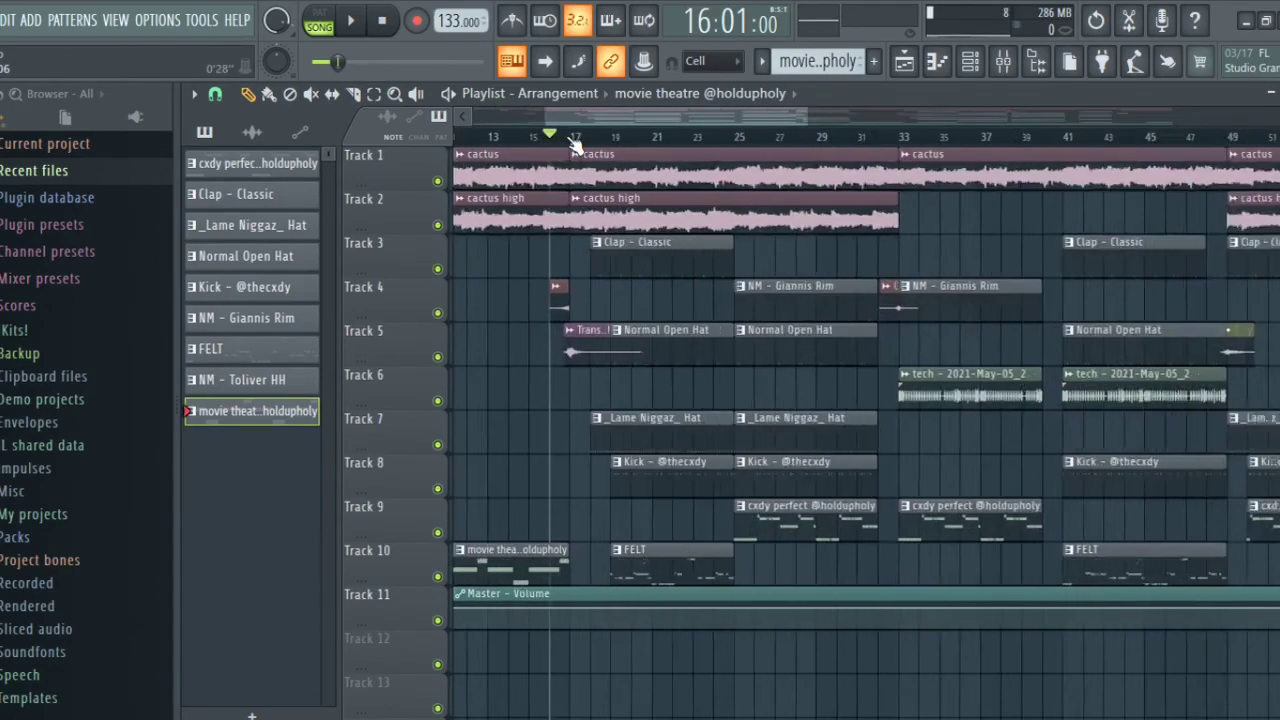
{"action": "scroll", "coordinate": [574, 146], "scroll_direction": "up", "scroll_amount": 4}
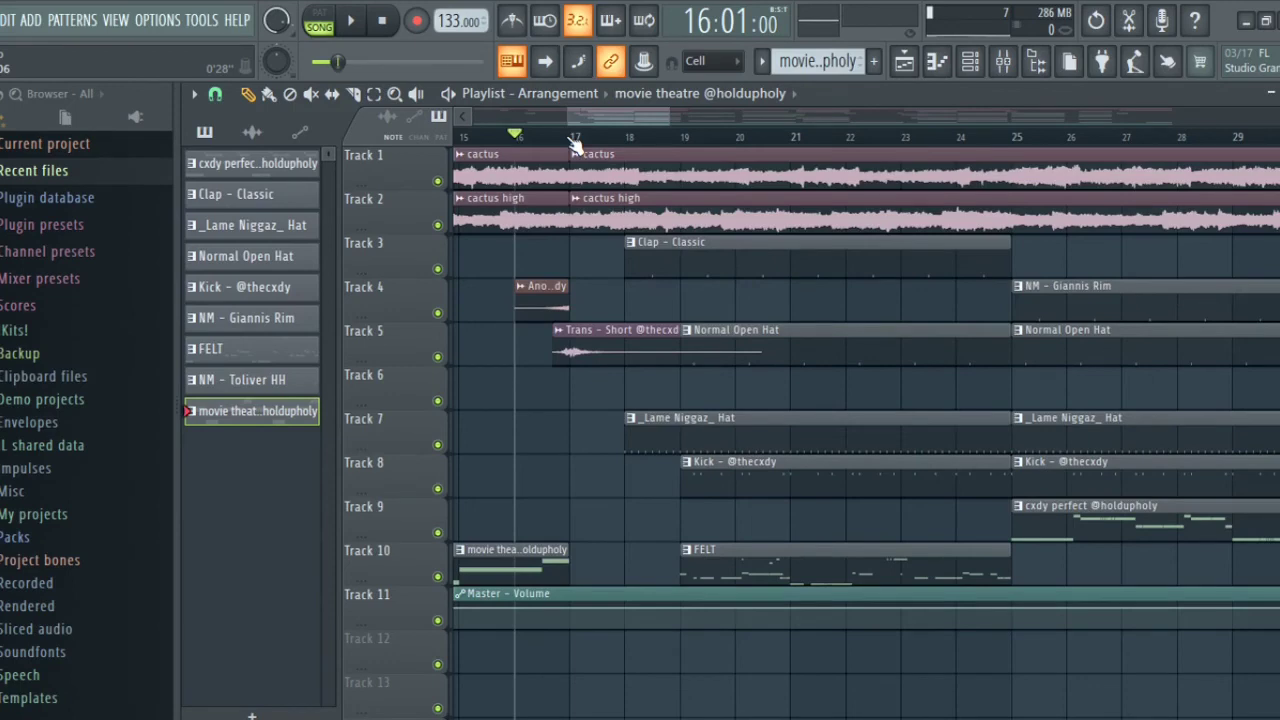
{"action": "key", "text": "space"}
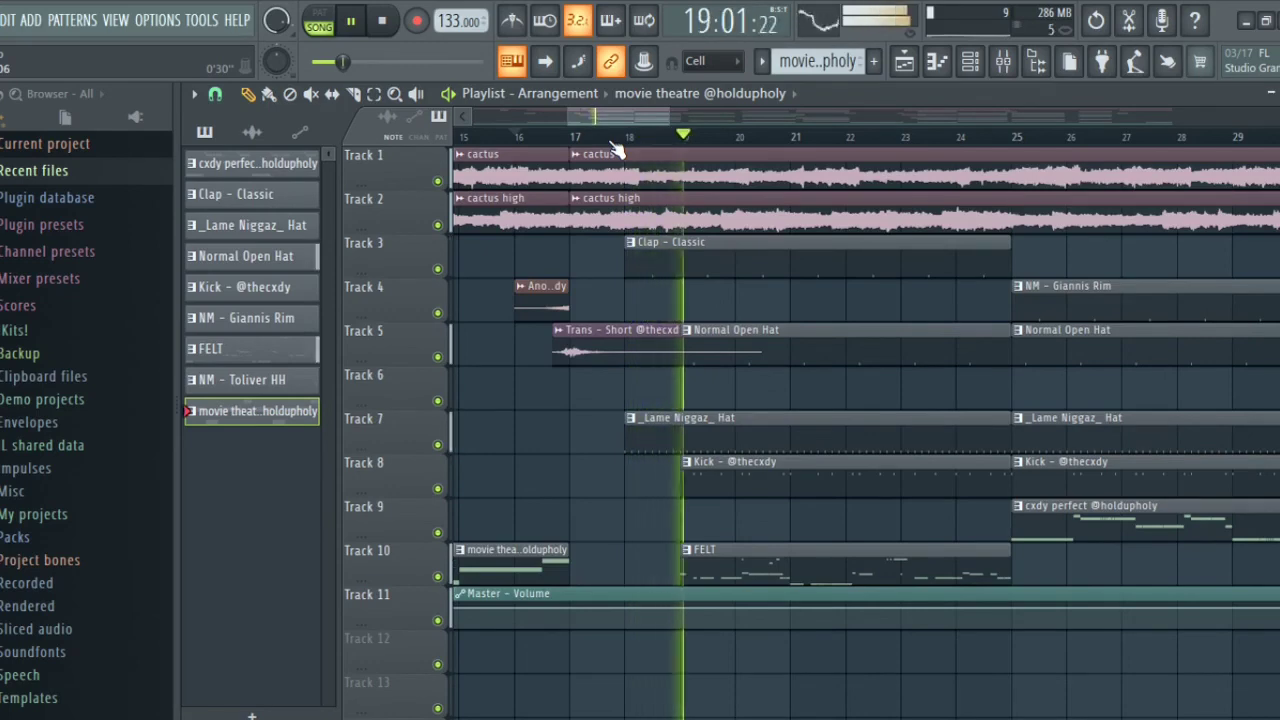
{"action": "scroll", "coordinate": [617, 150], "scroll_direction": "down", "scroll_amount": 5}
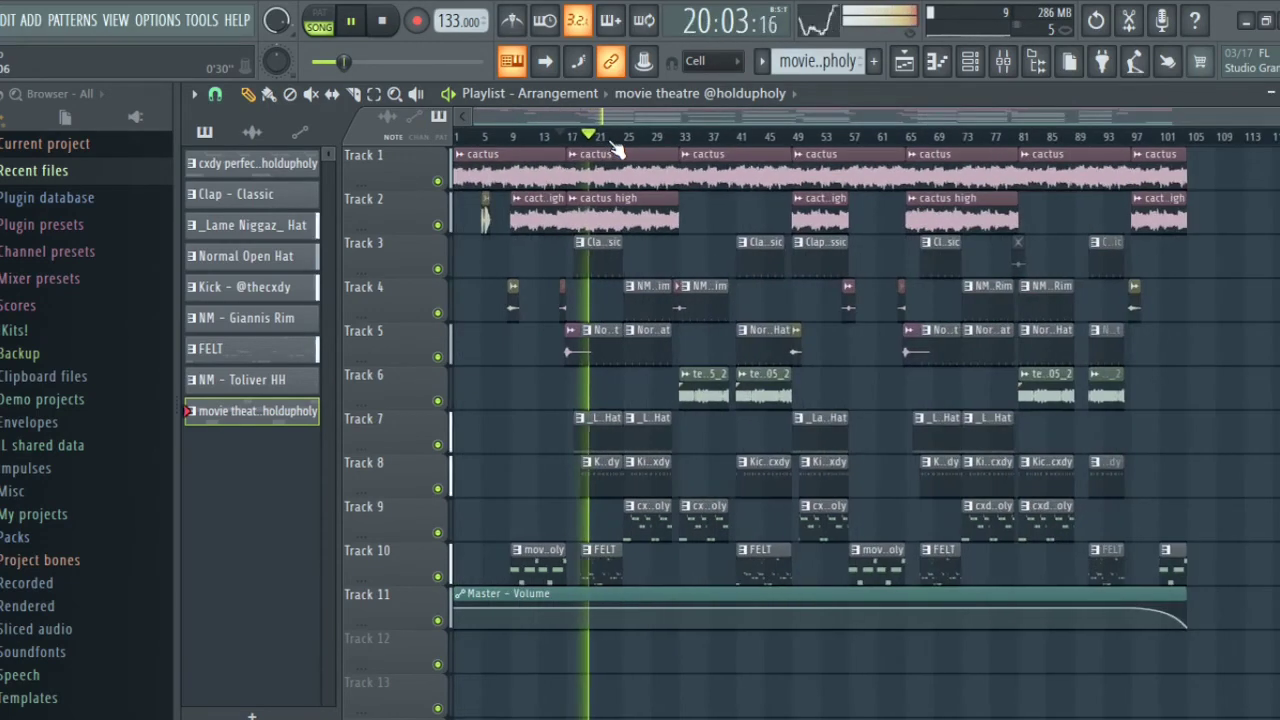
{"action": "key", "text": "space"}
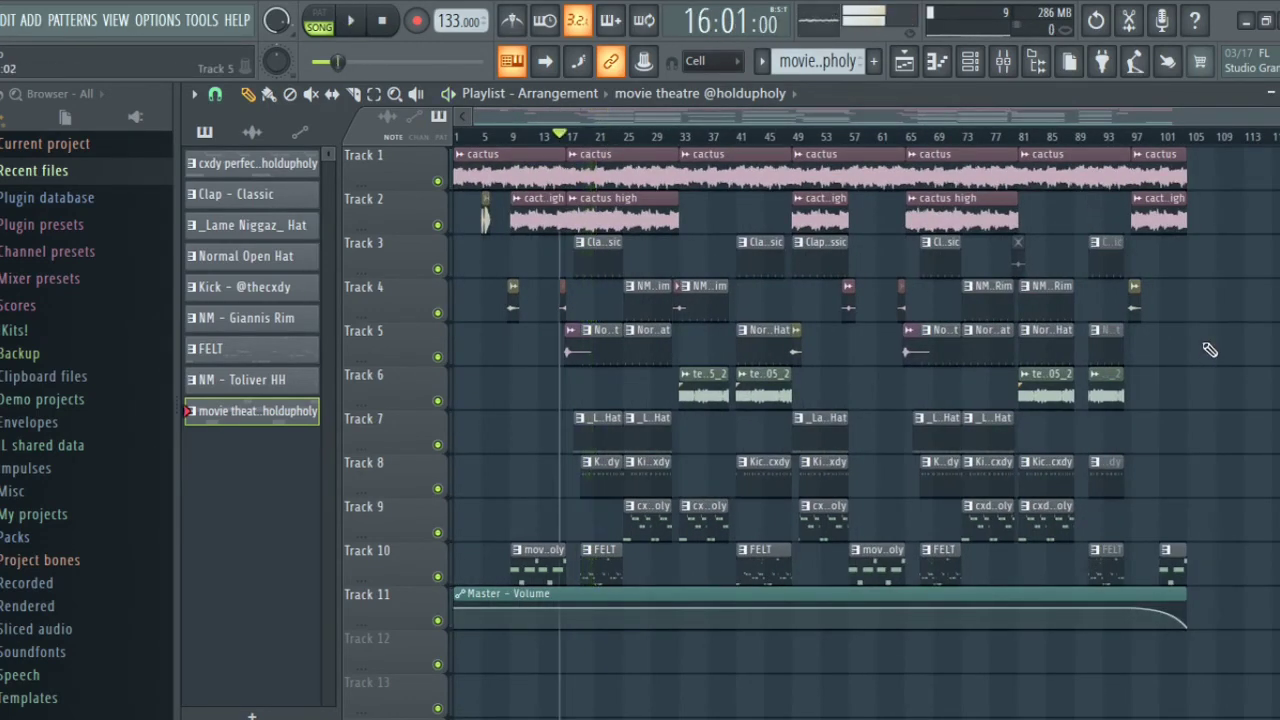